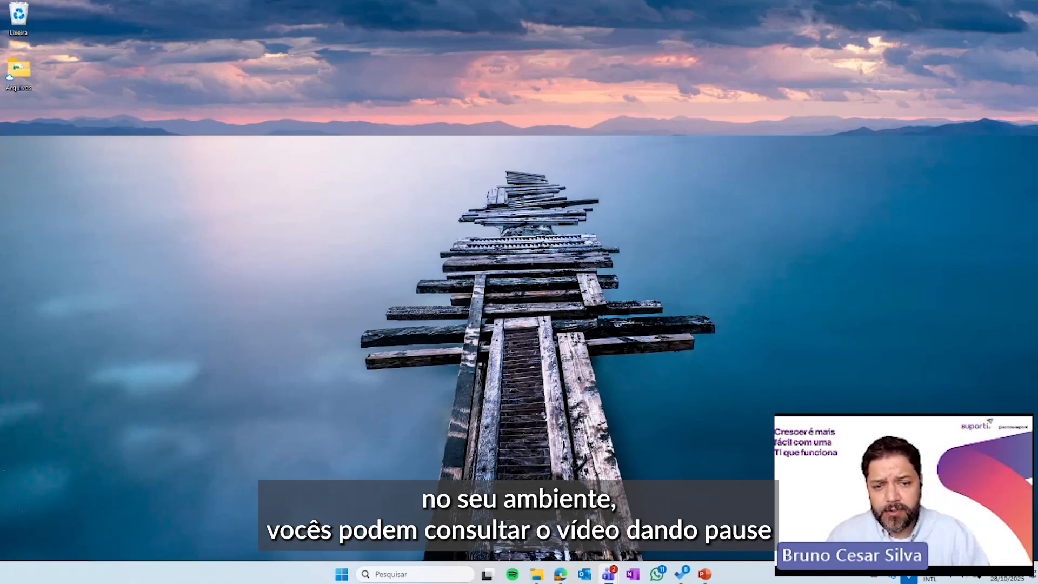
Step: Switch to the Edge browser and open the Microsoft 365 portal at portal.office.com
{"action": "left_click", "coordinate": [560, 574]}
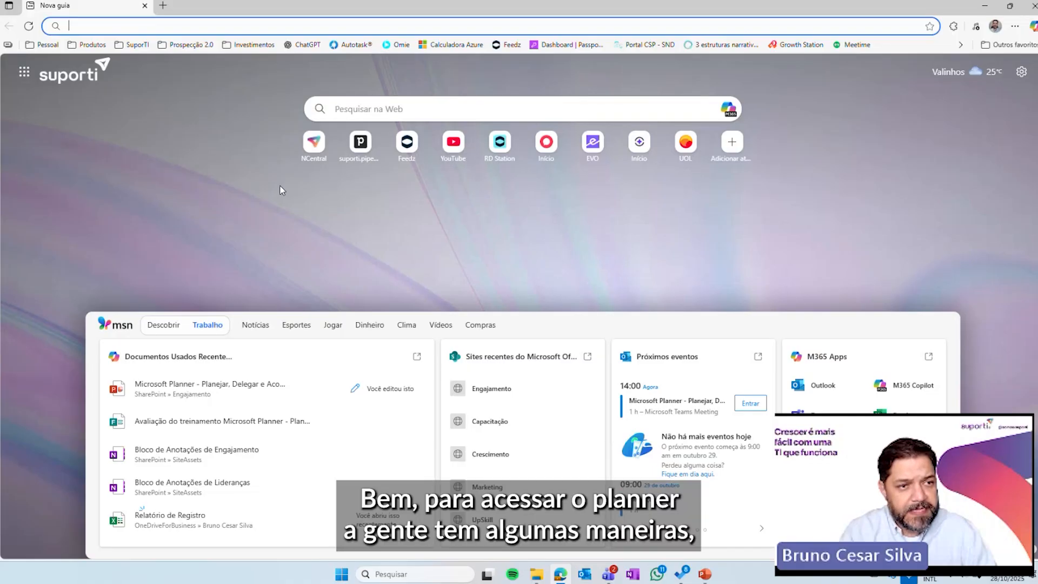
{"action": "type", "text": "portal"}
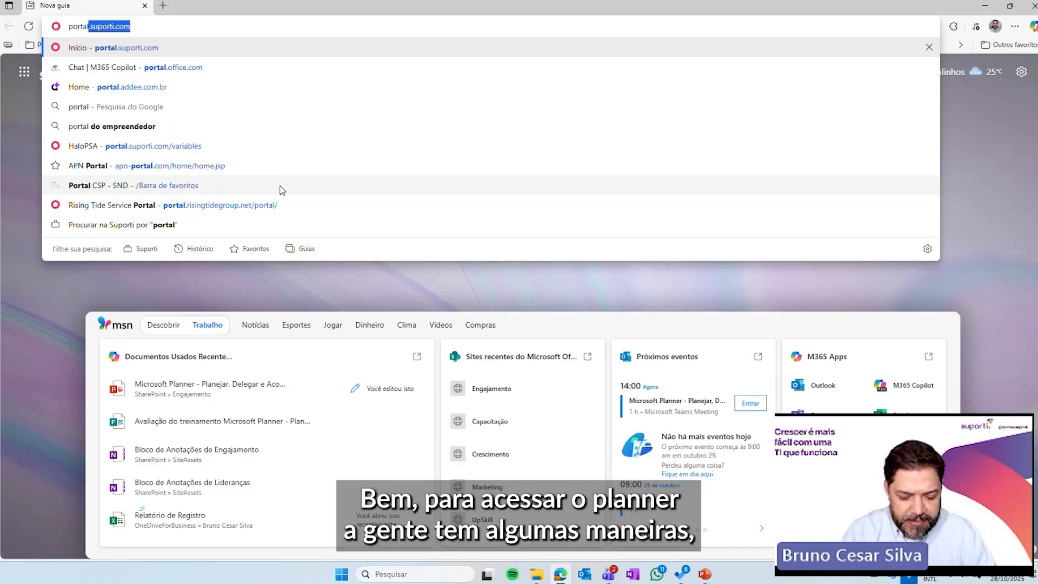
{"action": "type", "text": ".o"}
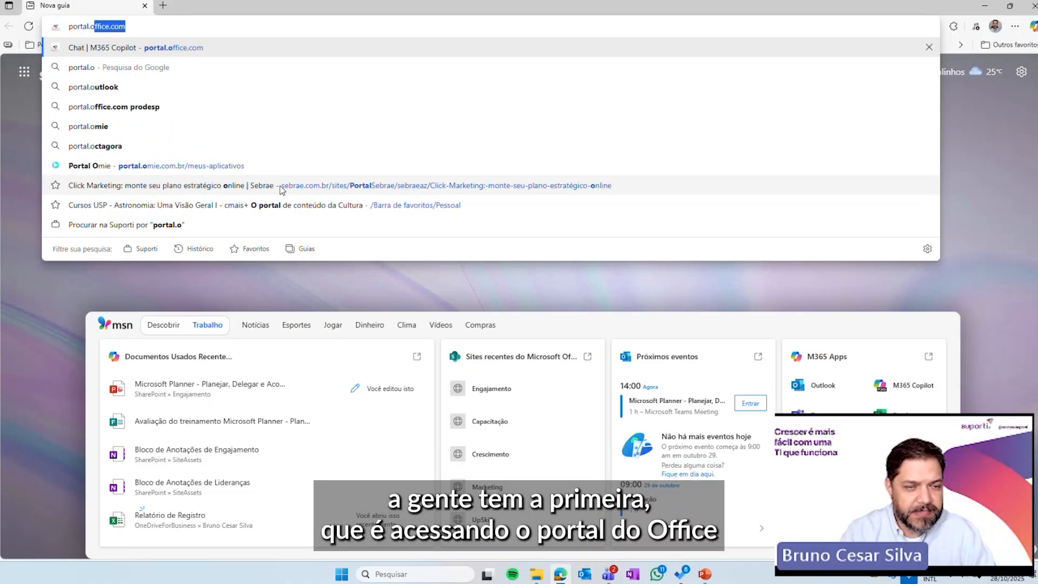
{"action": "key", "text": "End"}
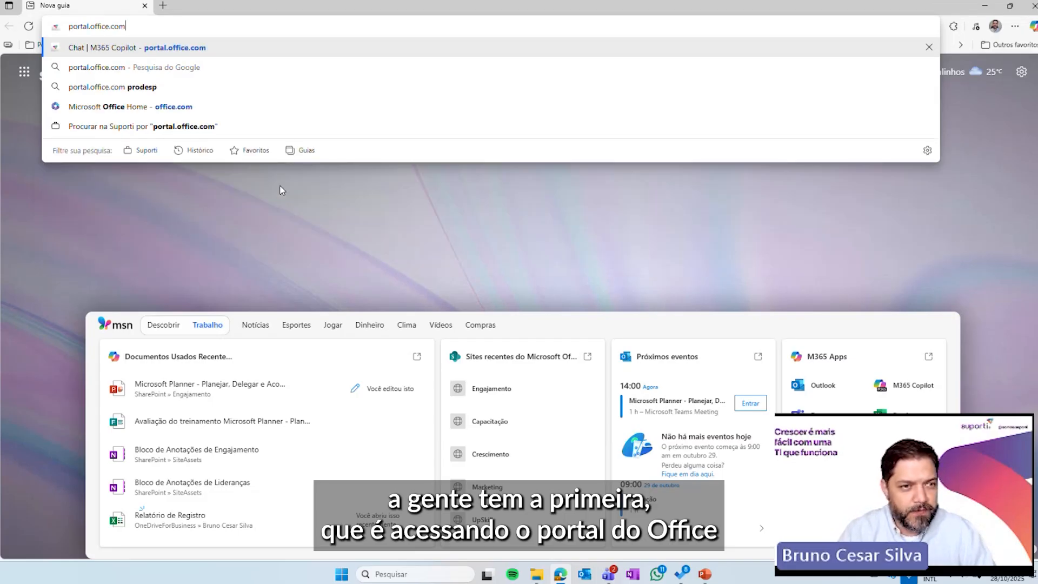
{"action": "key", "text": "Return"}
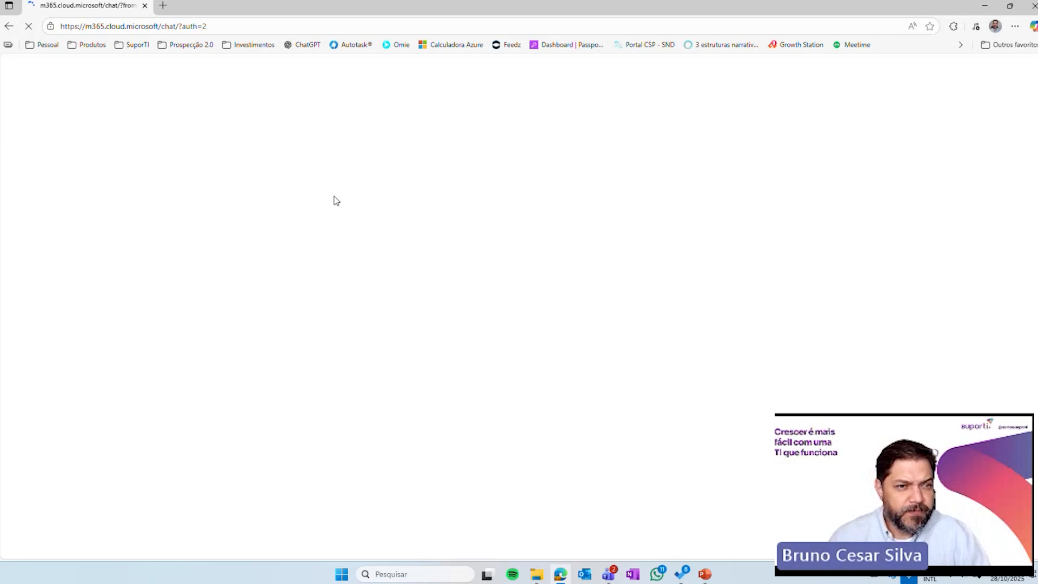
Step: Display the complete list of Microsoft 365 applications and look through it
{"action": "left_click", "coordinate": [72, 291]}
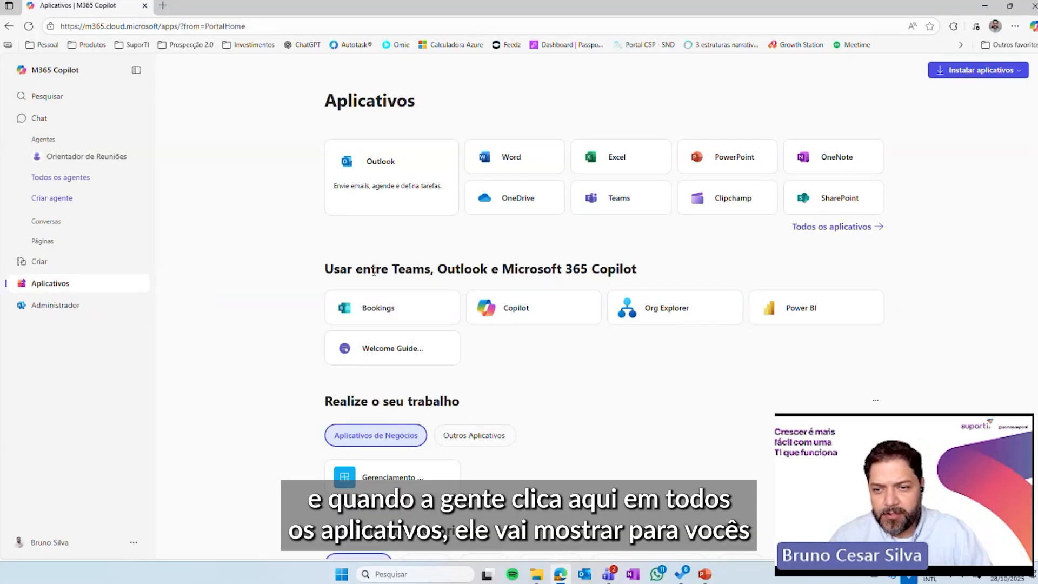
{"action": "left_click", "coordinate": [809, 230]}
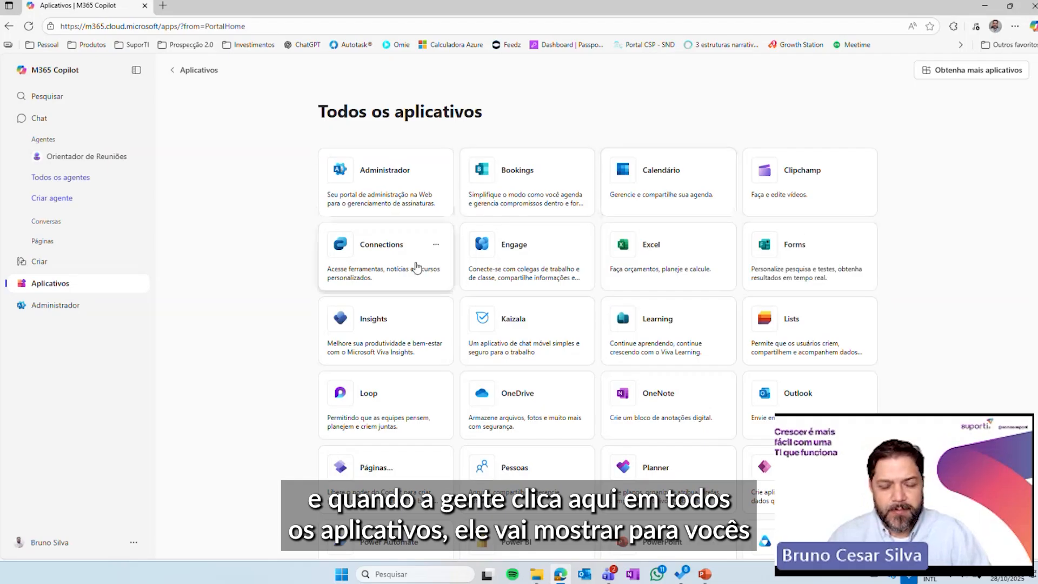
{"action": "scroll", "coordinate": [419, 269], "scroll_direction": "down", "scroll_amount": 6}
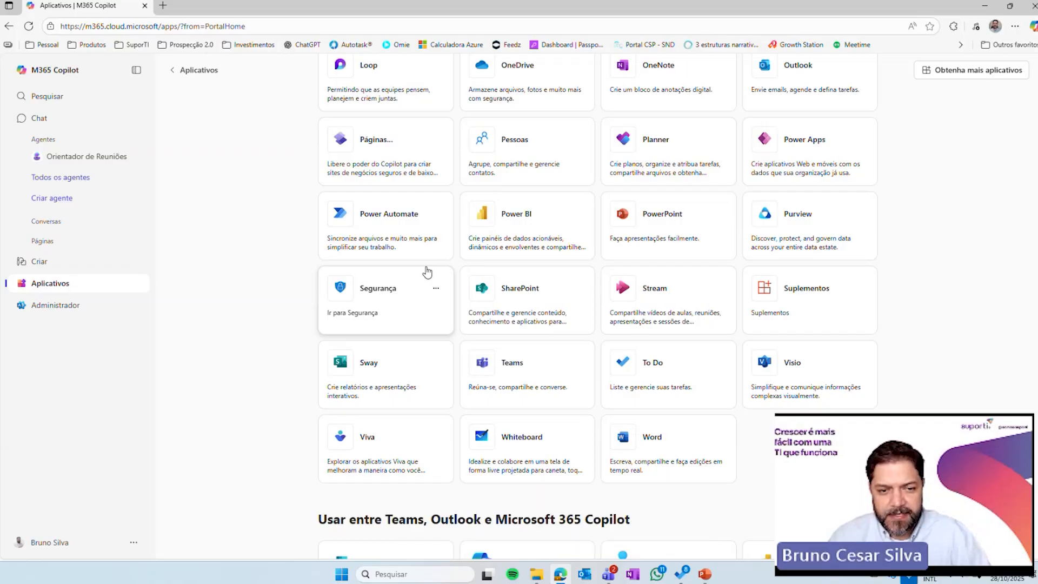
{"action": "scroll", "coordinate": [495, 334], "scroll_direction": "up", "scroll_amount": 3}
{"action": "scroll", "coordinate": [495, 334], "scroll_direction": "up", "scroll_amount": 3}
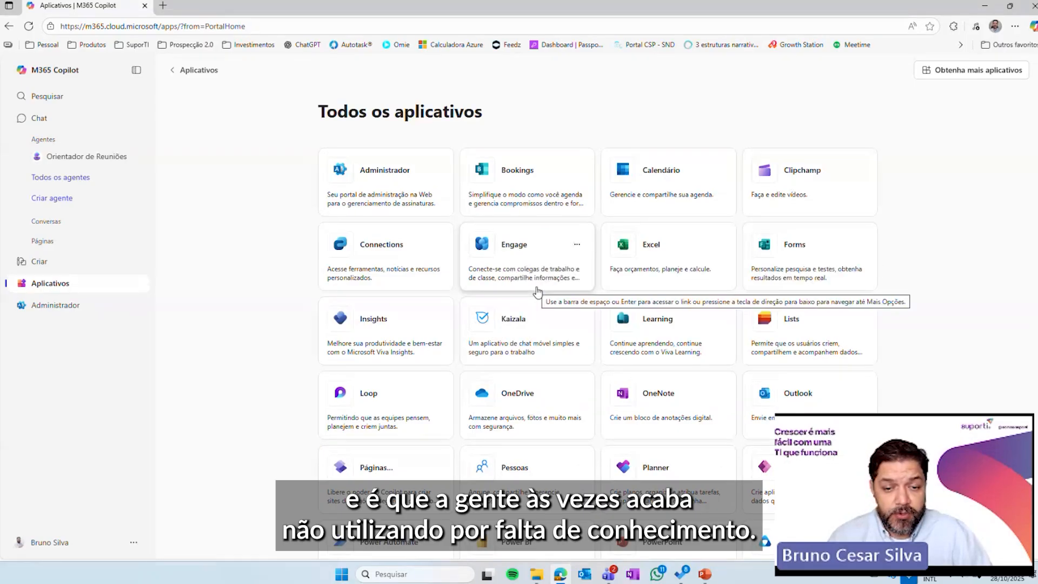
{"action": "scroll", "coordinate": [541, 271], "scroll_direction": "down", "scroll_amount": 3}
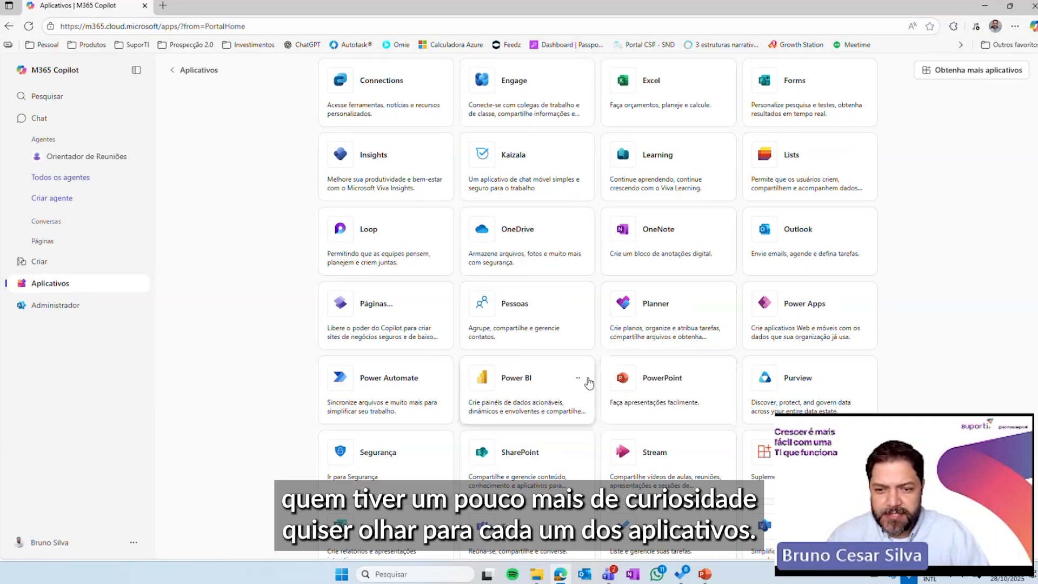
{"action": "scroll", "coordinate": [590, 383], "scroll_direction": "down", "scroll_amount": 1}
{"action": "scroll", "coordinate": [589, 383], "scroll_direction": "down", "scroll_amount": 2}
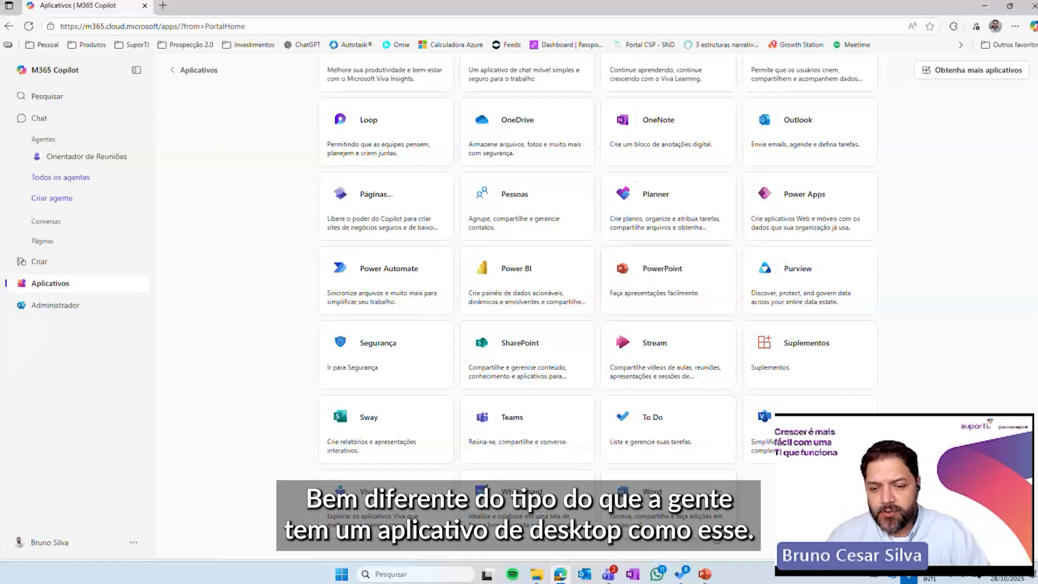
Step: Open Planner from the list of all applications
{"action": "mouse_move", "coordinate": [681, 573]}
{"action": "left_click", "coordinate": [682, 519]}
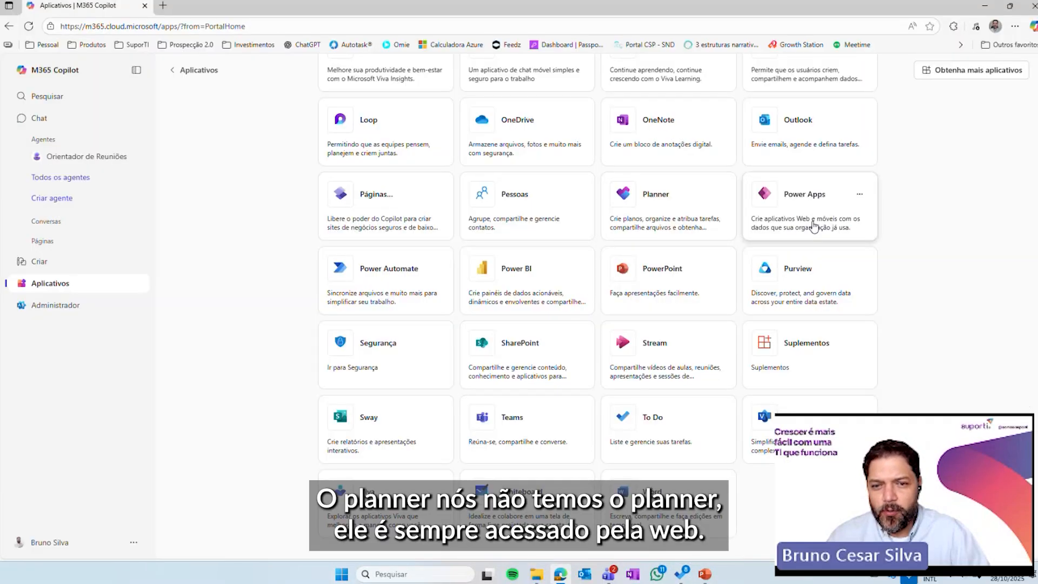
{"action": "left_click", "coordinate": [665, 200]}
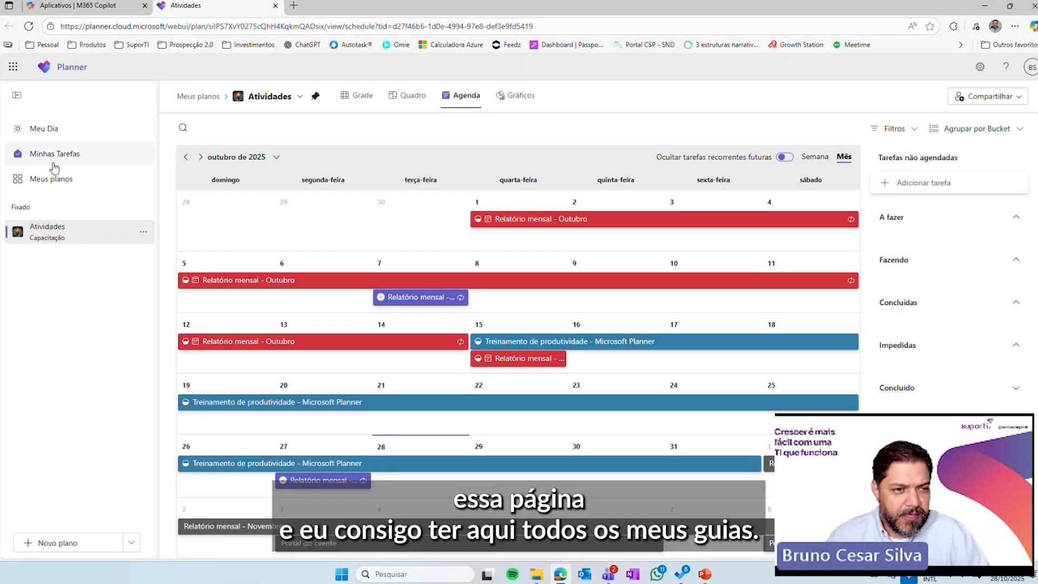
Step: Look through Meu Dia, Minhas Tarefas, Meus planos and the pinned Atividades plan in Planner
{"action": "left_click", "coordinate": [54, 137]}
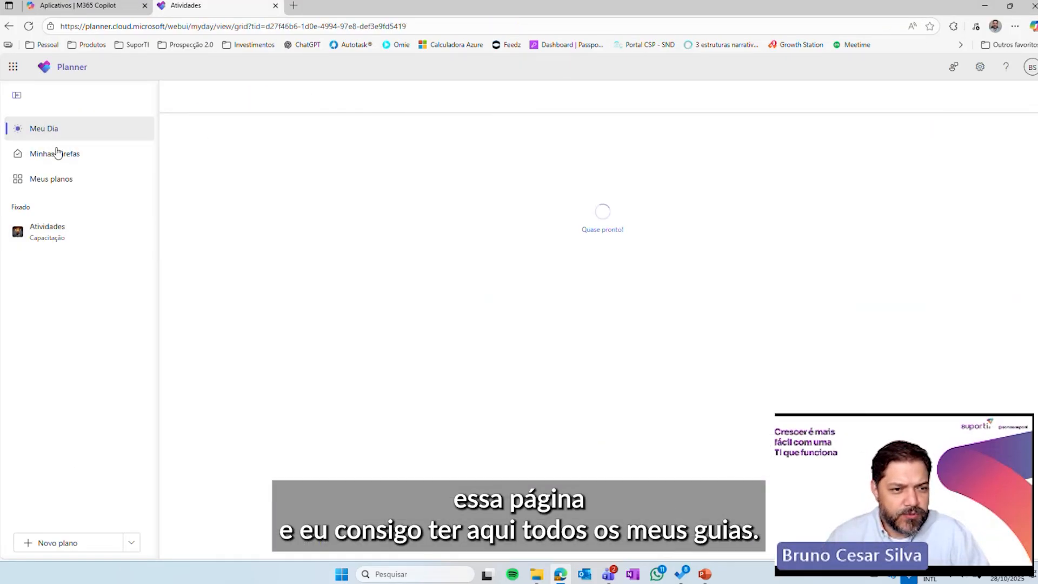
{"action": "left_click", "coordinate": [62, 186]}
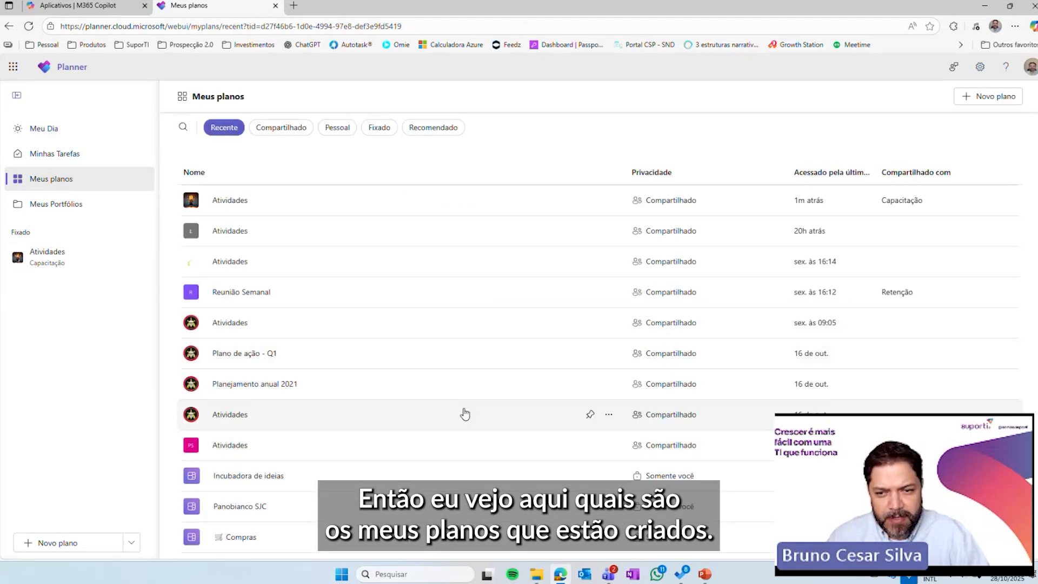
{"action": "left_click", "coordinate": [89, 259]}
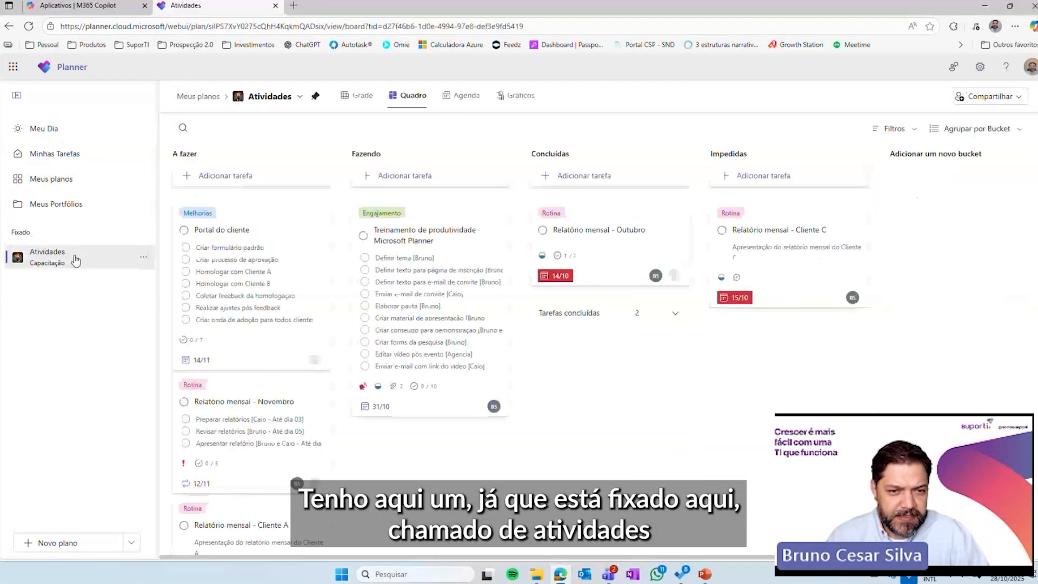
{"action": "left_click", "coordinate": [63, 154]}
{"action": "left_click", "coordinate": [67, 179]}
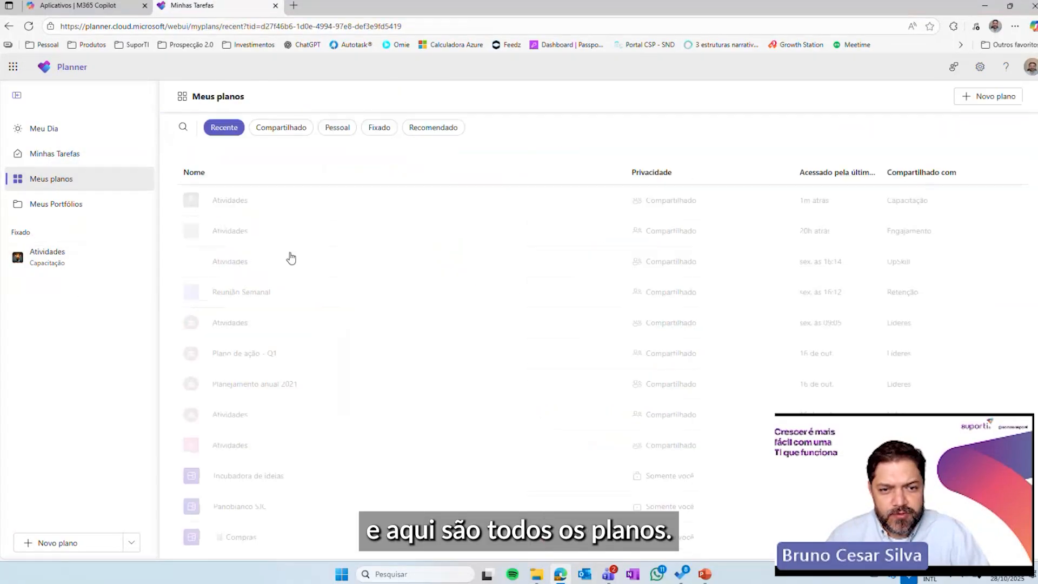
{"action": "left_click", "coordinate": [93, 258]}
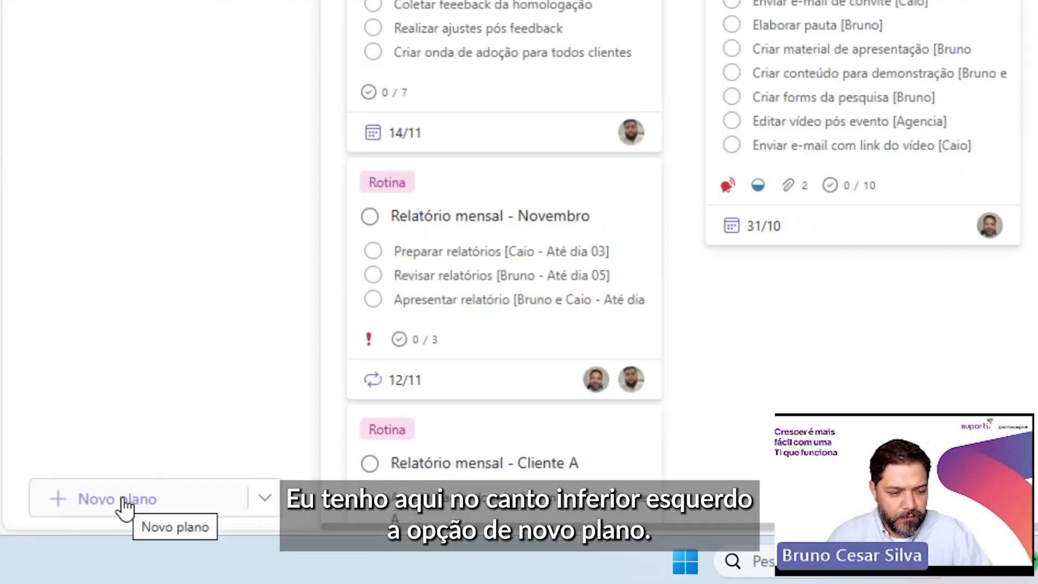
Step: Start a new plan and preview the Plano de Negócios, Gerenciamento de Projetos and Plano simples templates
{"action": "left_click", "coordinate": [125, 506]}
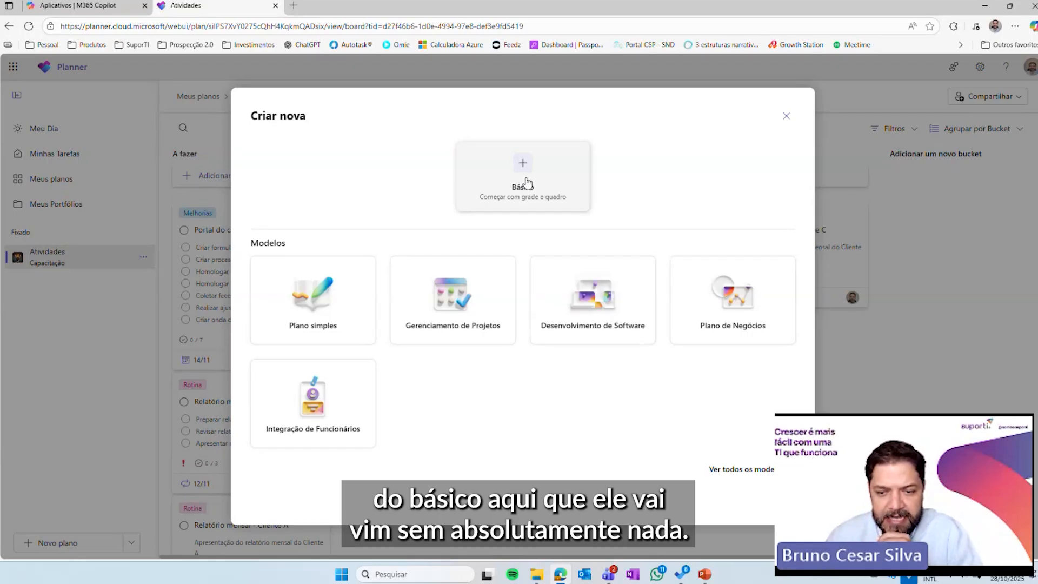
{"action": "left_click", "coordinate": [734, 470]}
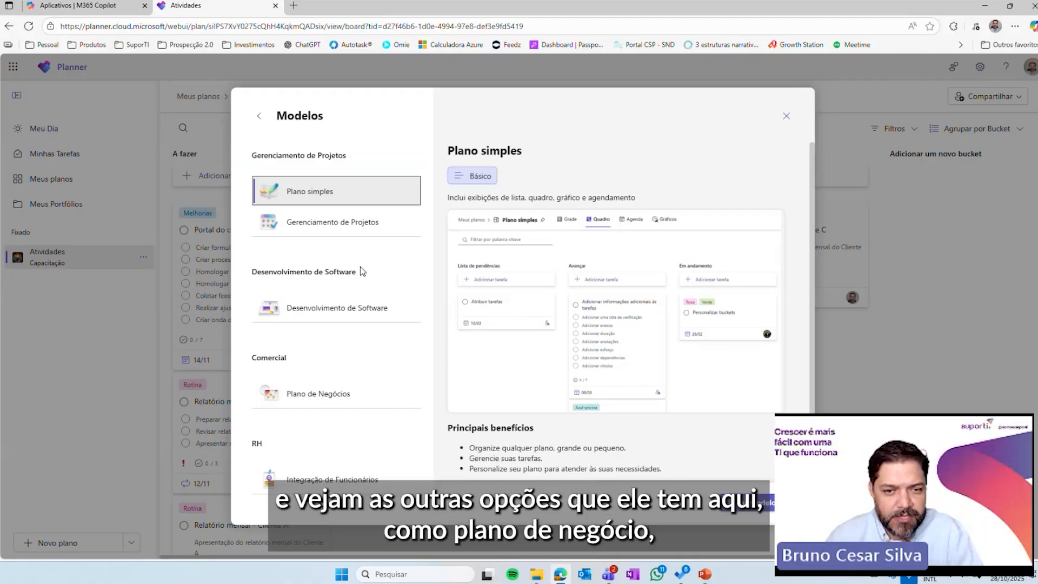
{"action": "left_click", "coordinate": [310, 393]}
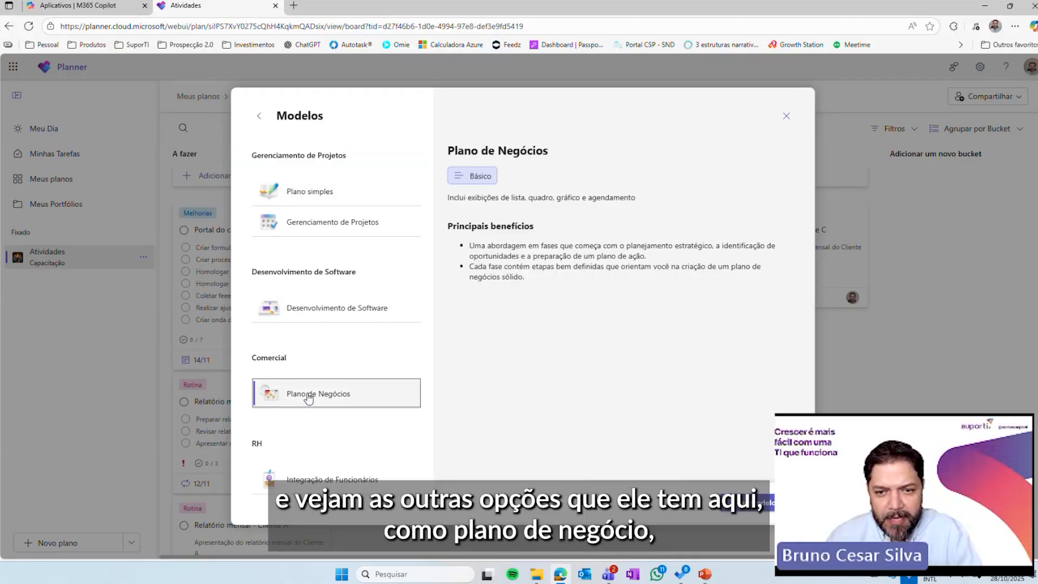
{"action": "left_click", "coordinate": [351, 223]}
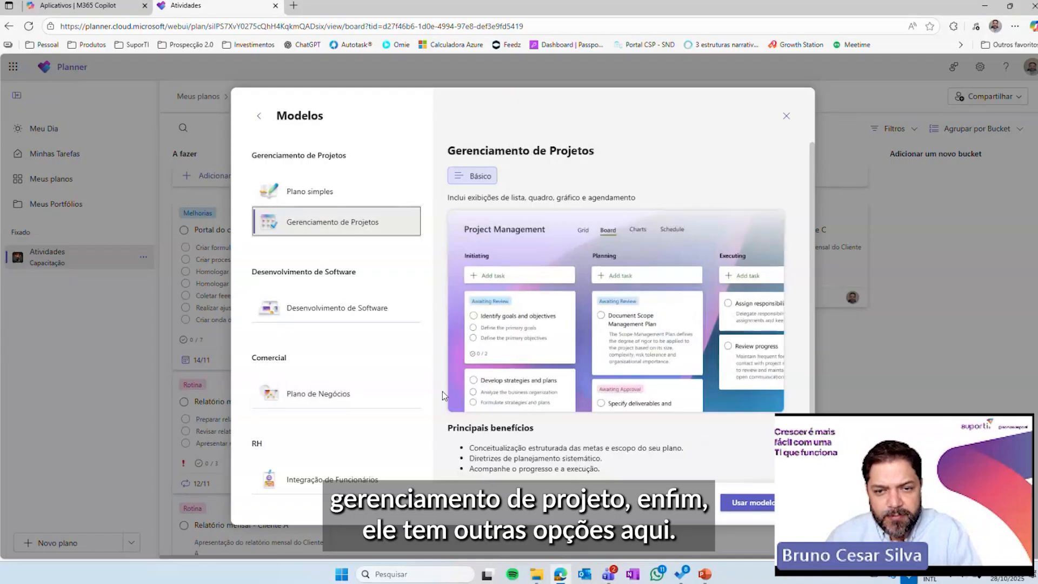
{"action": "left_click", "coordinate": [323, 191]}
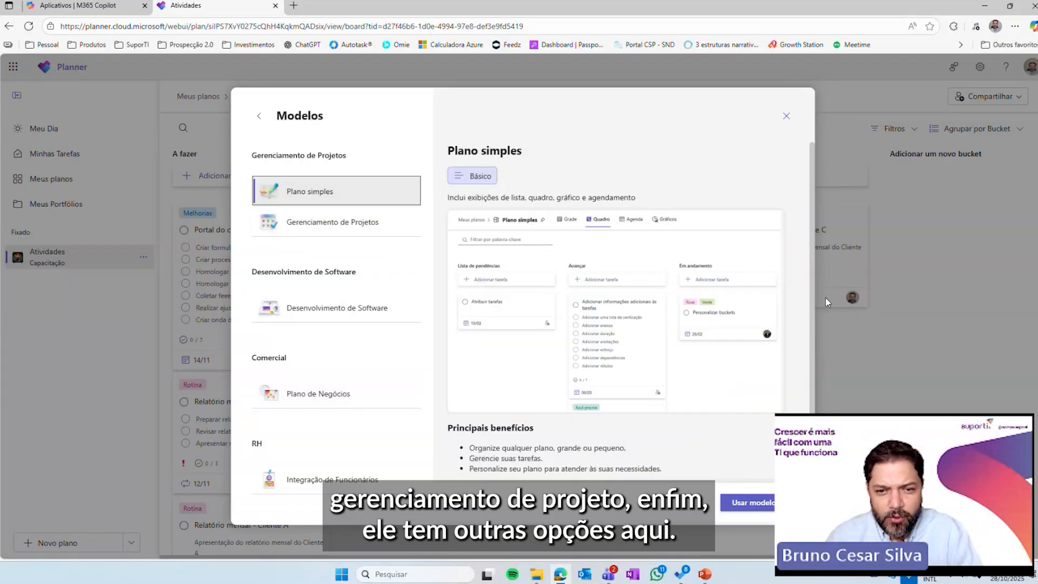
{"action": "left_click", "coordinate": [259, 116]}
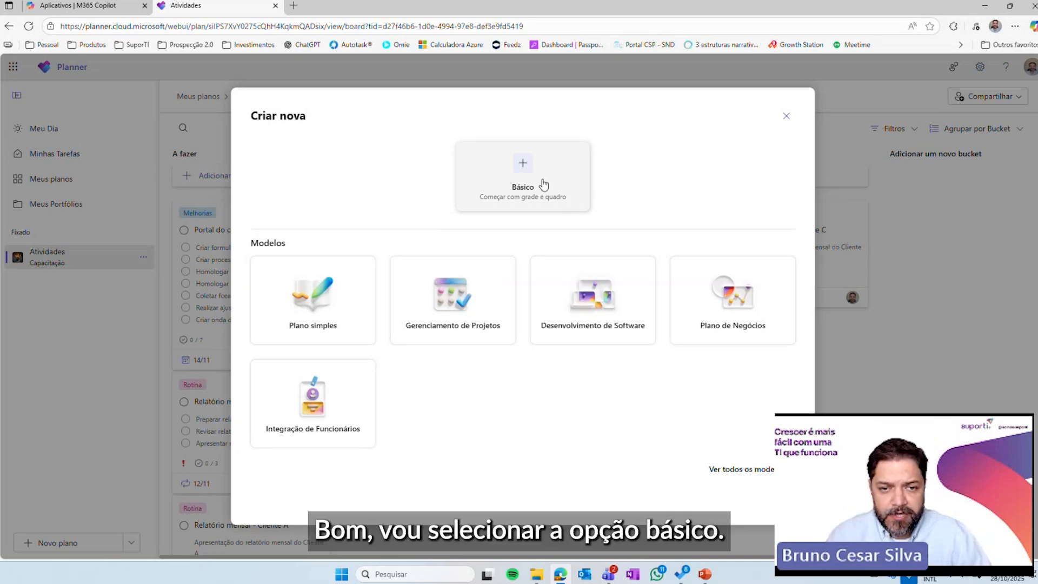
Step: Choose the Básico plan type and name the plan "Treinamento Planner"
{"action": "left_click", "coordinate": [517, 172]}
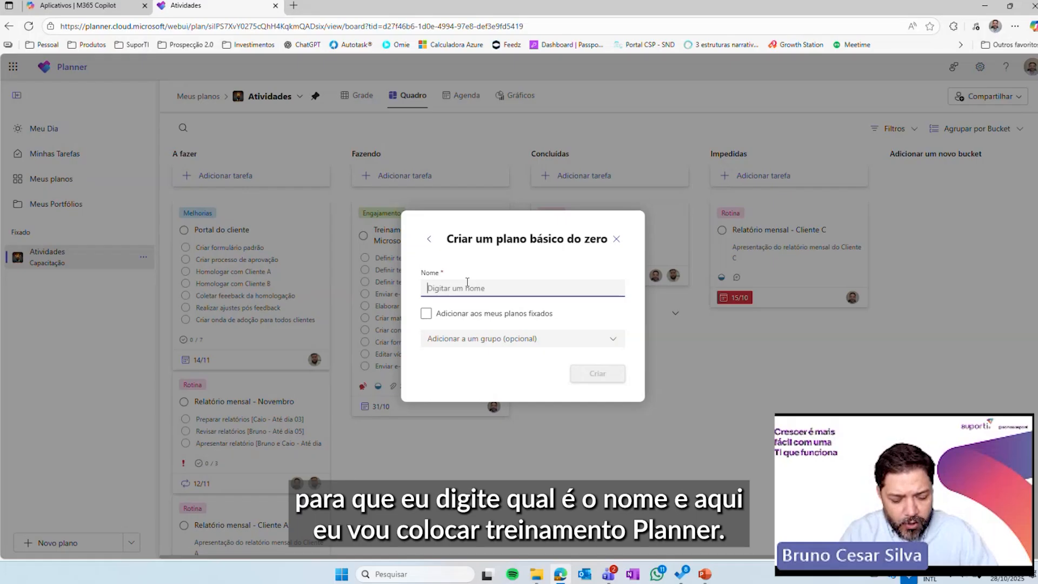
{"action": "type", "text": "Treinam"}
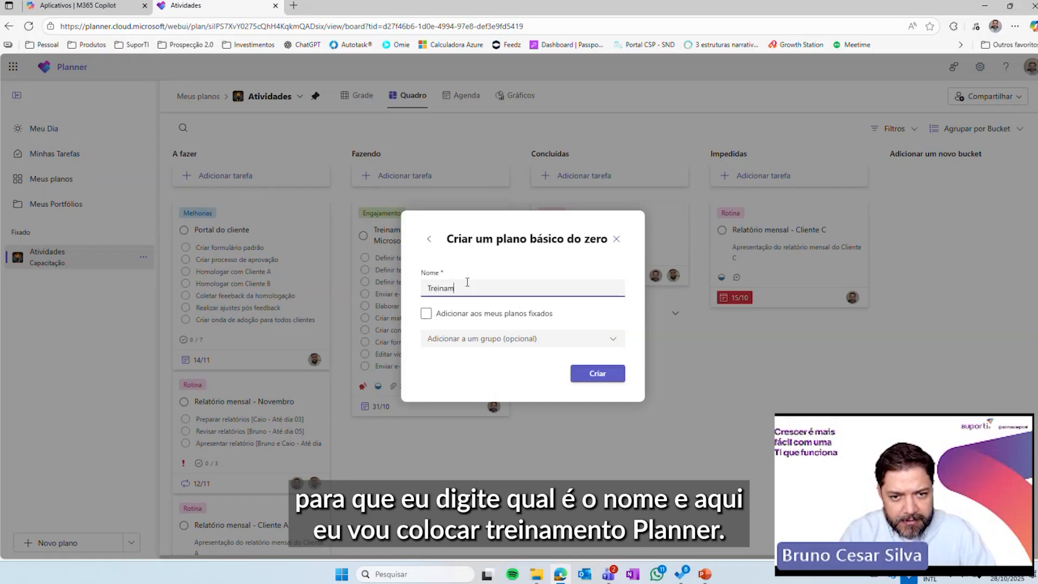
{"action": "type", "text": "ento Planner"}
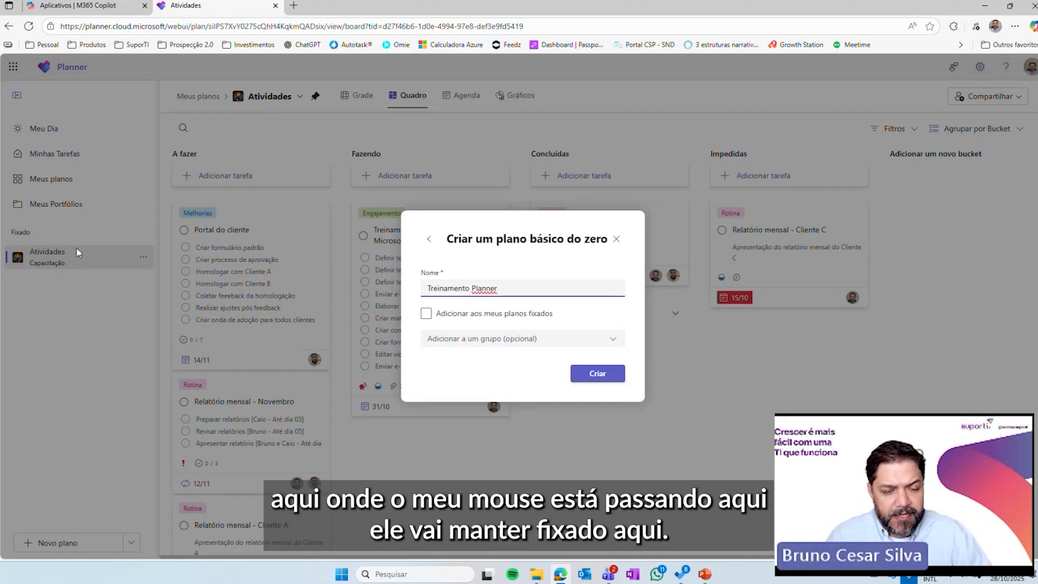
Step: Look through the groups to which the new plan can be added, without assigning one
{"action": "left_click", "coordinate": [523, 340]}
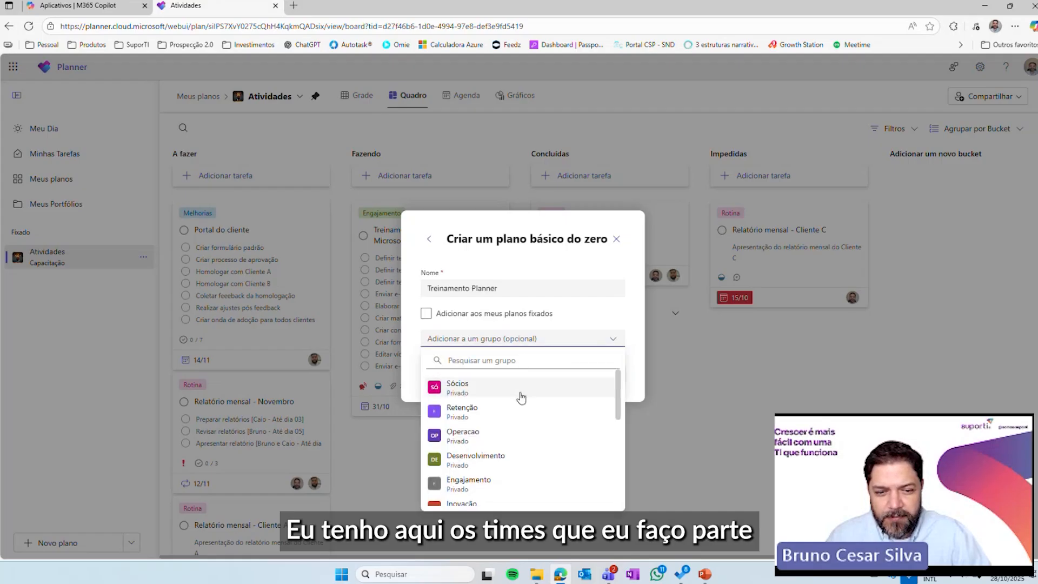
{"action": "scroll", "coordinate": [521, 398], "scroll_direction": "down", "scroll_amount": 10}
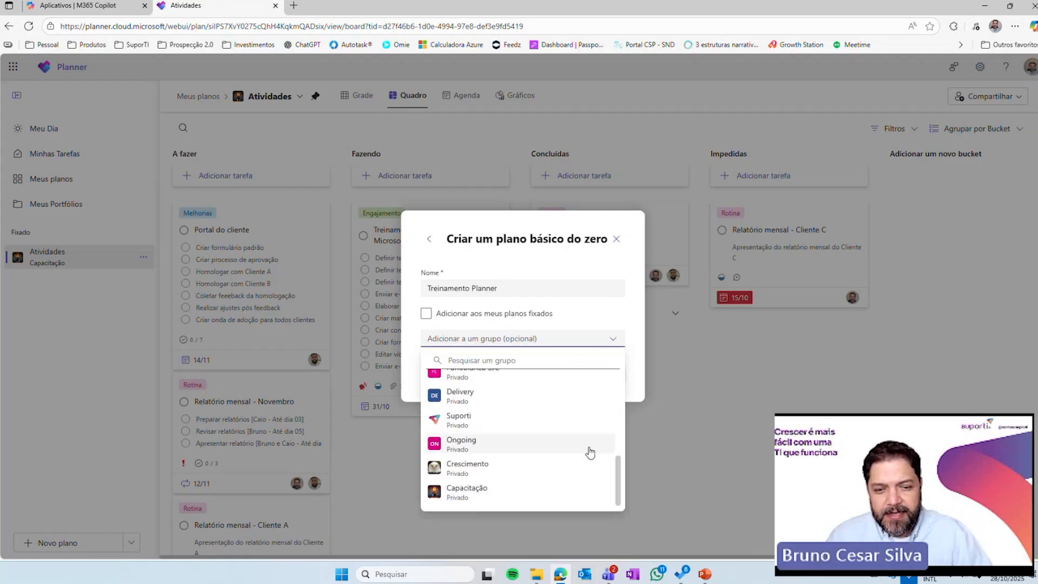
{"action": "scroll", "coordinate": [547, 431], "scroll_direction": "up", "scroll_amount": 10}
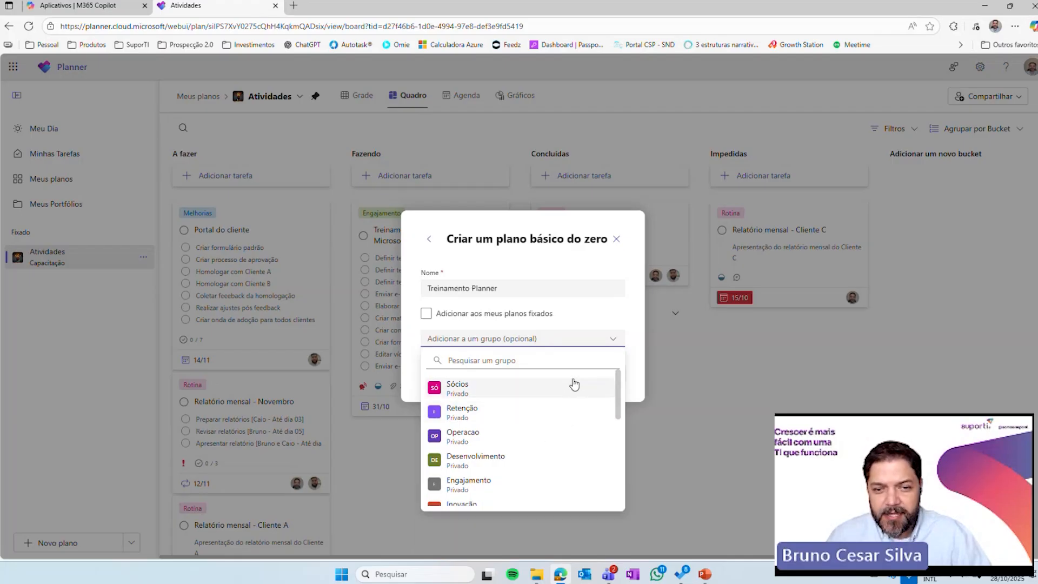
{"action": "left_click", "coordinate": [598, 313]}
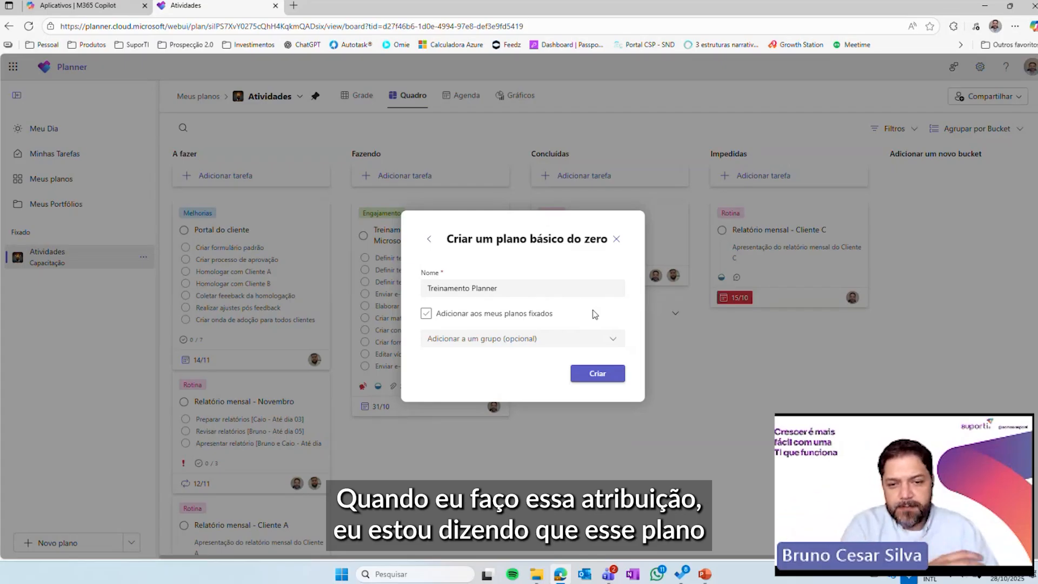
{"action": "left_click", "coordinate": [539, 309]}
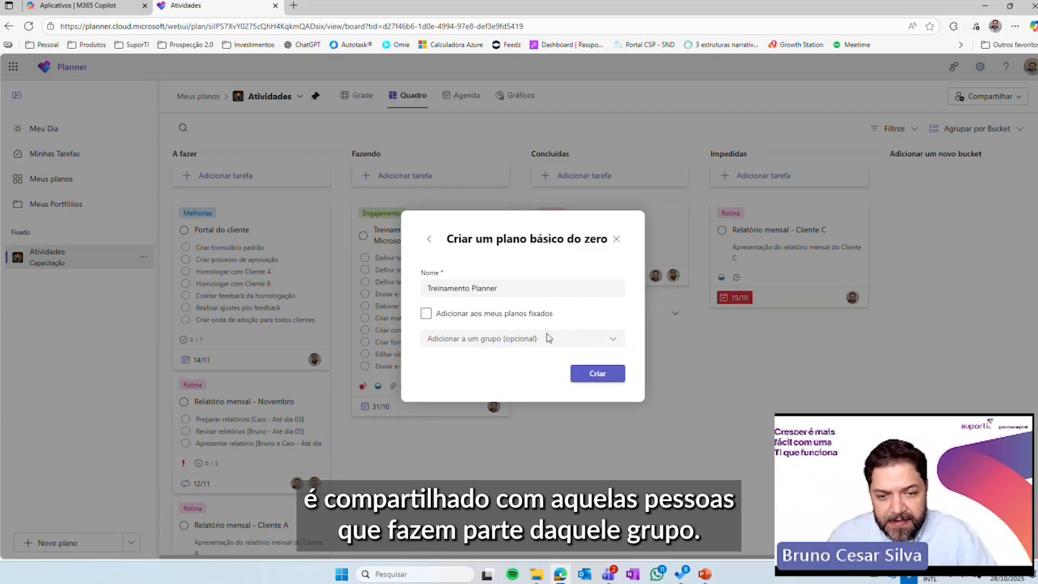
{"action": "left_click", "coordinate": [489, 345]}
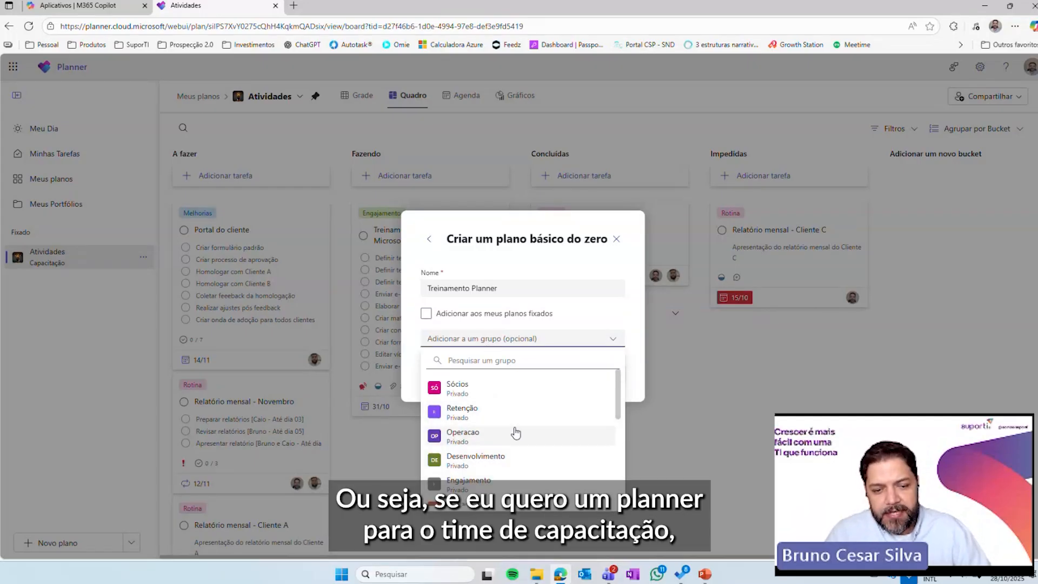
{"action": "scroll", "coordinate": [514, 431], "scroll_direction": "down", "scroll_amount": 5}
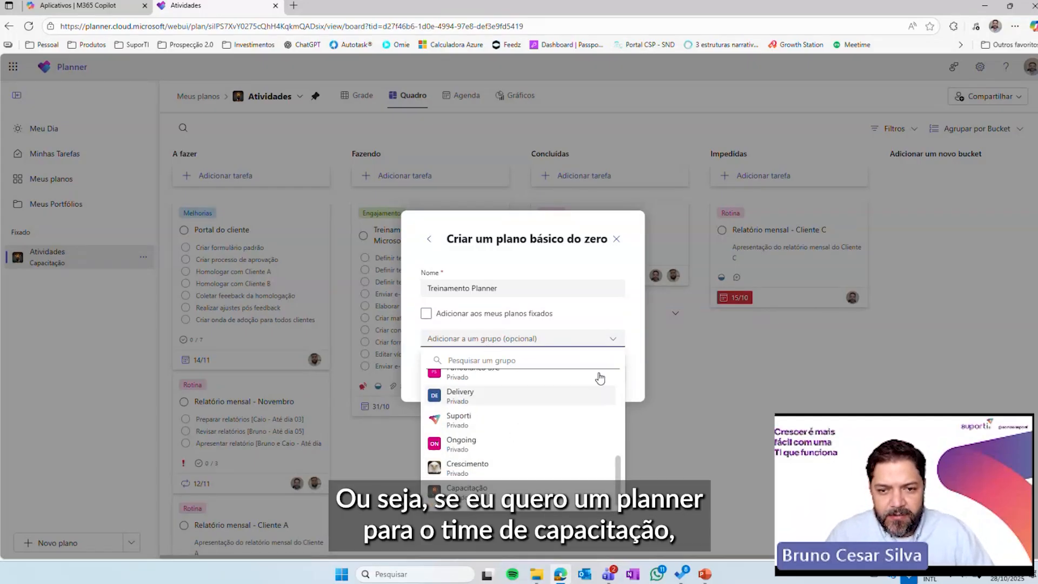
{"action": "left_click", "coordinate": [553, 337]}
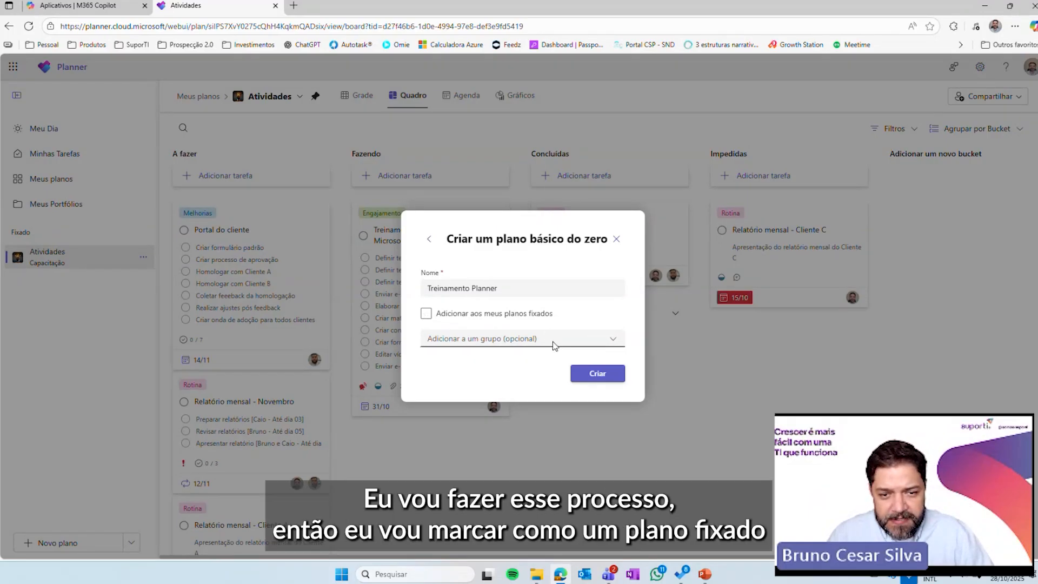
Step: Pin the new plan to the favourites, assign it to the Capacitação group and create it
{"action": "left_click", "coordinate": [553, 341]}
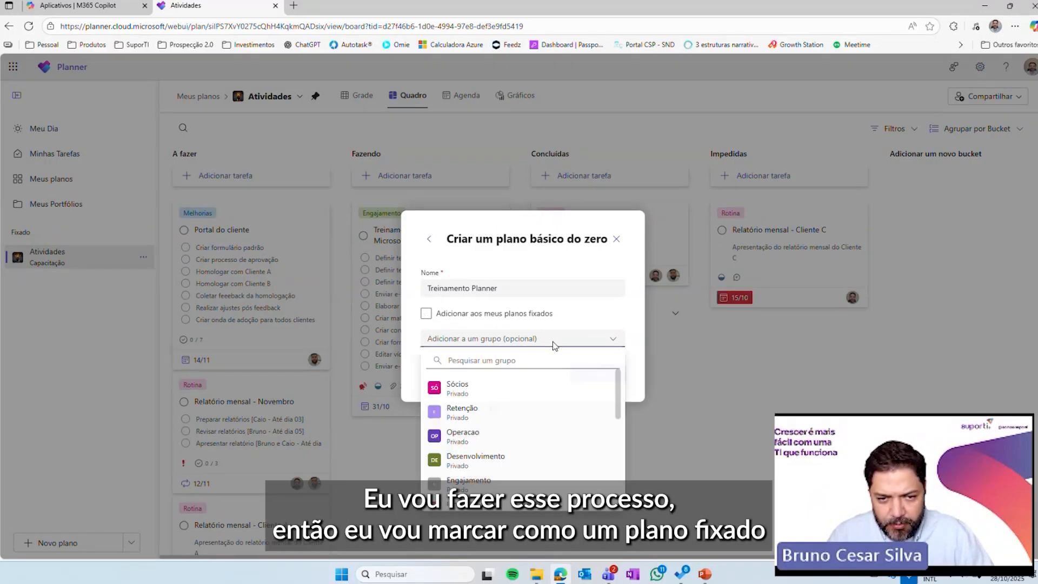
{"action": "left_click", "coordinate": [423, 318]}
{"action": "left_click", "coordinate": [425, 316]}
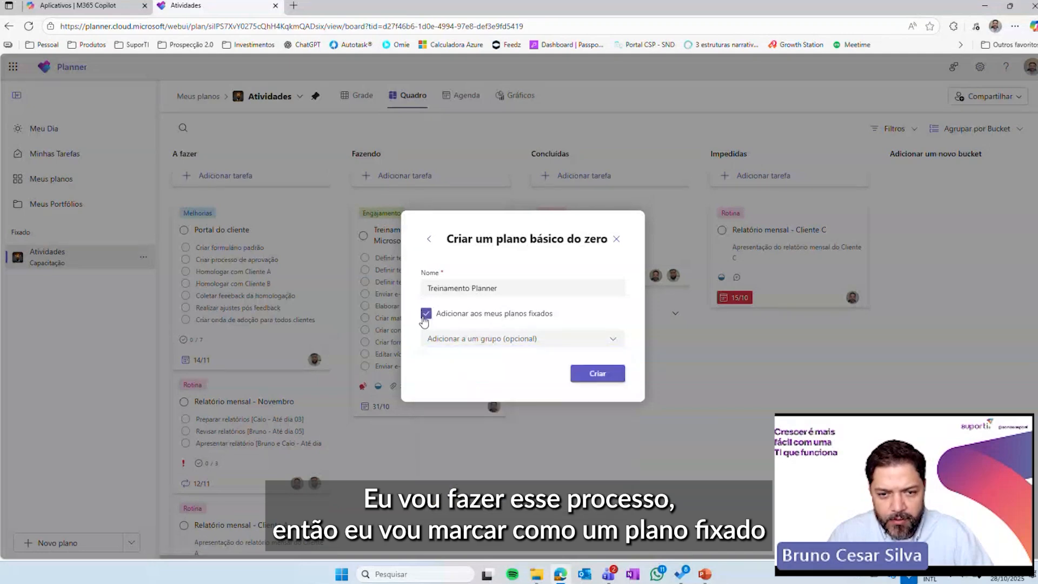
{"action": "left_click", "coordinate": [498, 339]}
{"action": "scroll", "coordinate": [496, 433], "scroll_direction": "down", "scroll_amount": 5}
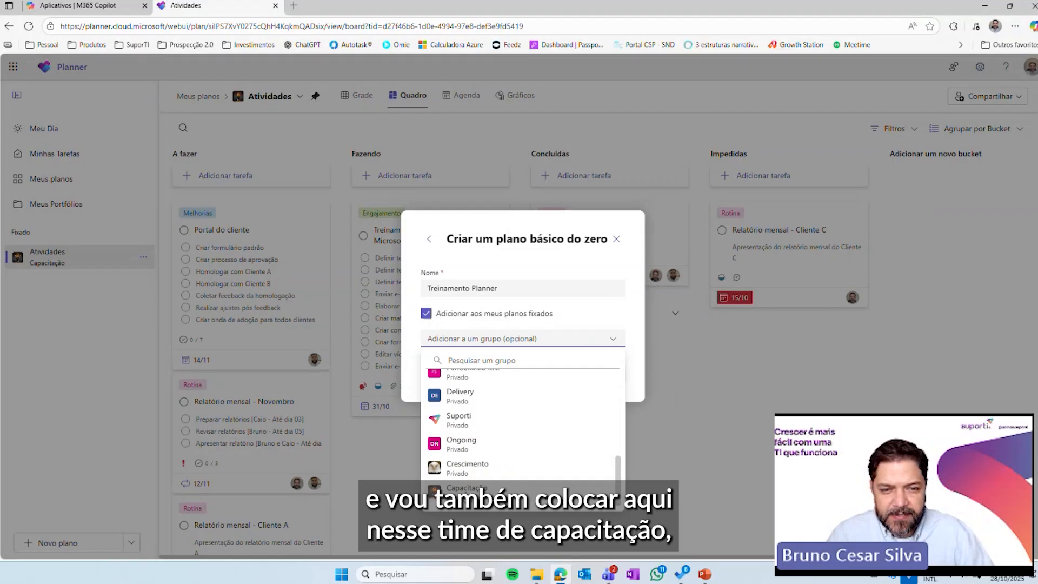
{"action": "left_click", "coordinate": [467, 487]}
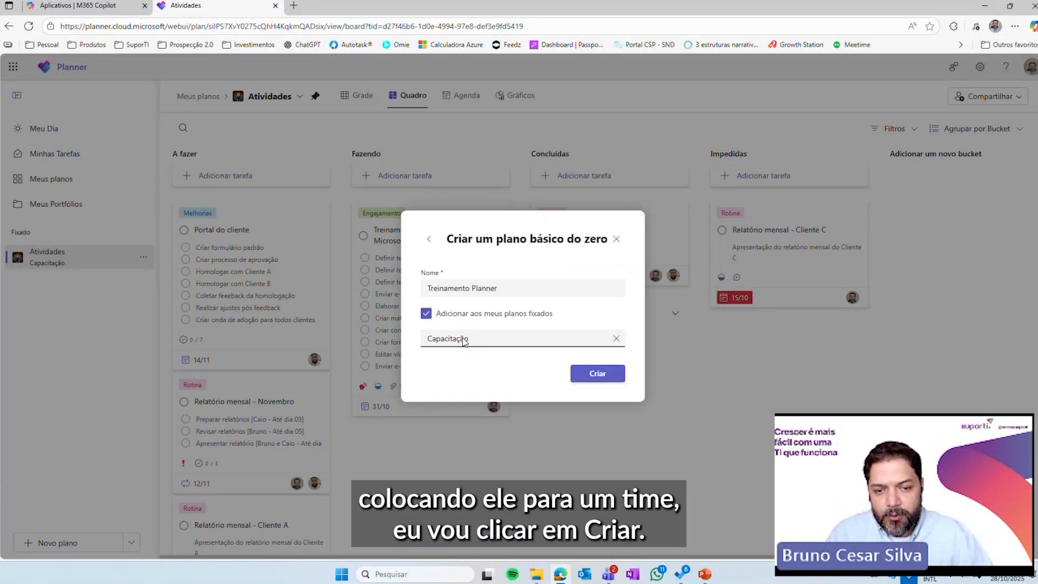
{"action": "left_click", "coordinate": [597, 373]}
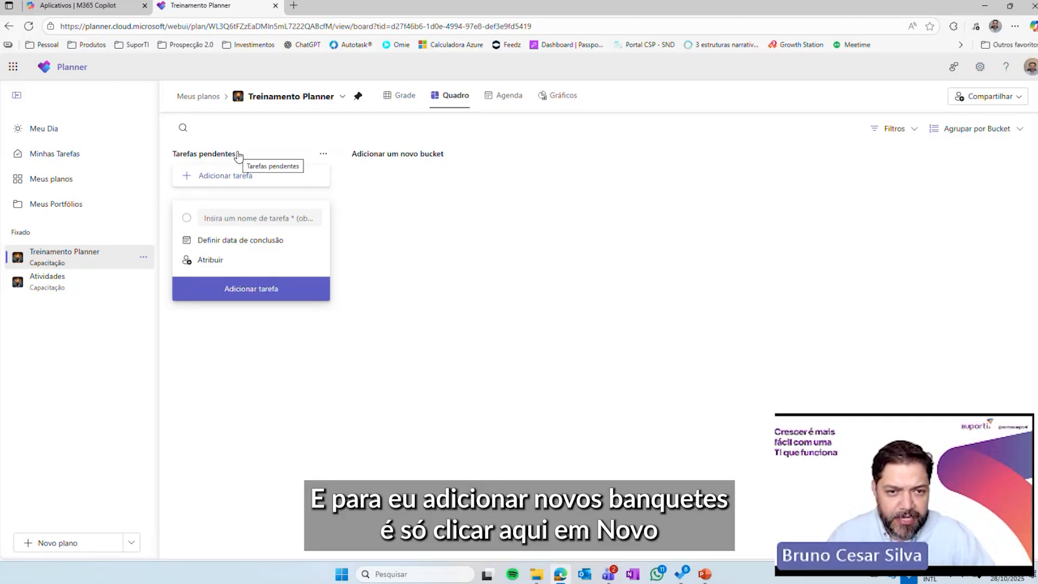
Step: Rename the default Tarefas pendentes bucket as "A fazer"
{"action": "left_click", "coordinate": [399, 155]}
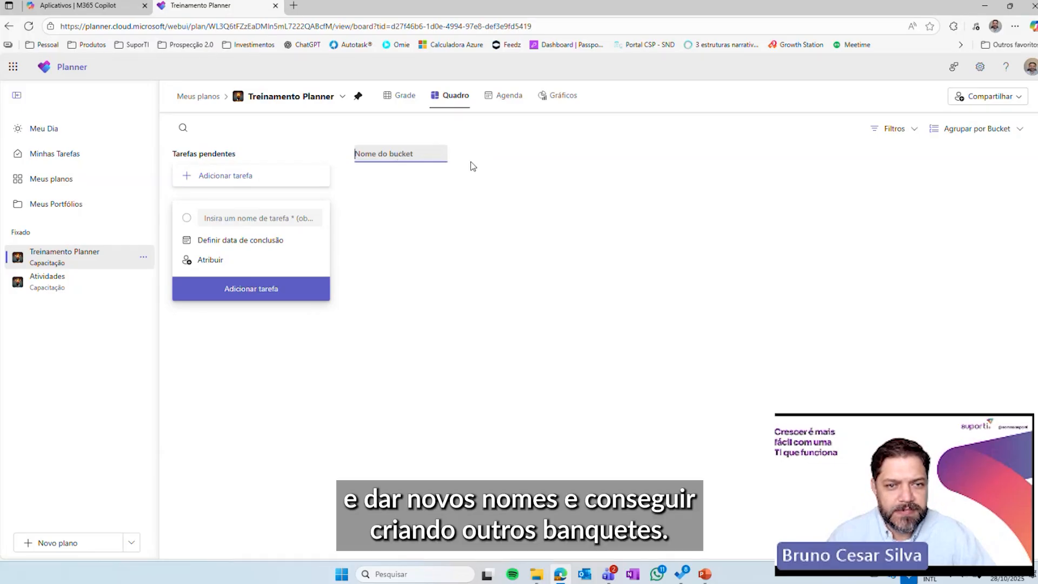
{"action": "left_click", "coordinate": [328, 340]}
{"action": "left_click", "coordinate": [249, 154]}
{"action": "left_click_drag", "start_coordinate": [249, 153], "coordinate": [176, 153]}
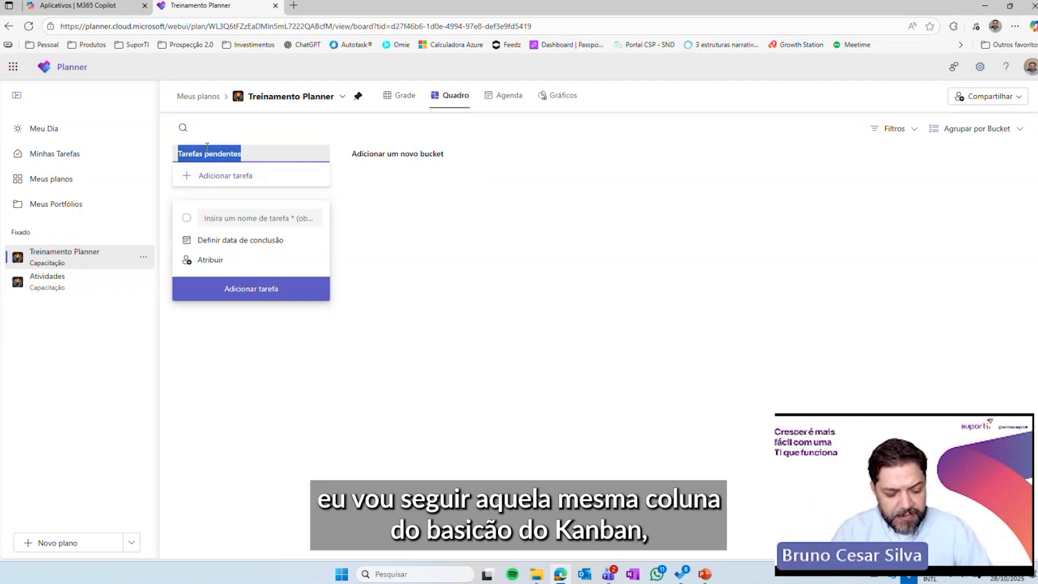
{"action": "type", "text": "A fazer"}
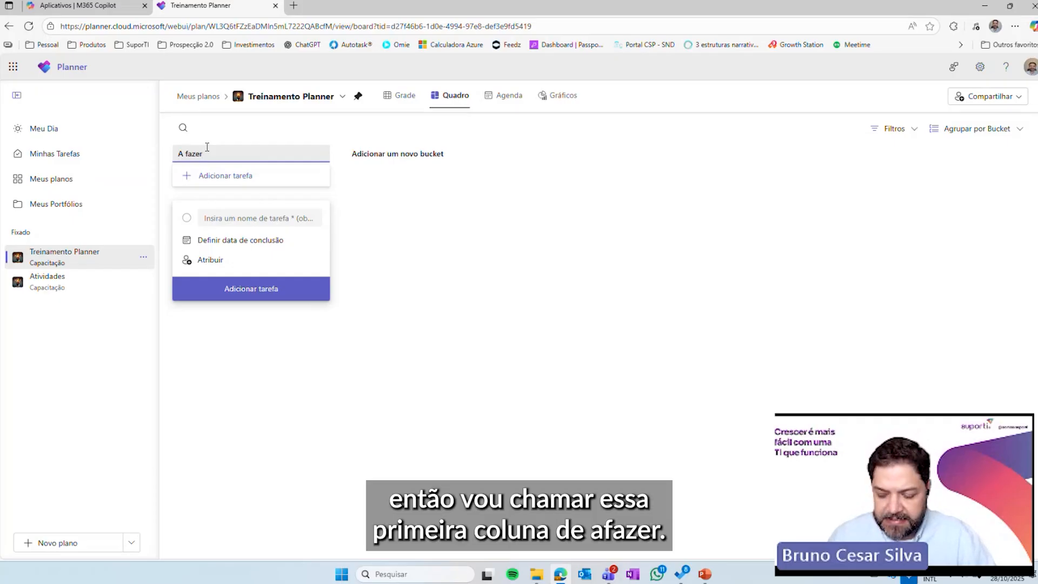
{"action": "key", "text": "Return"}
Step: Add a second bucket named "Fazendo" to the board
{"action": "left_click", "coordinate": [374, 157]}
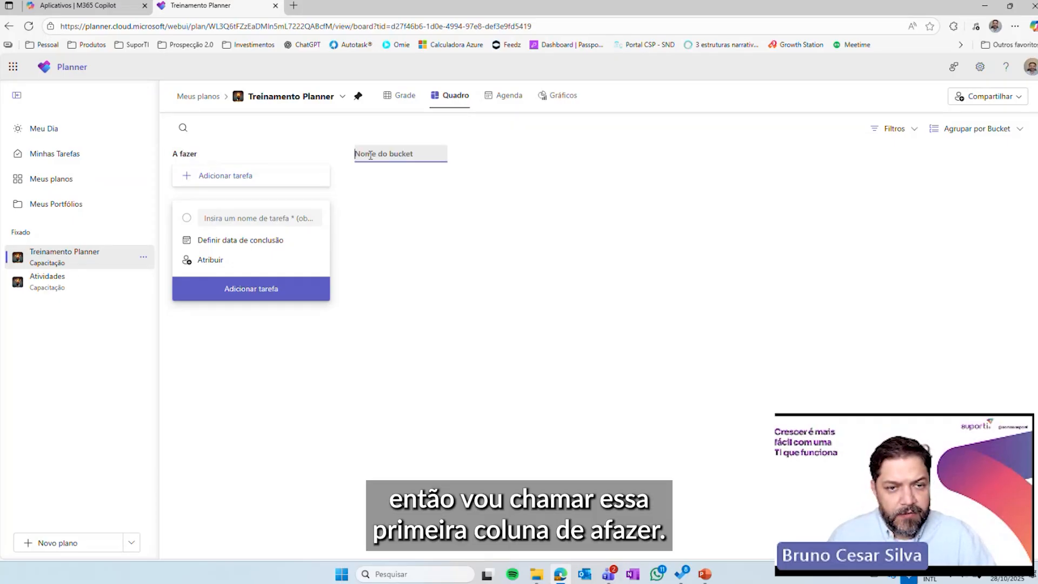
{"action": "type", "text": "Fazendo"}
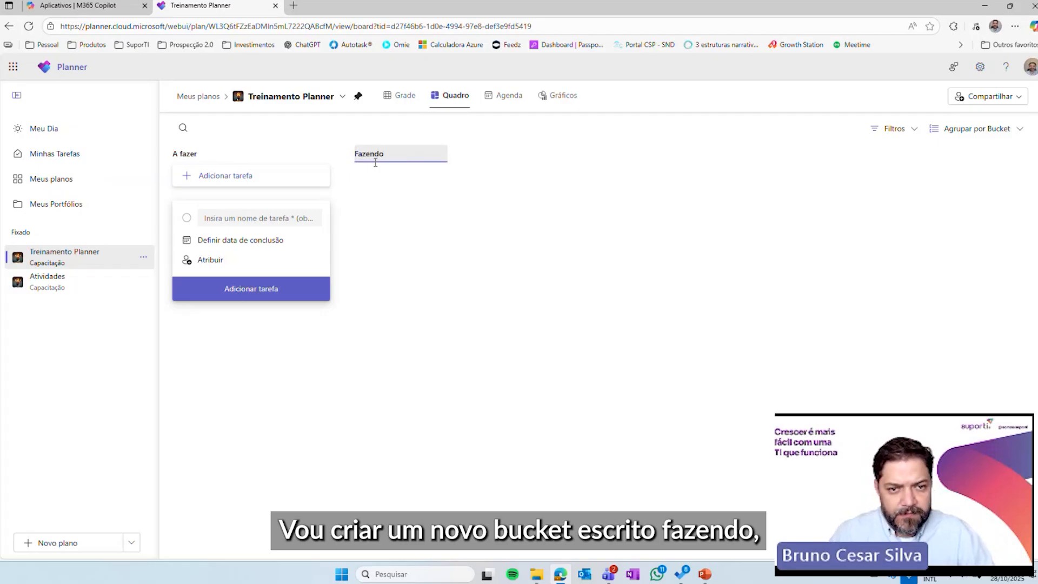
{"action": "key", "text": "Return"}
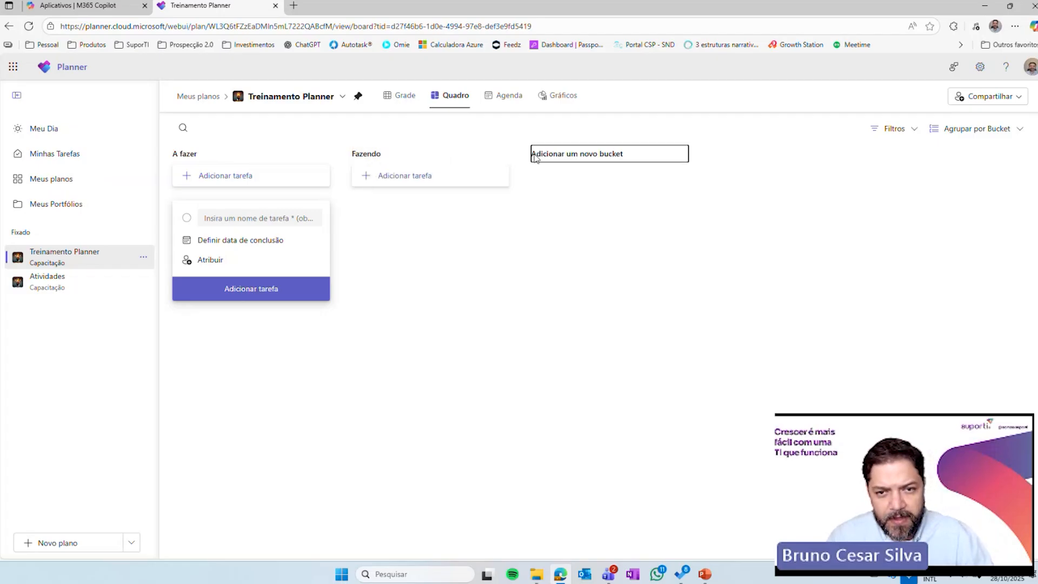
Step: Add a third bucket named "Concluído" to the board
{"action": "left_click", "coordinate": [563, 155]}
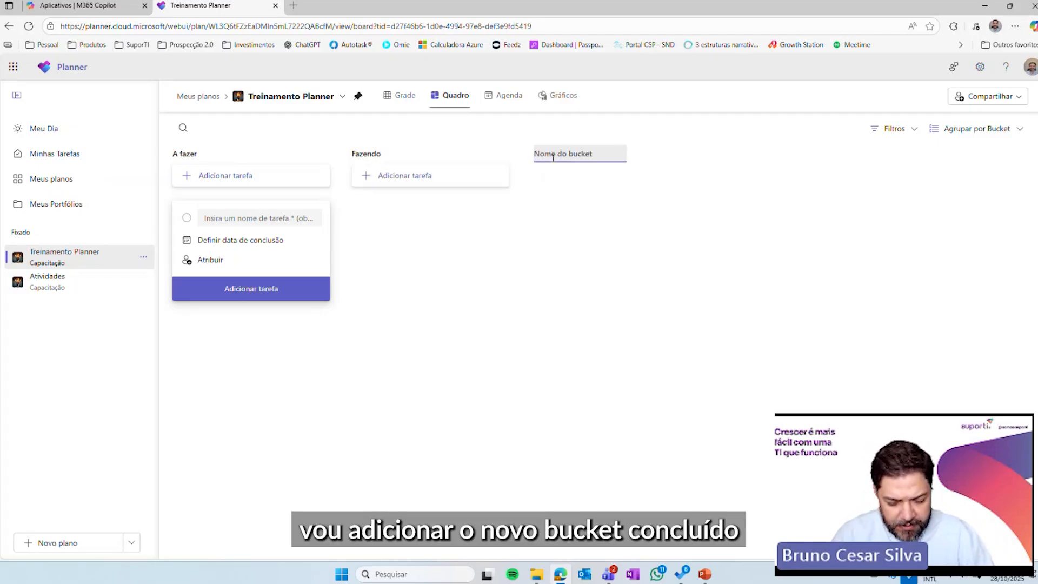
{"action": "type", "text": "COncluido"}
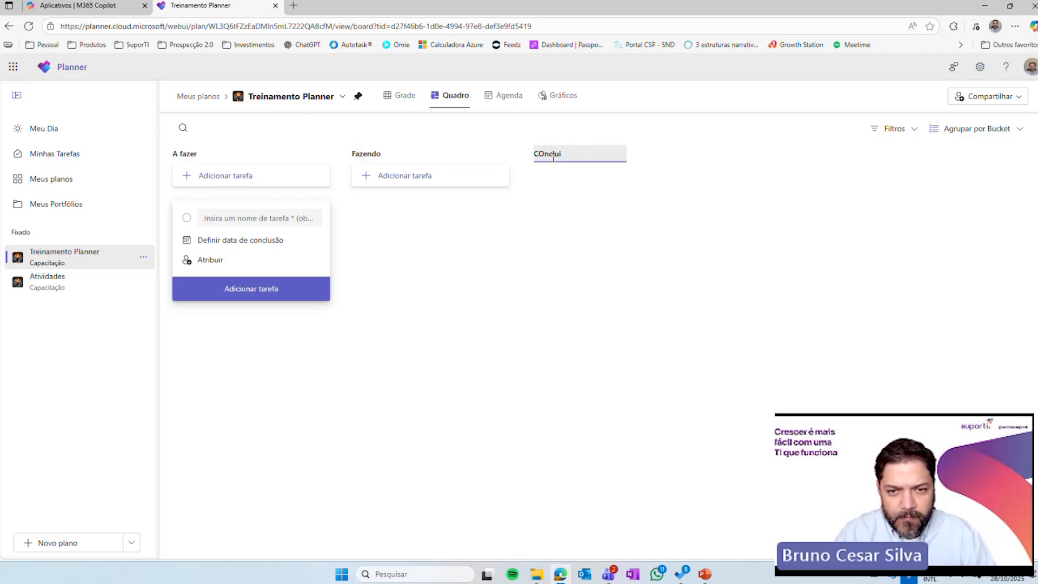
{"action": "key", "text": "BackSpace"}
{"action": "key", "text": "BackSpace"}
{"action": "key", "text": "BackSpace"}
{"action": "key", "text": "BackSpace"}
{"action": "type", "text": "oncl"}
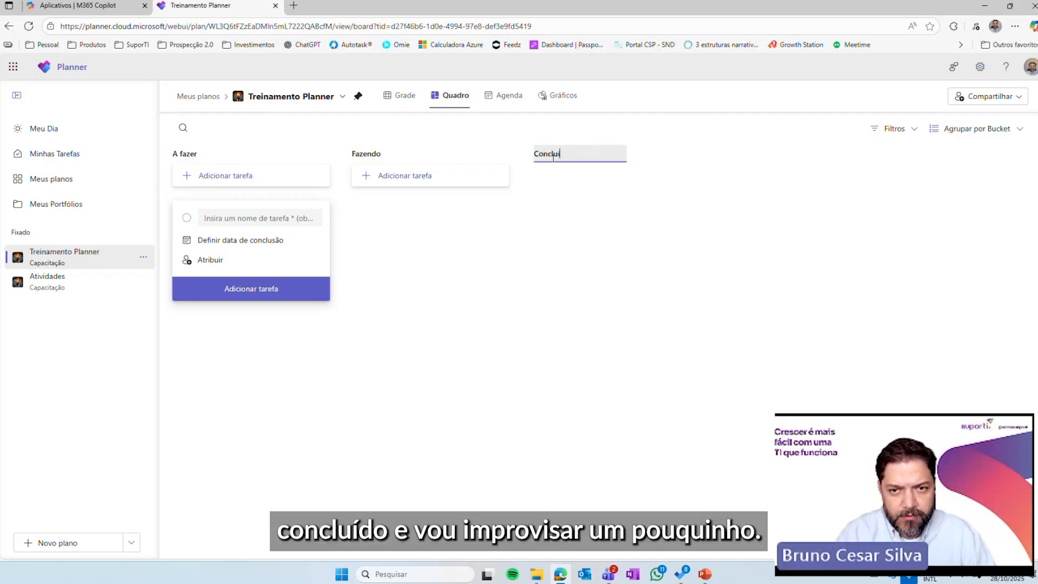
{"action": "key", "text": "Return"}
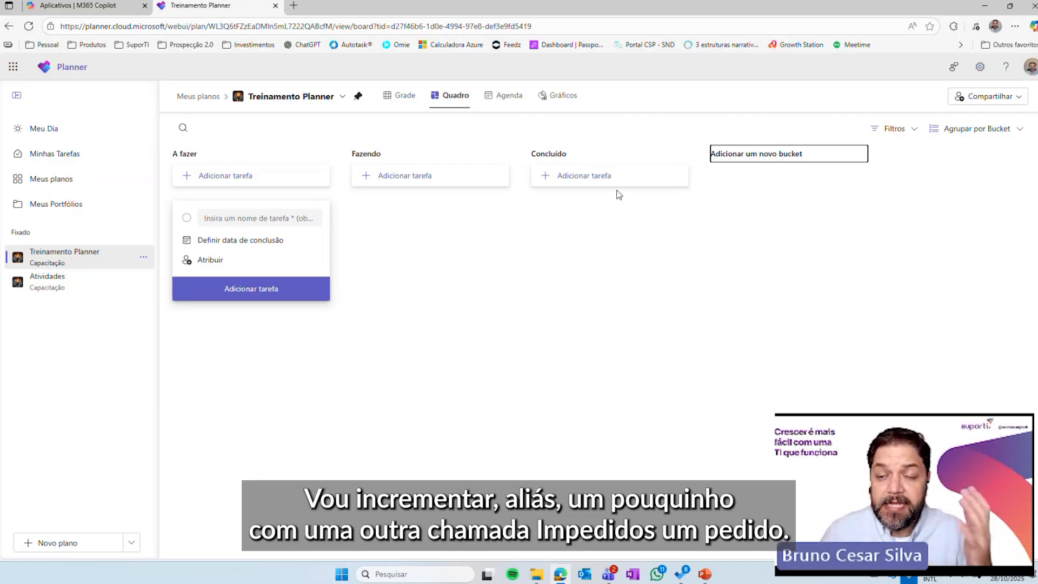
Step: Add a fourth bucket named "Impedido" to the board
{"action": "left_click", "coordinate": [732, 156]}
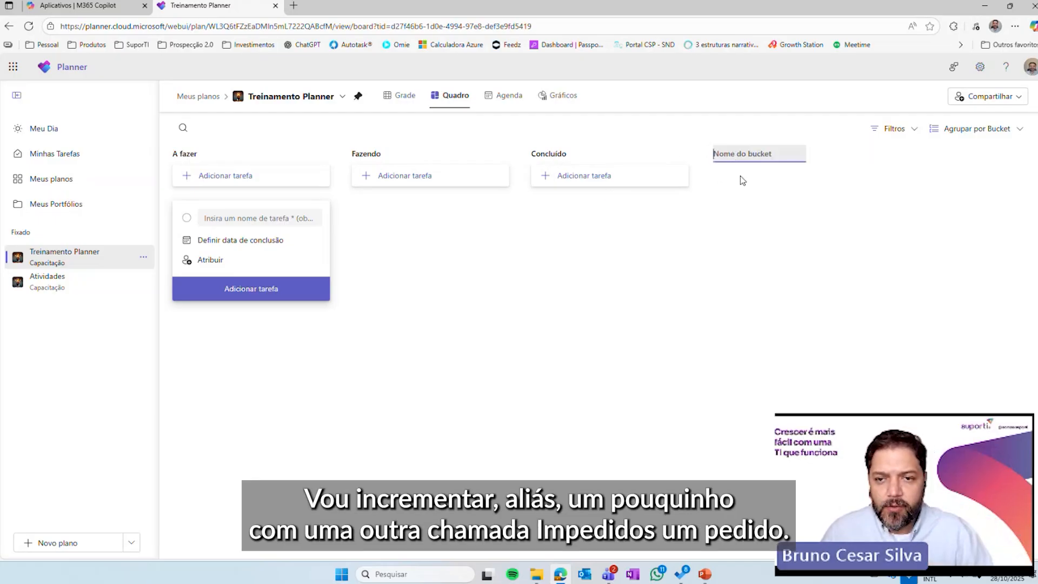
{"action": "type", "text": "Im"}
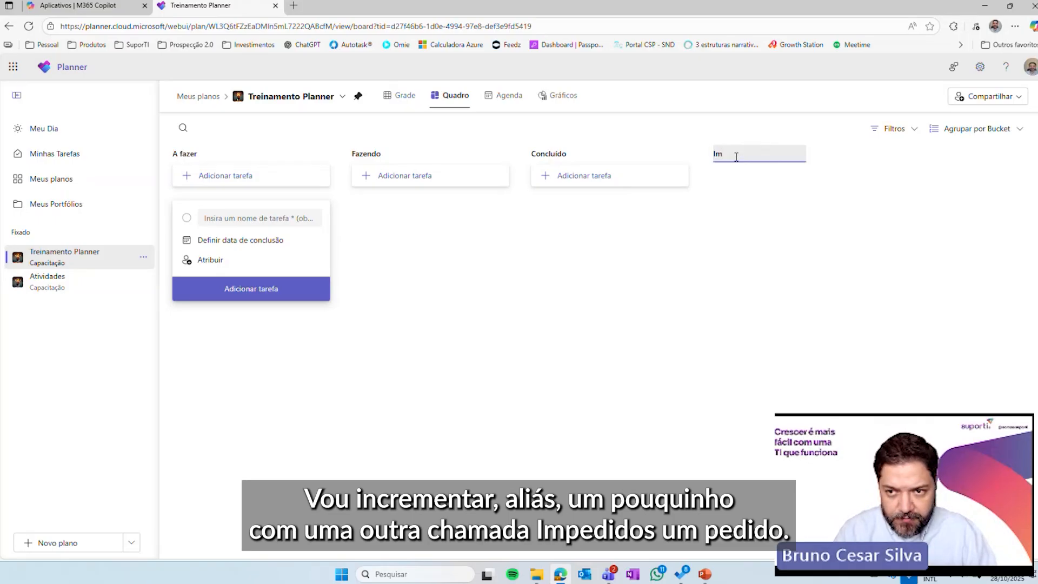
{"action": "type", "text": "pedido"}
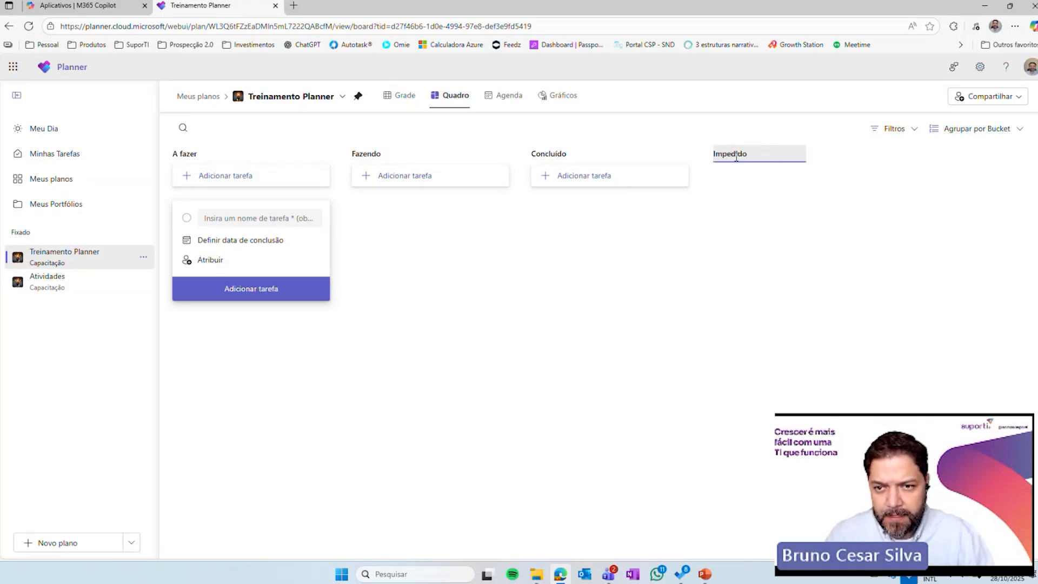
{"action": "key", "text": "Return"}
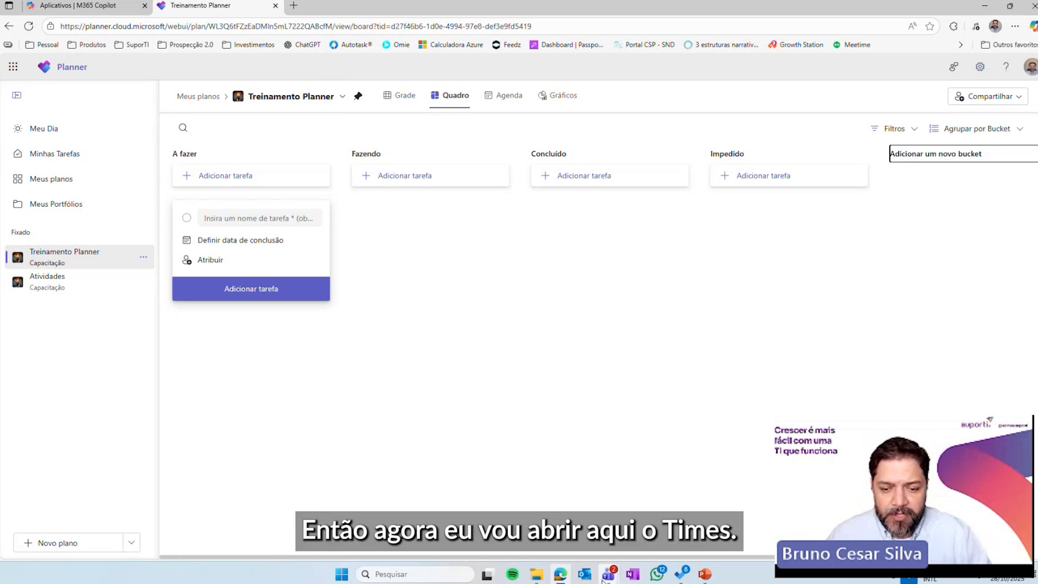
Step: Switch to Microsoft Teams and bring up the Geral channel of the Capacitação team
{"action": "mouse_move", "coordinate": [607, 577]}
{"action": "left_click", "coordinate": [484, 533]}
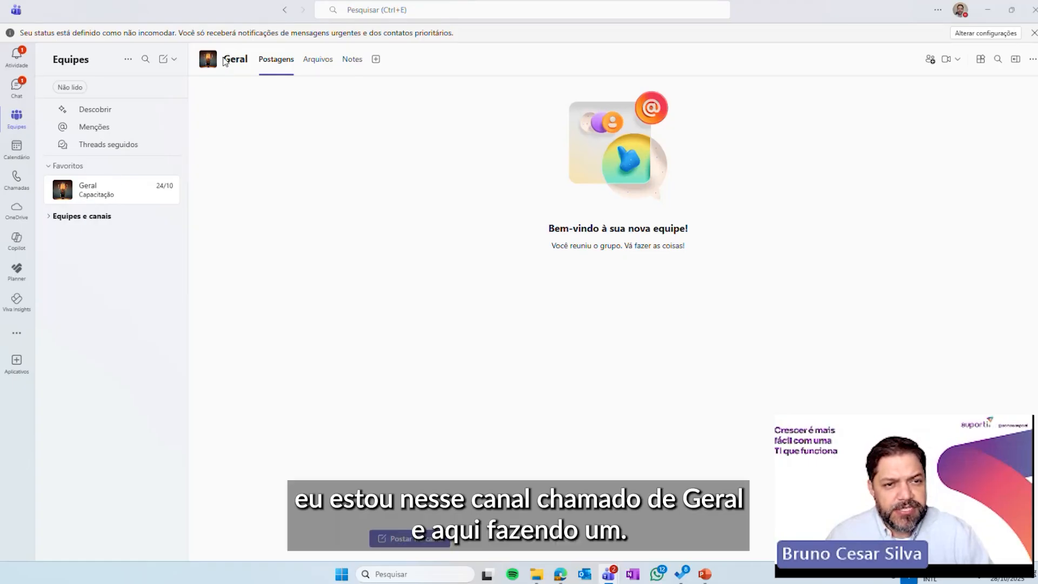
{"action": "left_click_drag", "start_coordinate": [225, 61], "coordinate": [248, 59]}
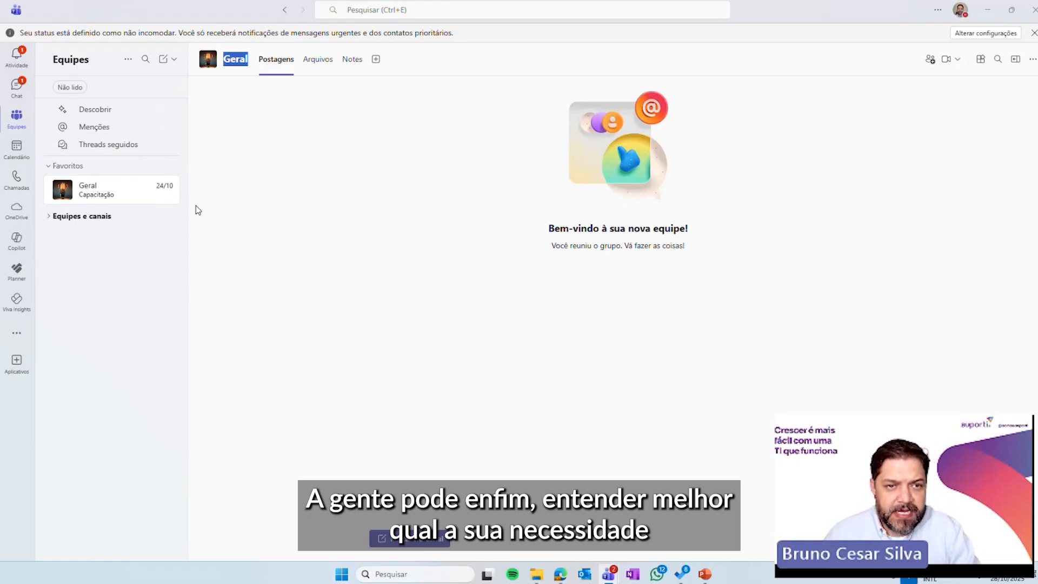
{"action": "left_click", "coordinate": [241, 90]}
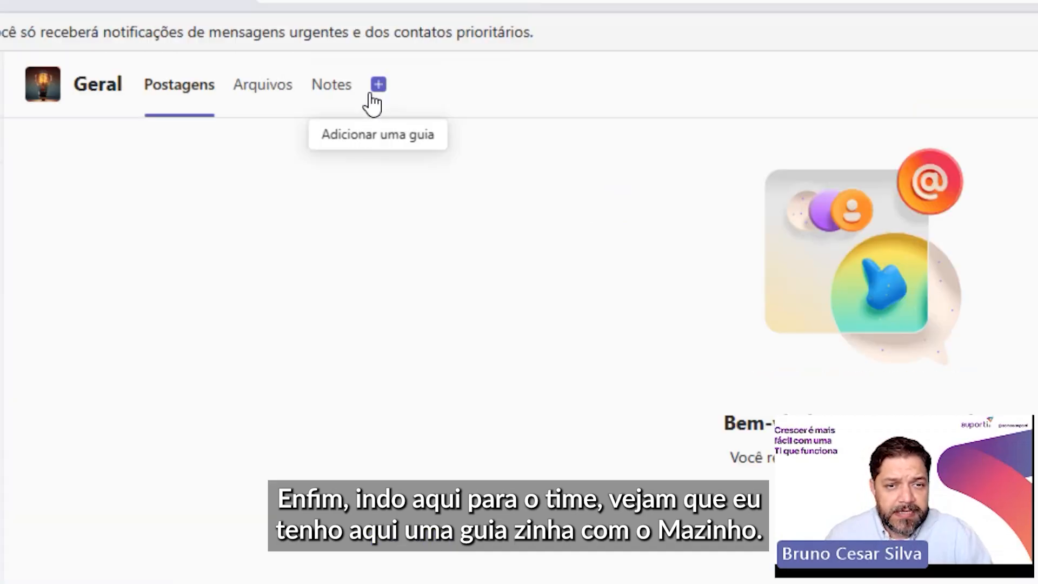
Step: Search the available apps for "planner" and add Planner as a new tab in the Geral channel
{"action": "left_click", "coordinate": [378, 87]}
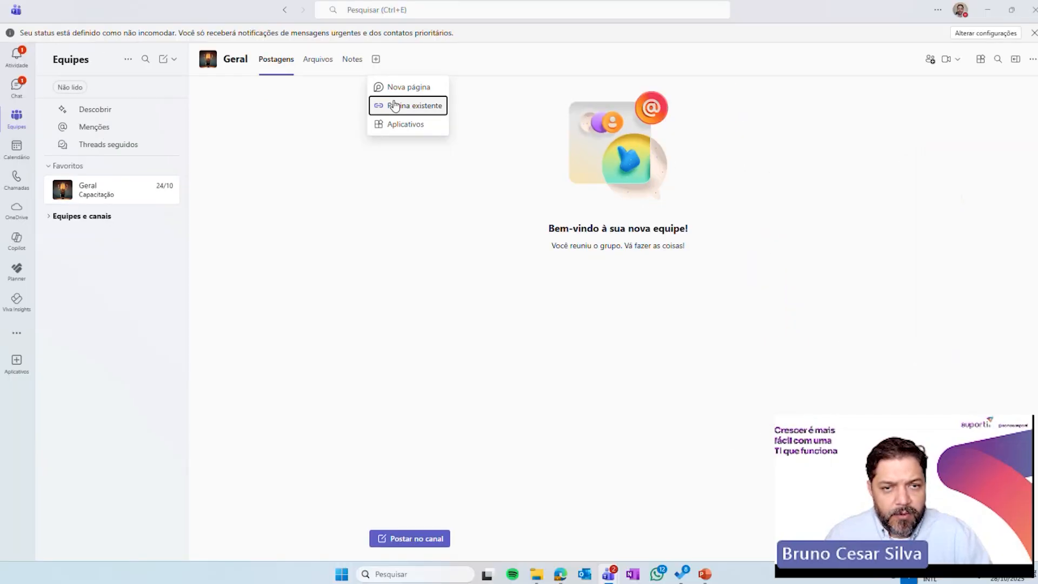
{"action": "left_click", "coordinate": [399, 125]}
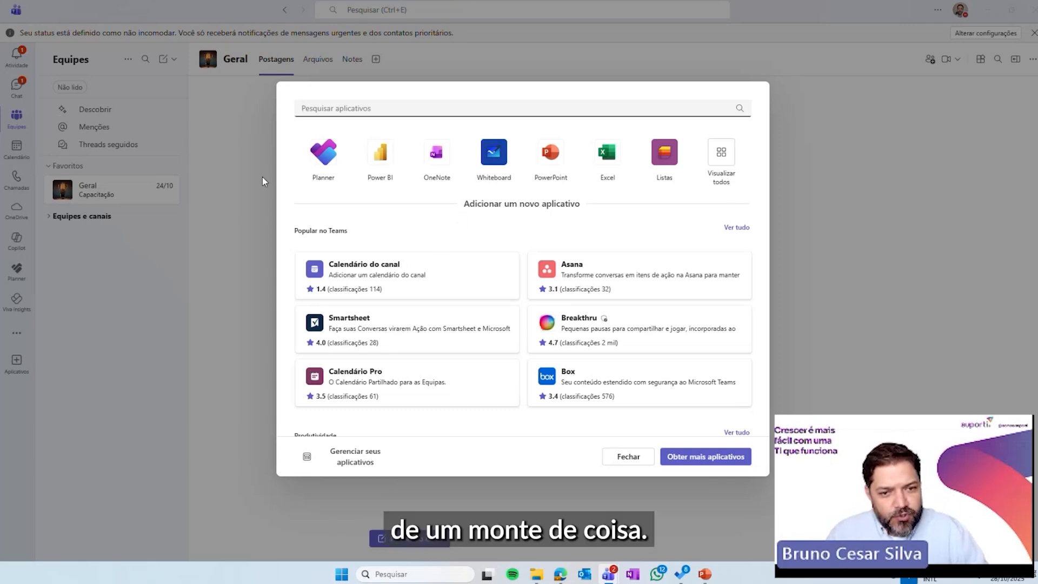
{"action": "scroll", "coordinate": [541, 281], "scroll_direction": "down", "scroll_amount": 3}
{"action": "scroll", "coordinate": [540, 281], "scroll_direction": "down", "scroll_amount": 6}
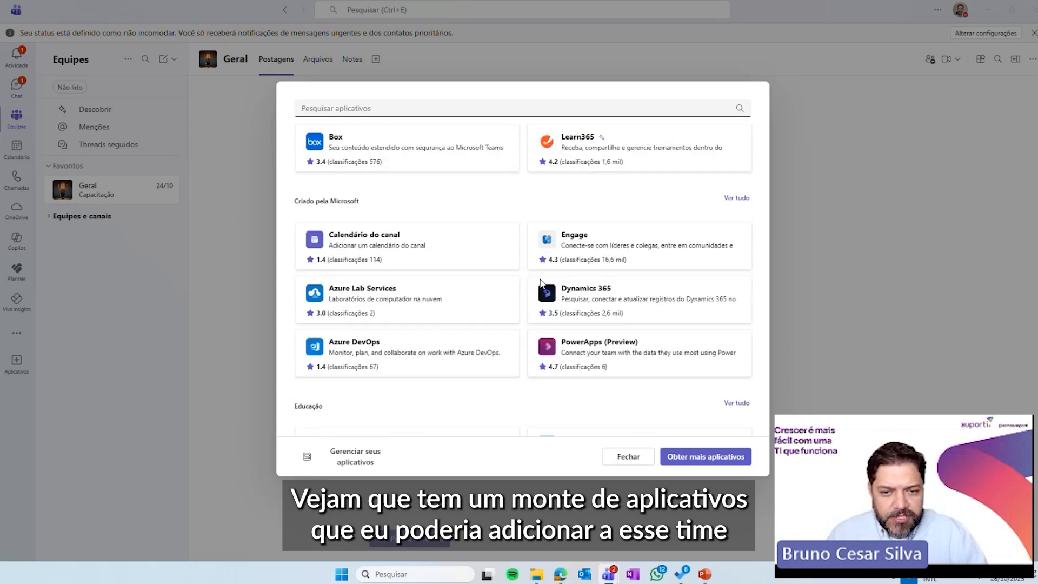
{"action": "scroll", "coordinate": [544, 287], "scroll_direction": "up", "scroll_amount": 10}
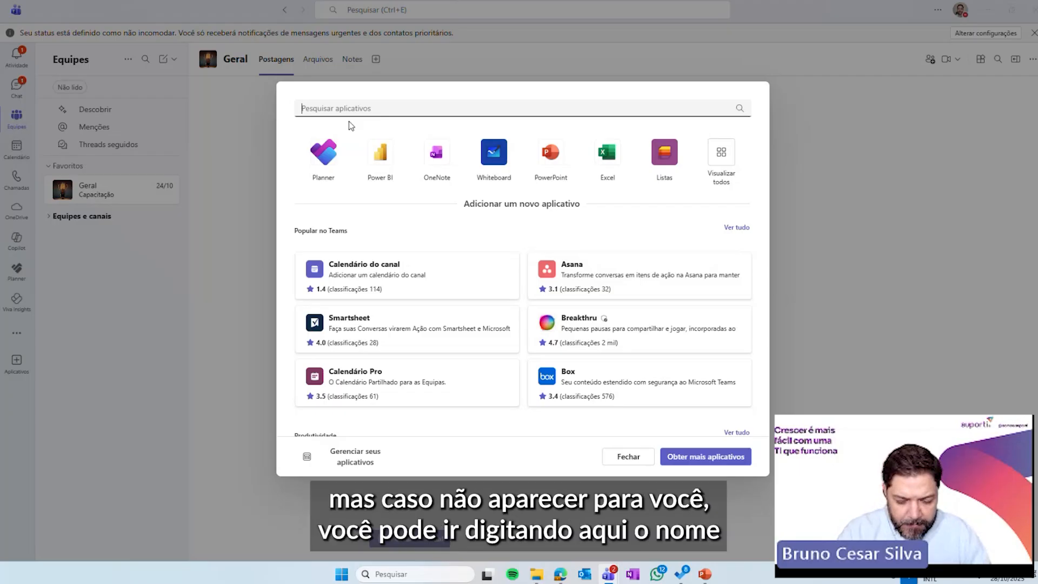
{"action": "type", "text": "pla"}
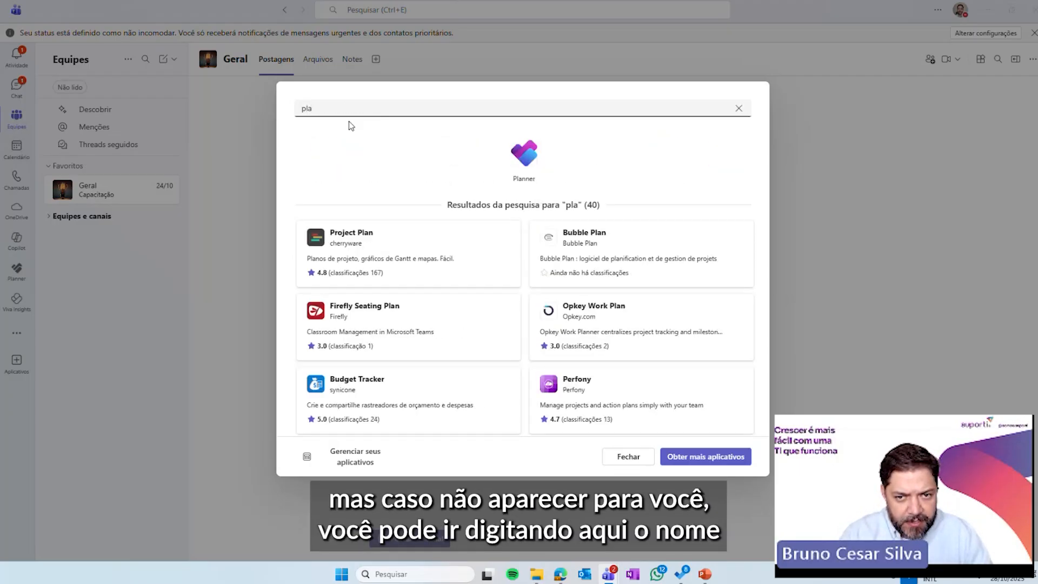
{"action": "type", "text": "nner"}
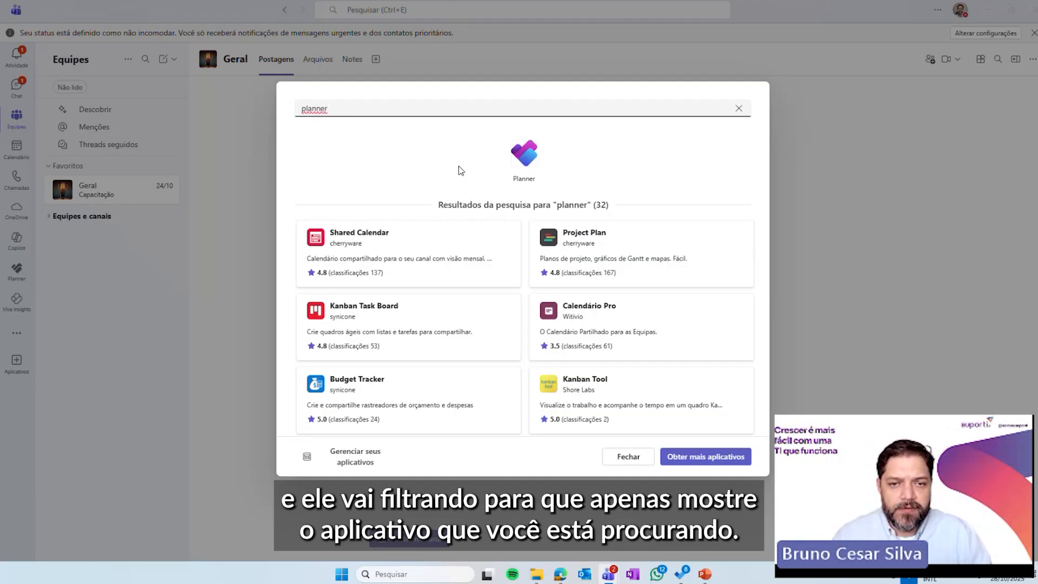
{"action": "left_click", "coordinate": [532, 162]}
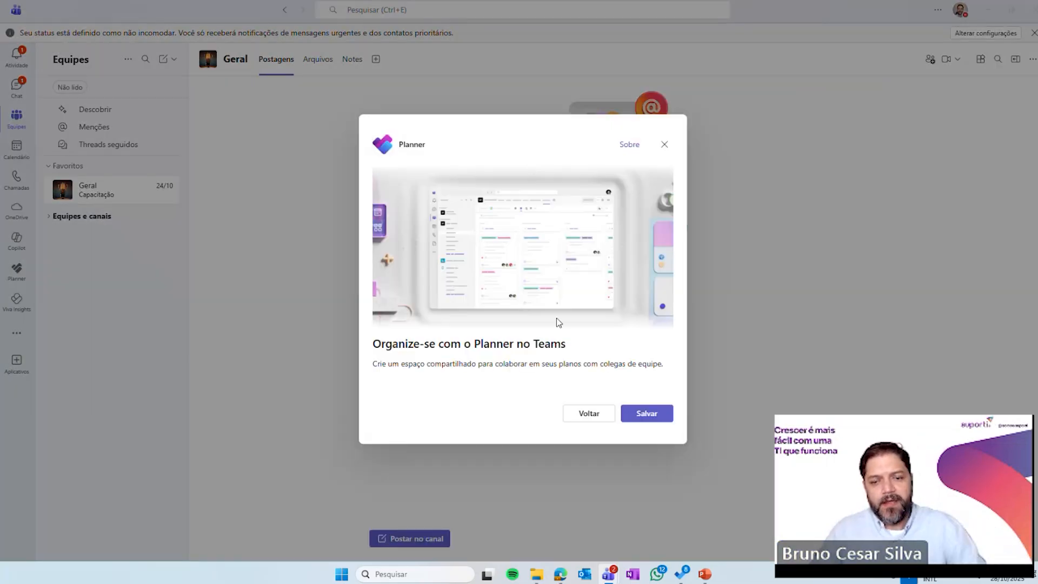
{"action": "left_click", "coordinate": [647, 413]}
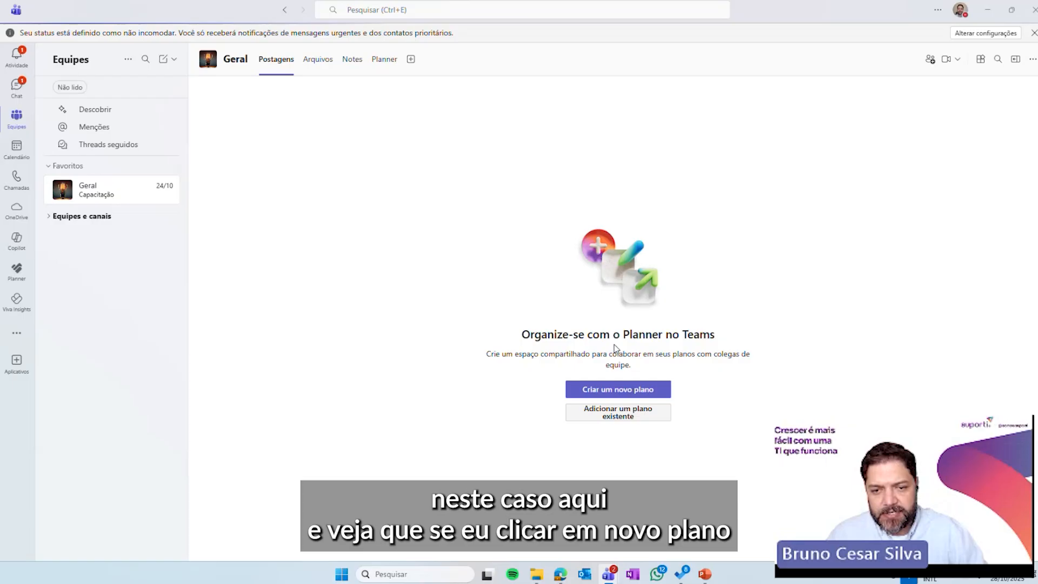
Step: Try to add the team's existing plan Treinamento Planner to the Geral channel
{"action": "left_click", "coordinate": [613, 392]}
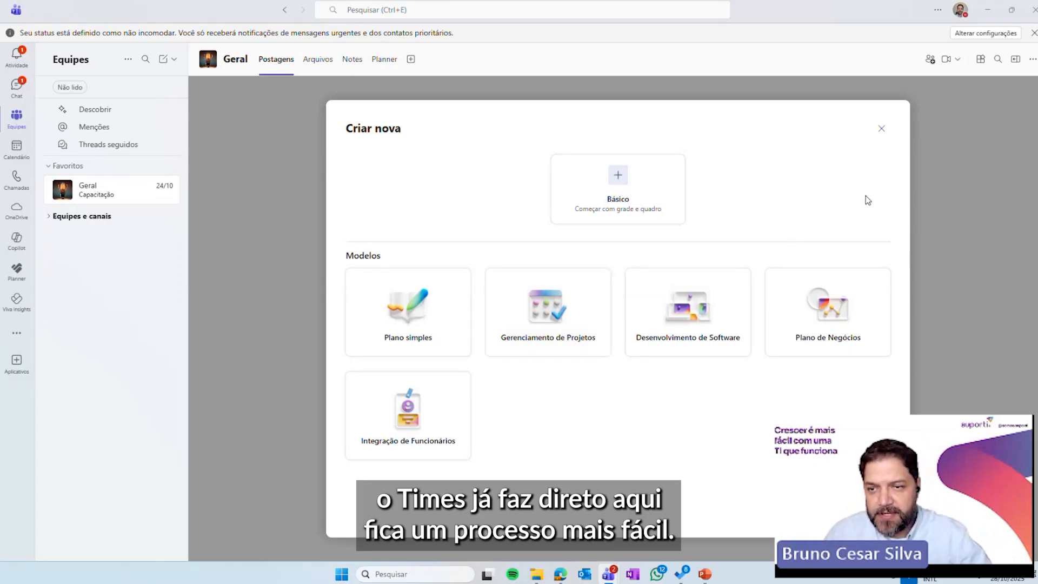
{"action": "left_click", "coordinate": [880, 129]}
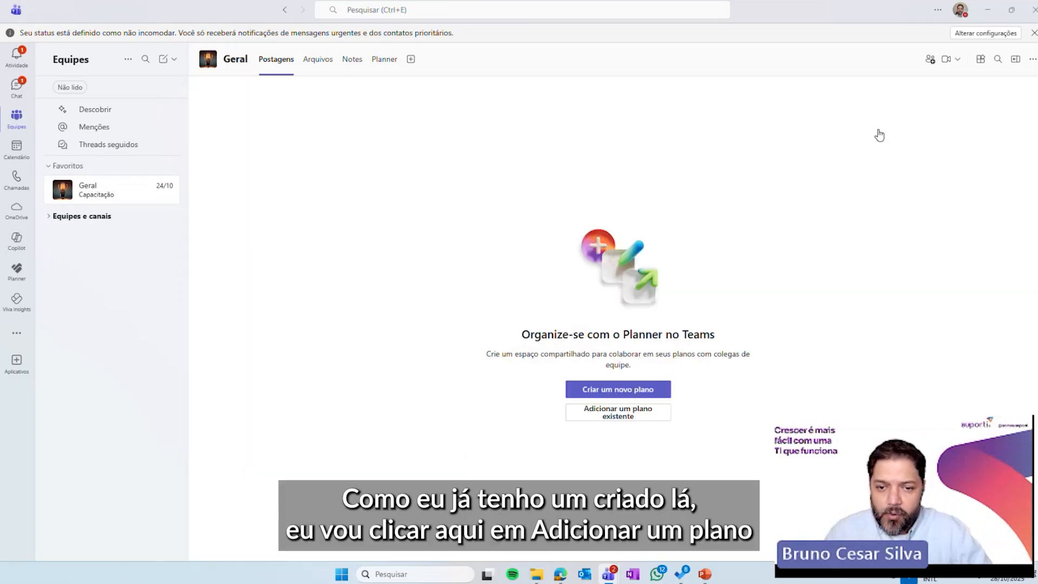
{"action": "left_click", "coordinate": [620, 417]}
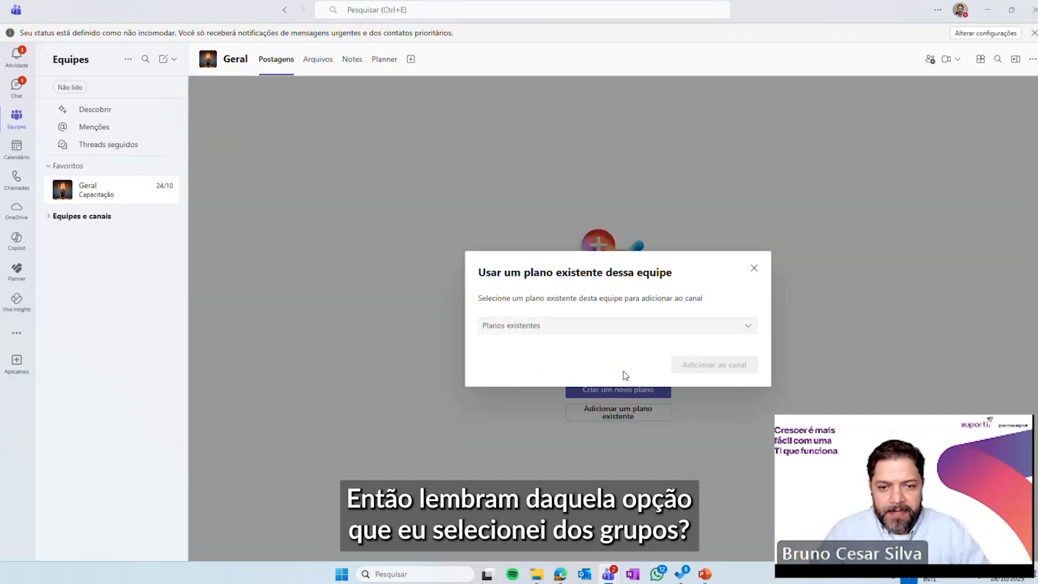
{"action": "left_click", "coordinate": [638, 331]}
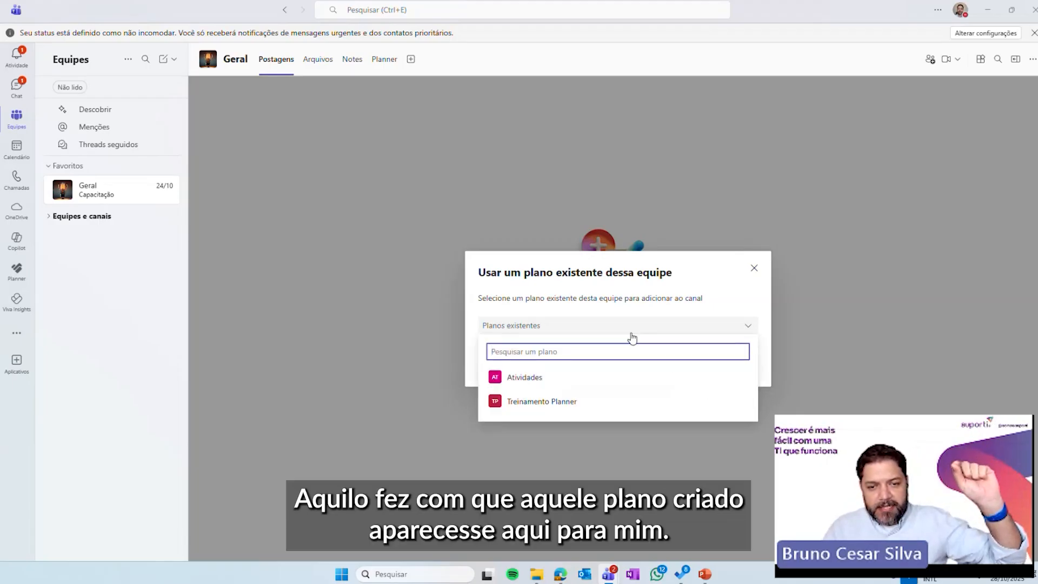
{"action": "left_click", "coordinate": [532, 407]}
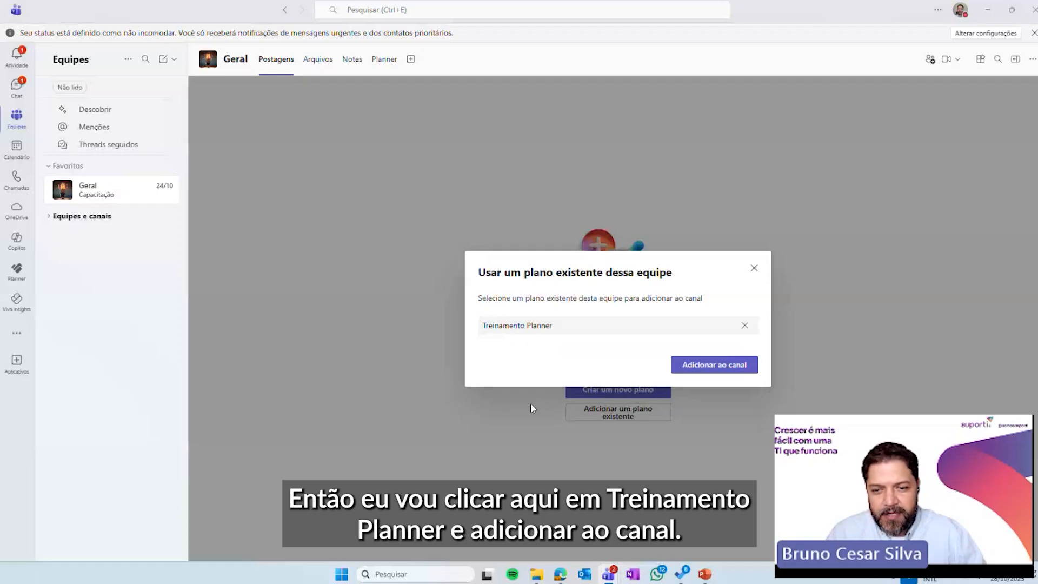
{"action": "left_click", "coordinate": [690, 368]}
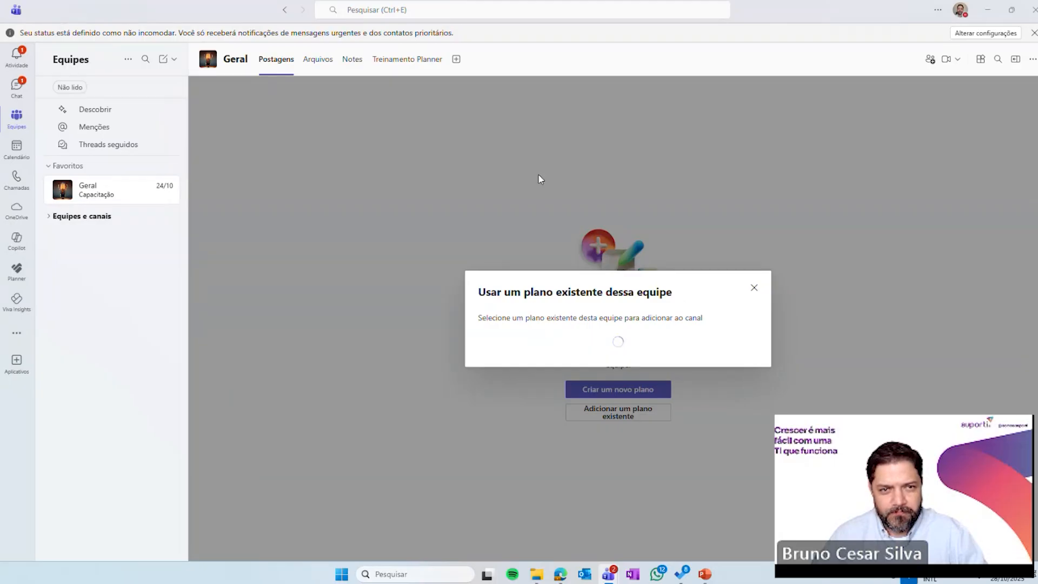
{"action": "left_click", "coordinate": [415, 65]}
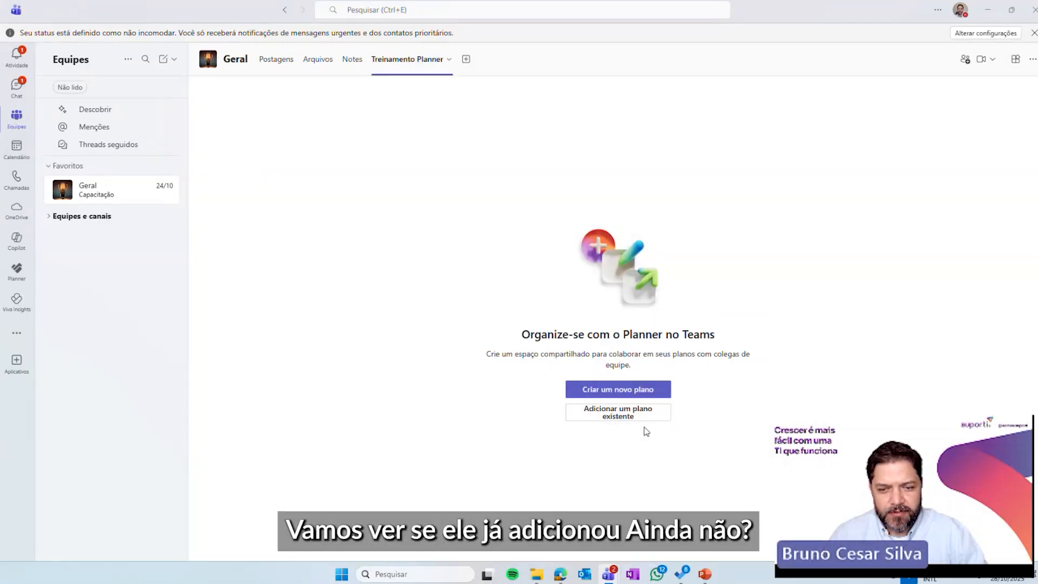
Step: Add the existing plan Treinamento Planner to the Geral channel again through its still empty Planner page
{"action": "left_click", "coordinate": [608, 409]}
{"action": "left_click", "coordinate": [574, 326]}
{"action": "left_click", "coordinate": [549, 398]}
{"action": "left_click", "coordinate": [741, 364]}
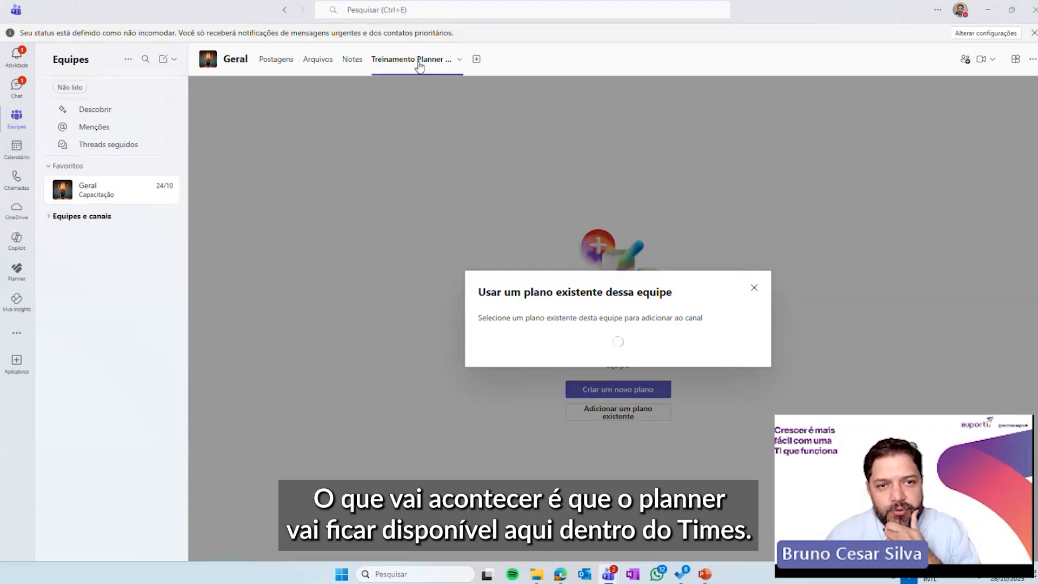
Step: Add the Planner app to the Geral channel as another tab and save it
{"action": "left_click", "coordinate": [479, 64]}
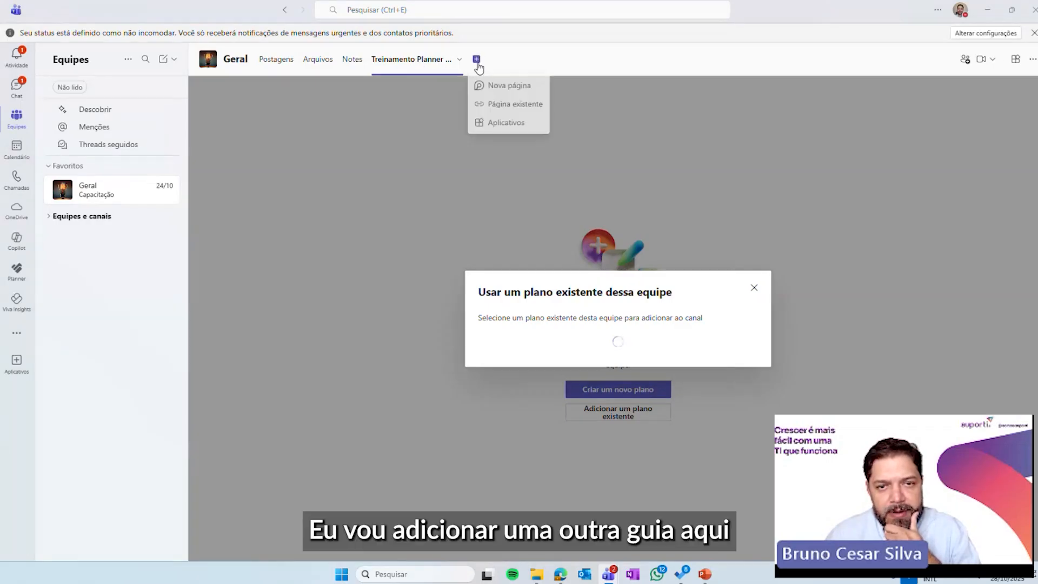
{"action": "left_click", "coordinate": [506, 124]}
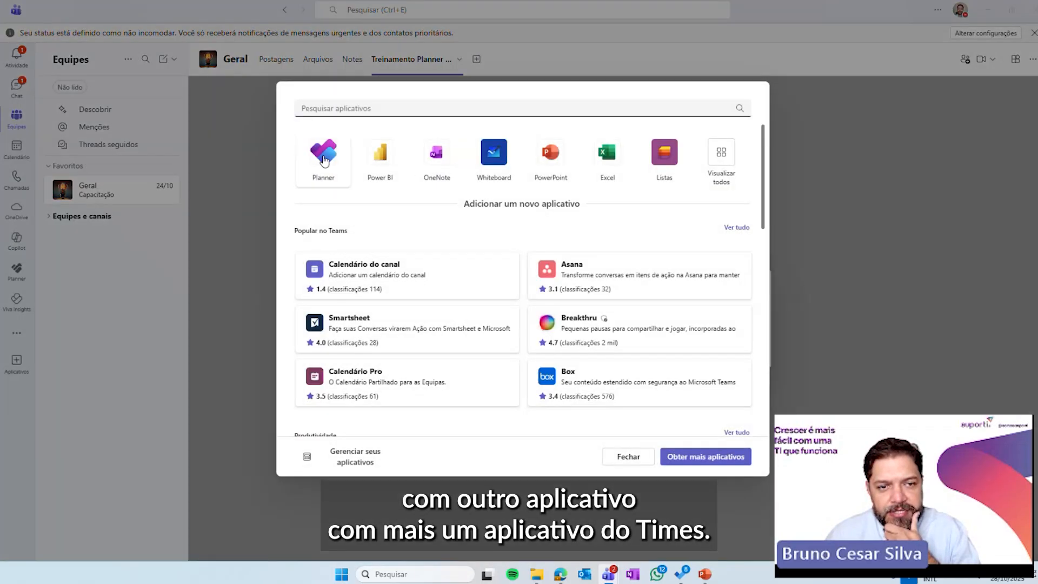
{"action": "left_click", "coordinate": [320, 158]}
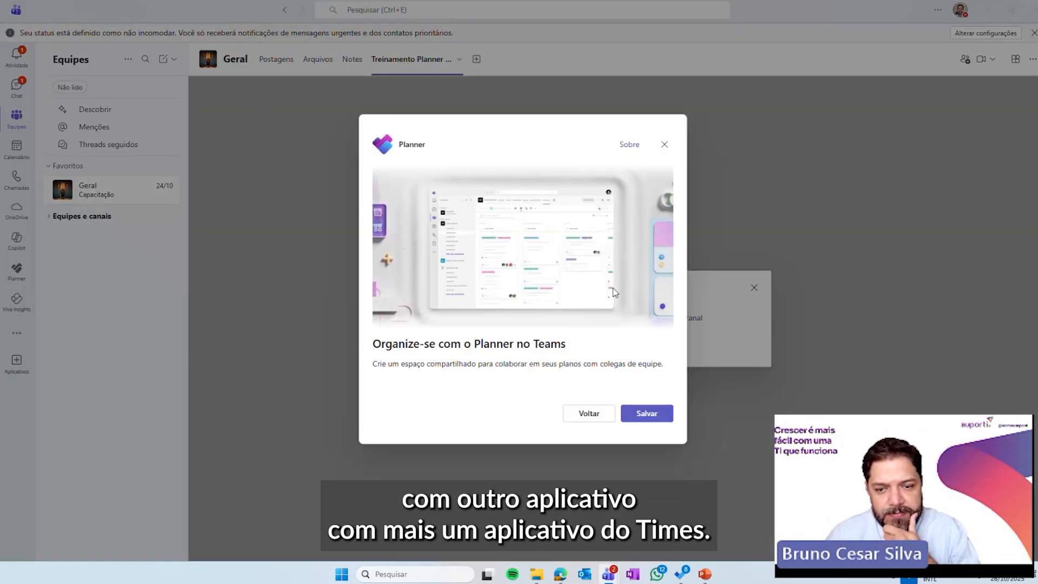
{"action": "left_click", "coordinate": [654, 422]}
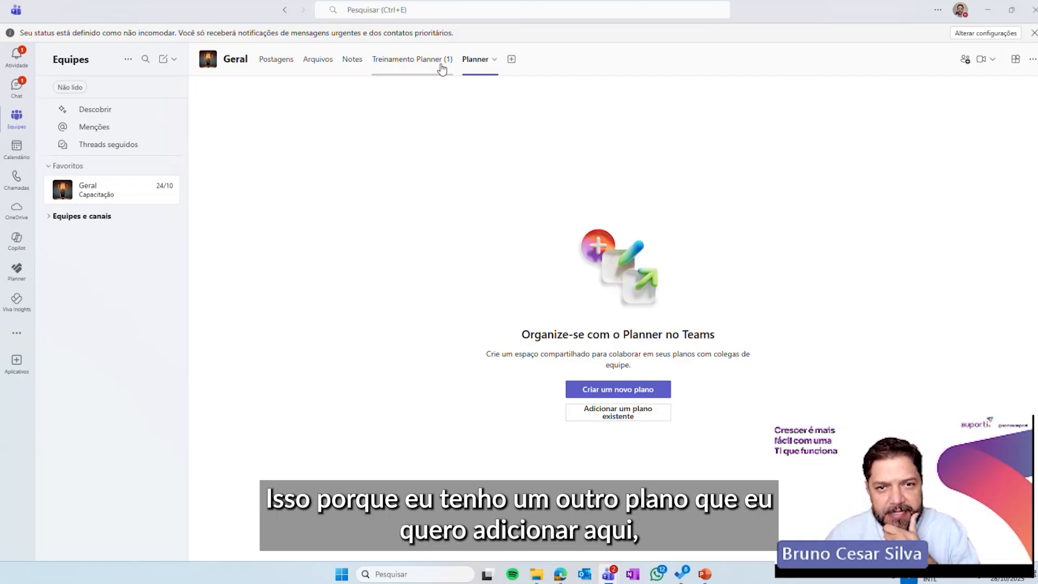
Step: Link the existing plan Atividades to the new Planner tab and return to the Treinamento Planner board
{"action": "left_click", "coordinate": [608, 413]}
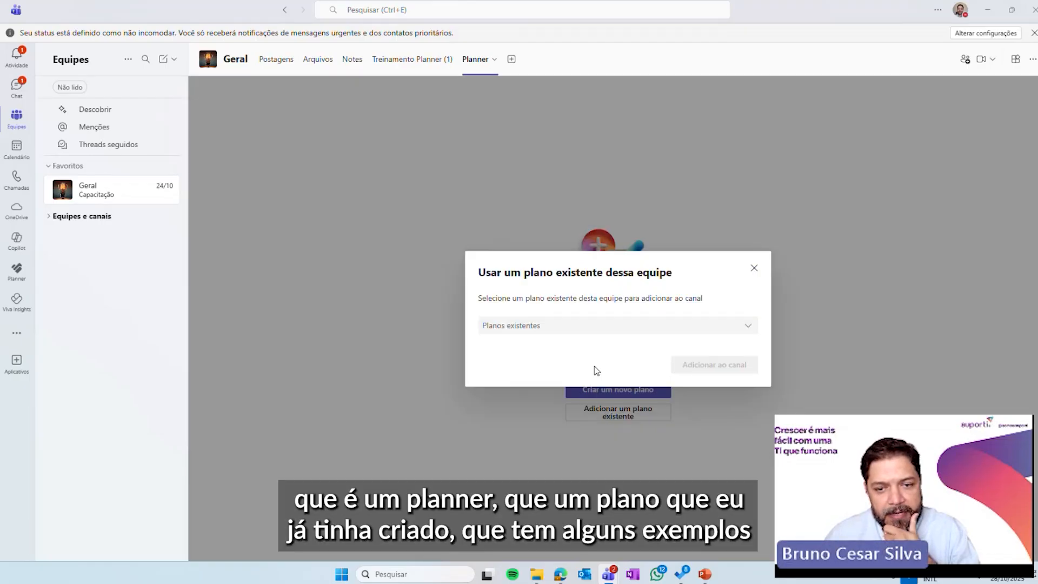
{"action": "left_click", "coordinate": [584, 331]}
{"action": "left_click", "coordinate": [549, 379]}
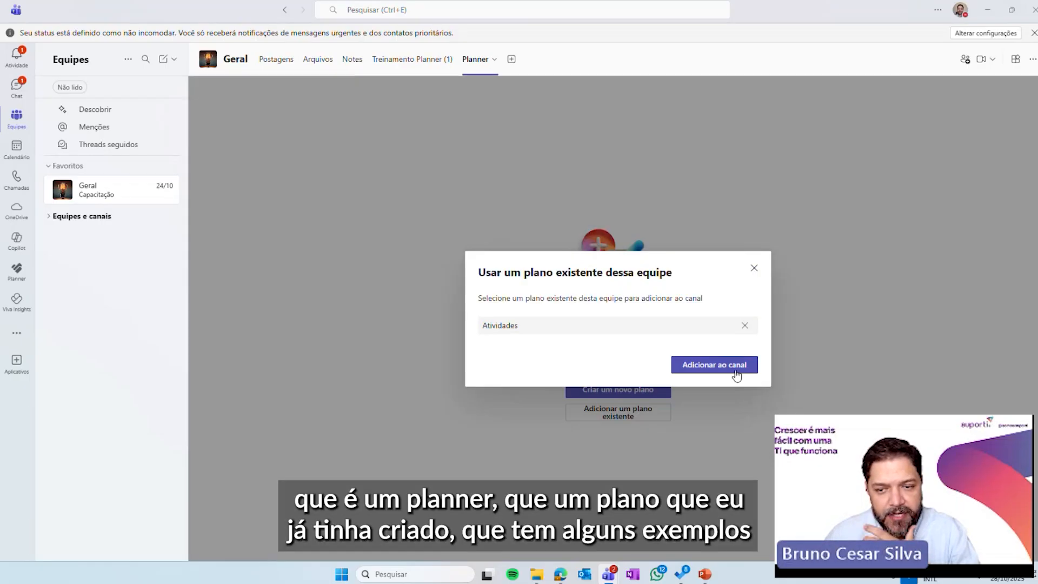
{"action": "left_click", "coordinate": [729, 367]}
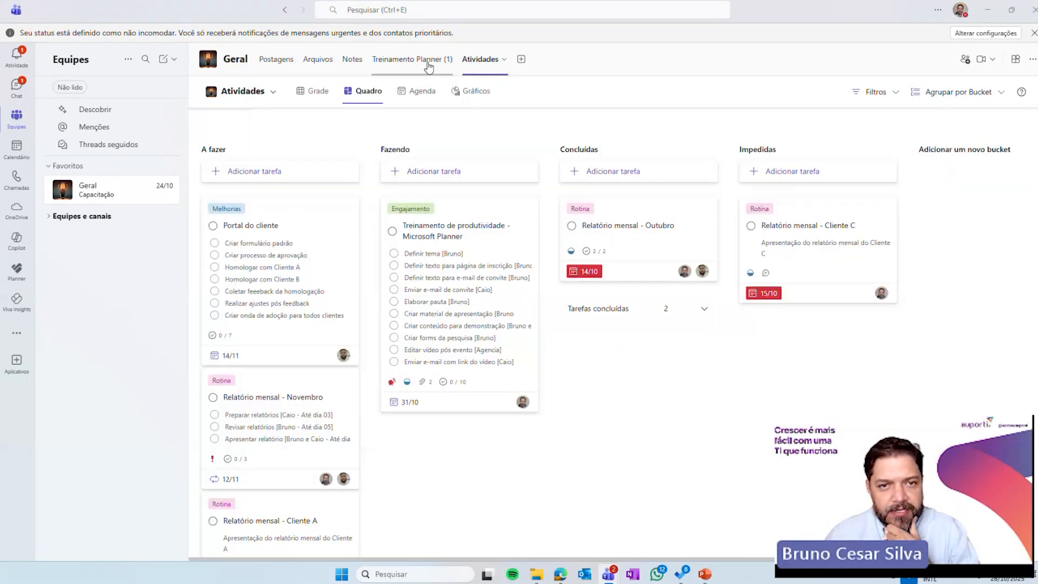
{"action": "left_click", "coordinate": [411, 59]}
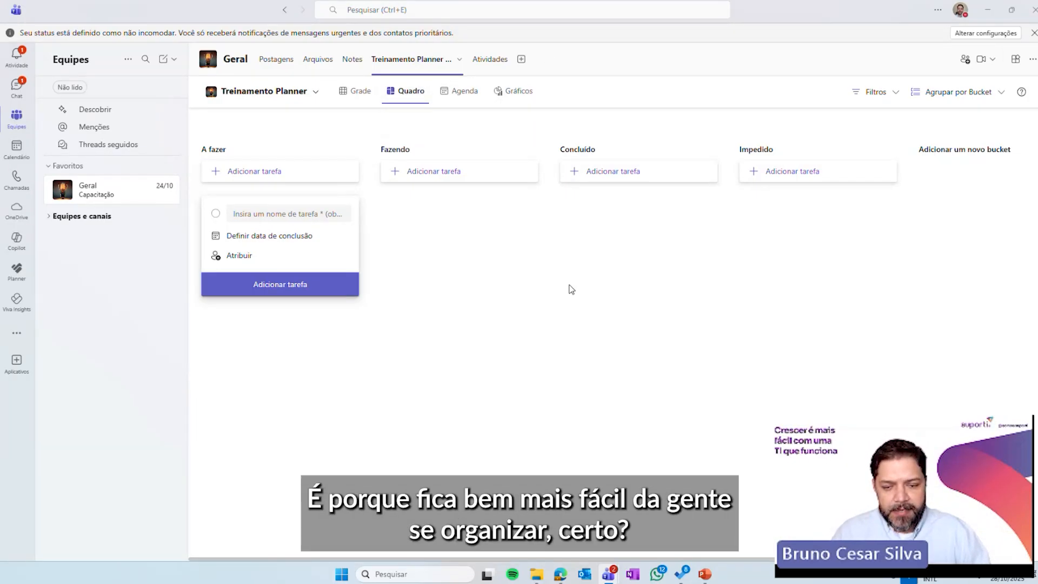
Step: Switch to PowerPoint and present the slideshow from the "O que veremos" slide
{"action": "left_click", "coordinate": [705, 574]}
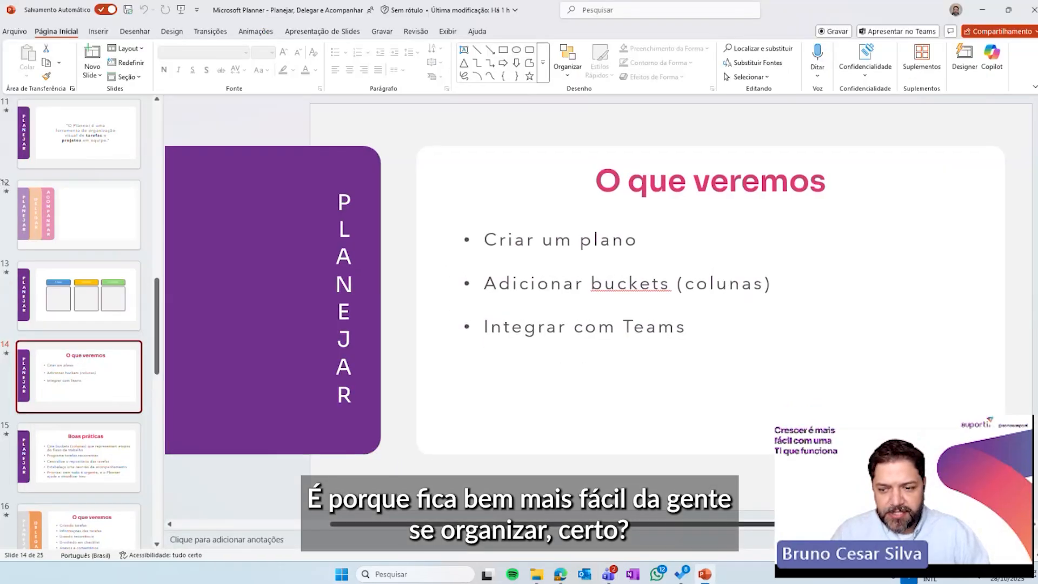
{"action": "key", "text": "shift+F5"}
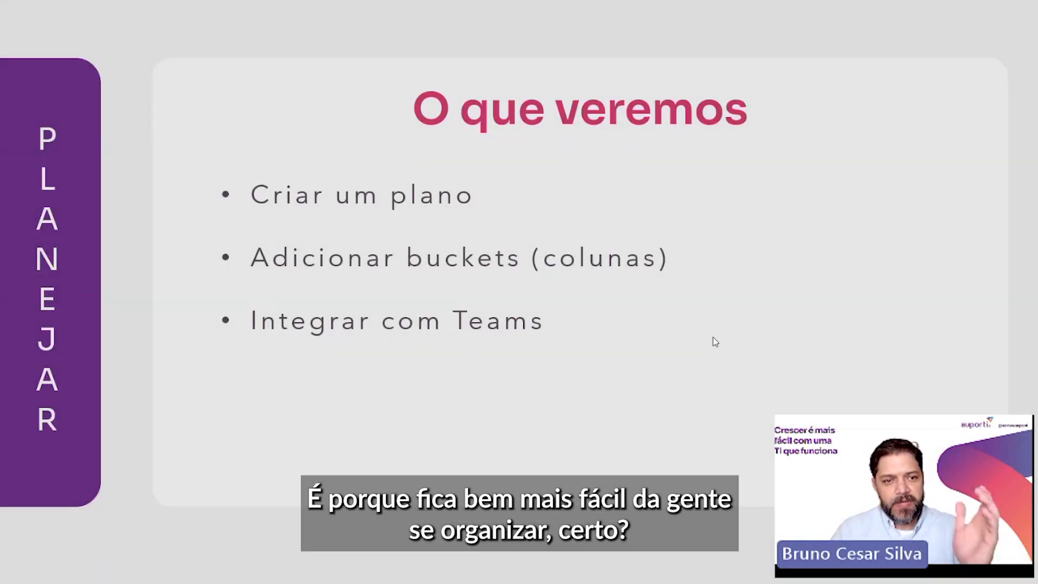
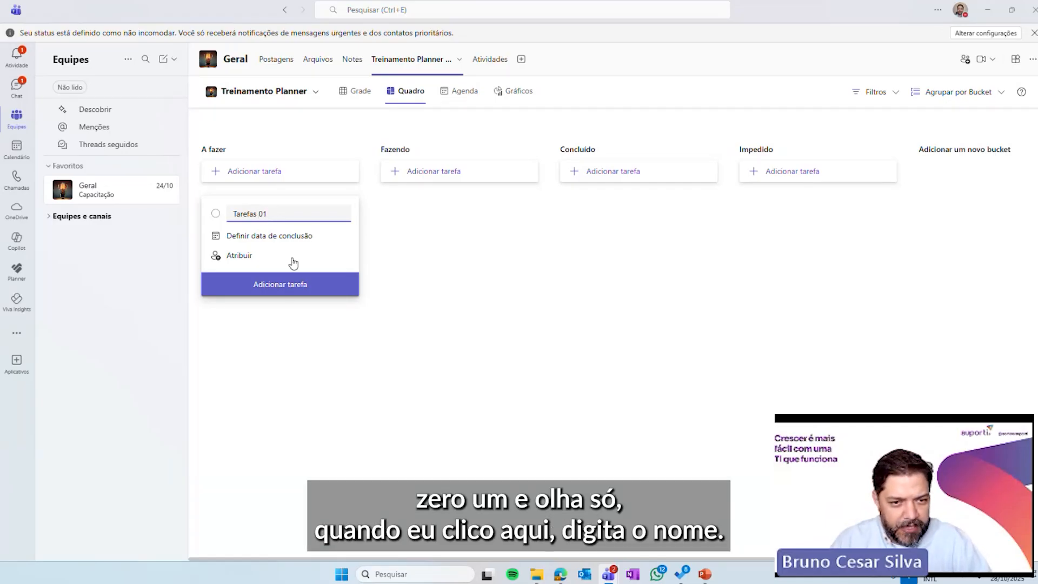
Step: Add the task "Tarefas 01" to the A fazer bucket and open its details
{"action": "left_click", "coordinate": [295, 285]}
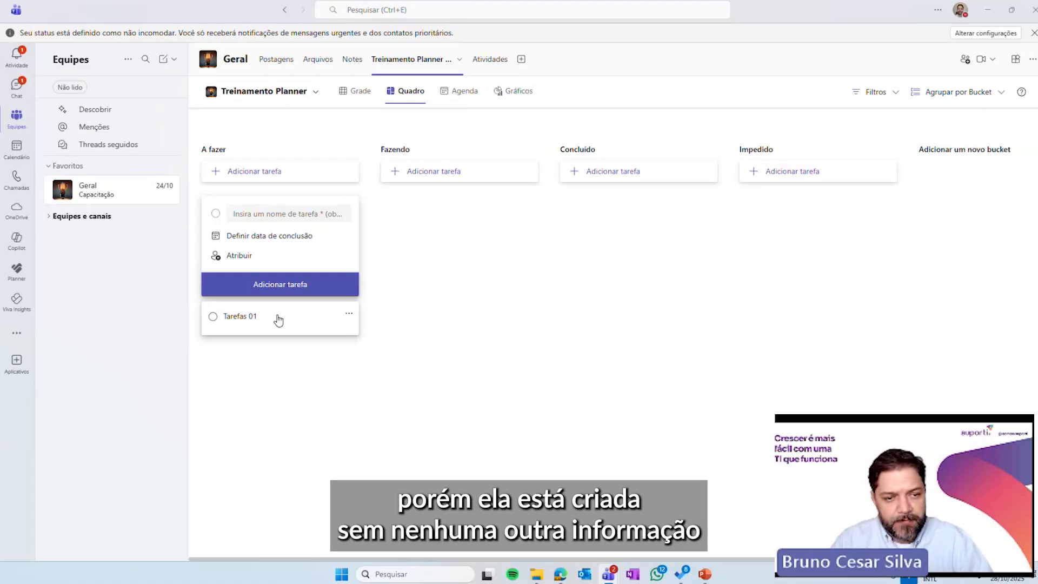
{"action": "left_click", "coordinate": [278, 316]}
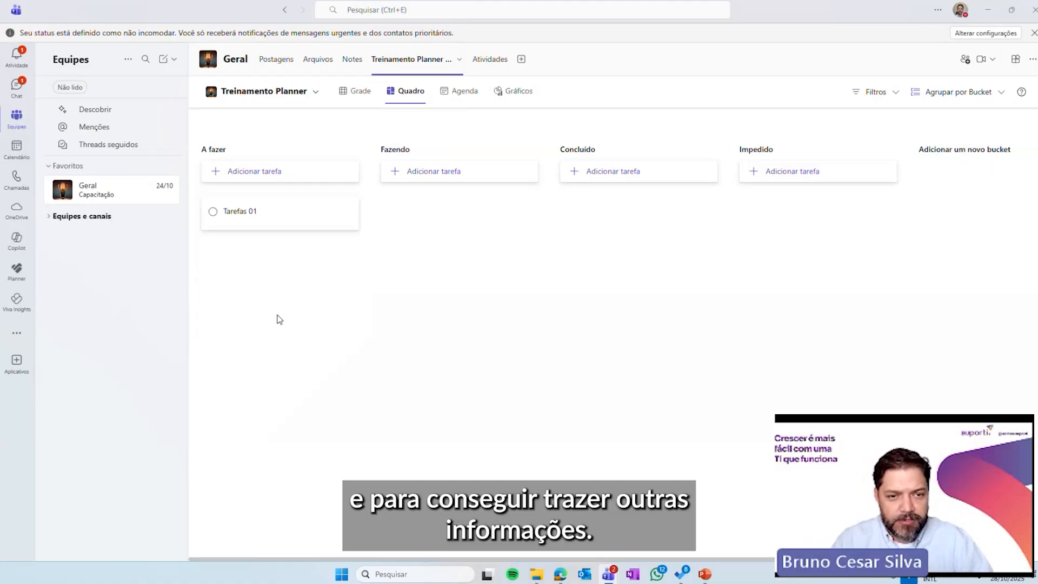
{"action": "left_click", "coordinate": [261, 216]}
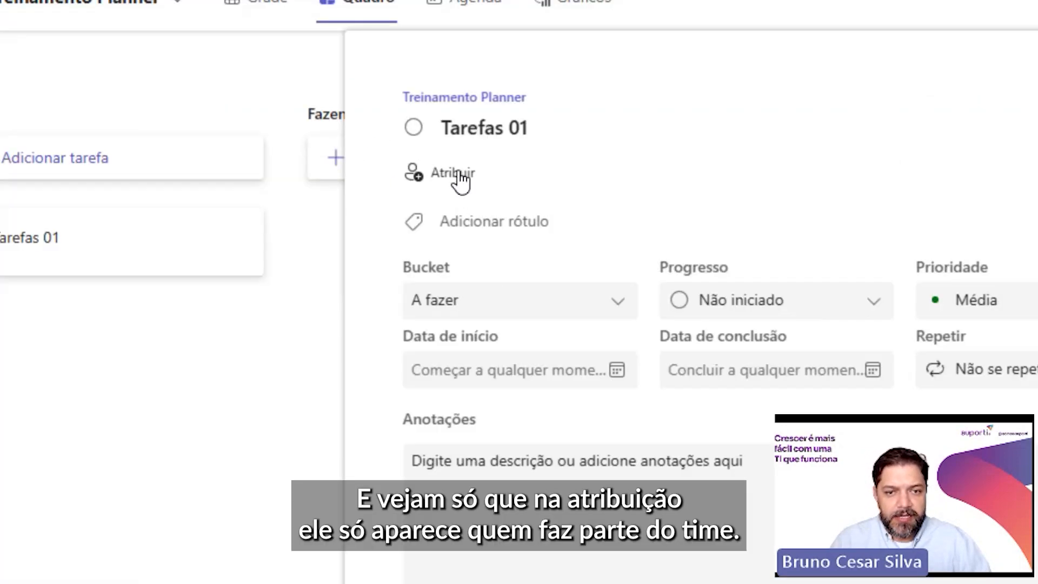
Step: Examine the assignee suggestions and the bucket, progress and priority options of the task Tarefas 01
{"action": "left_click", "coordinate": [461, 180]}
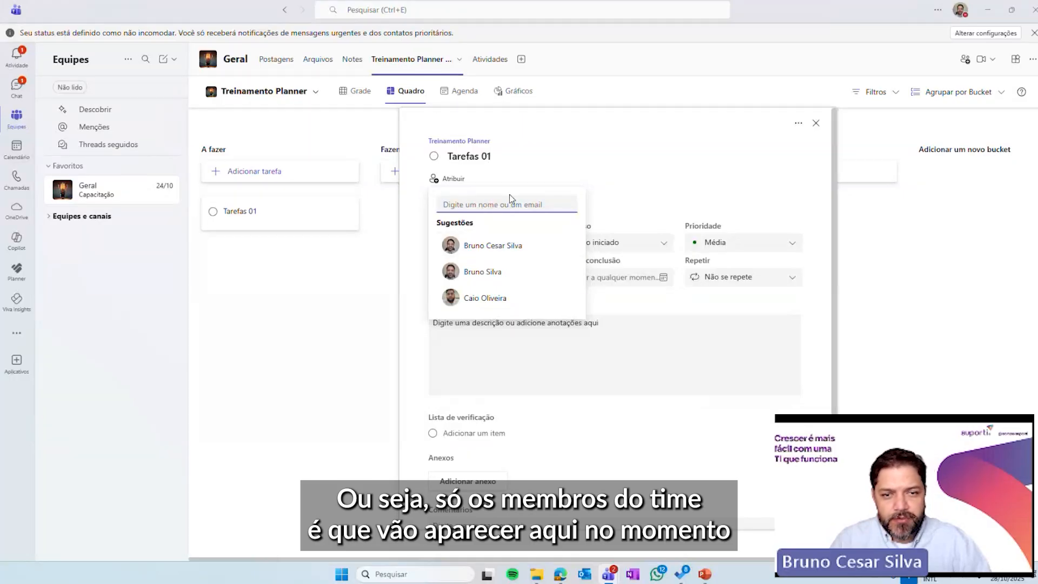
{"action": "left_click", "coordinate": [563, 164]}
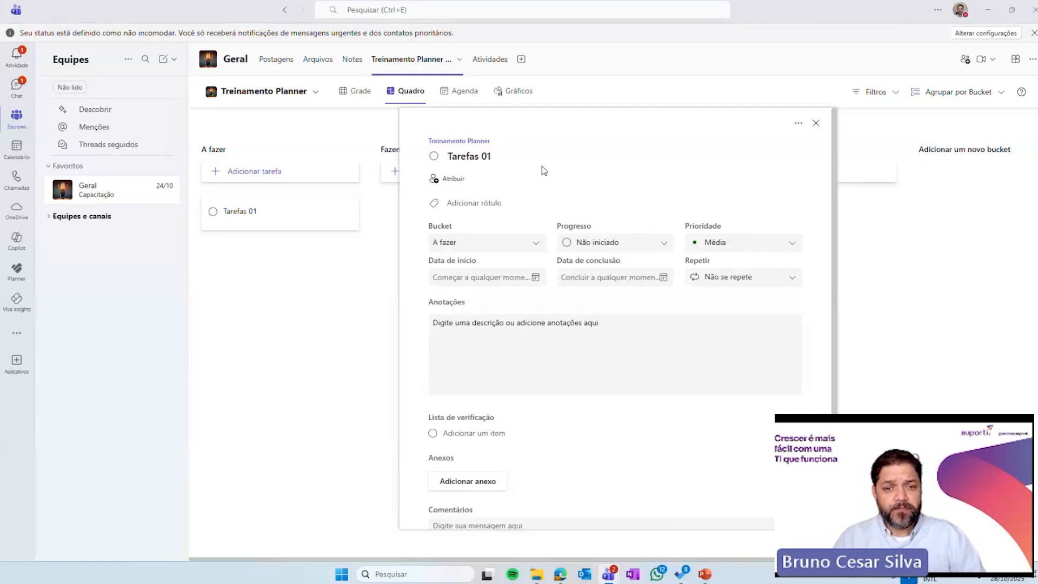
{"action": "left_click", "coordinate": [498, 250]}
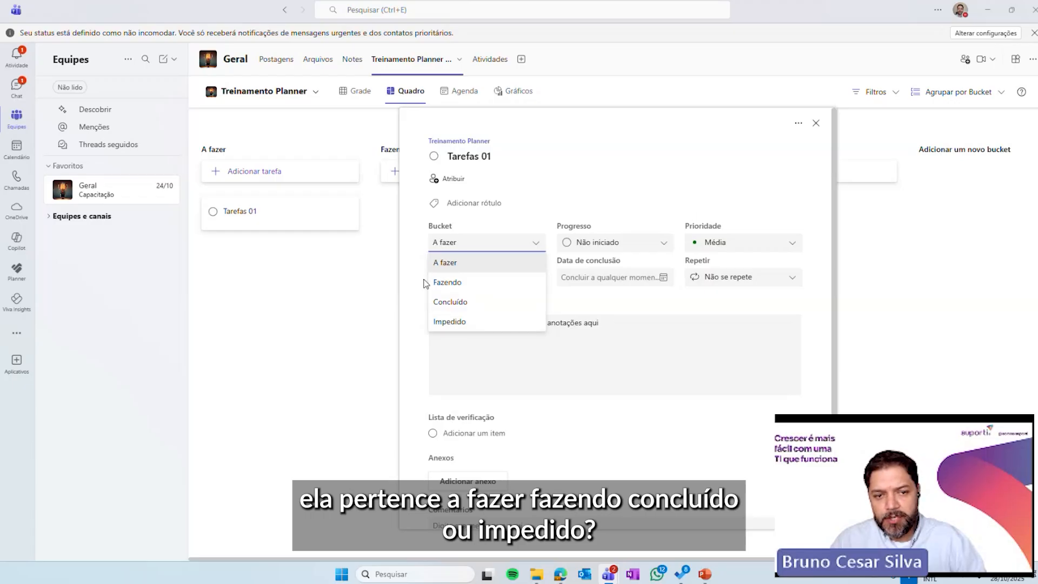
{"action": "left_click", "coordinate": [608, 242]}
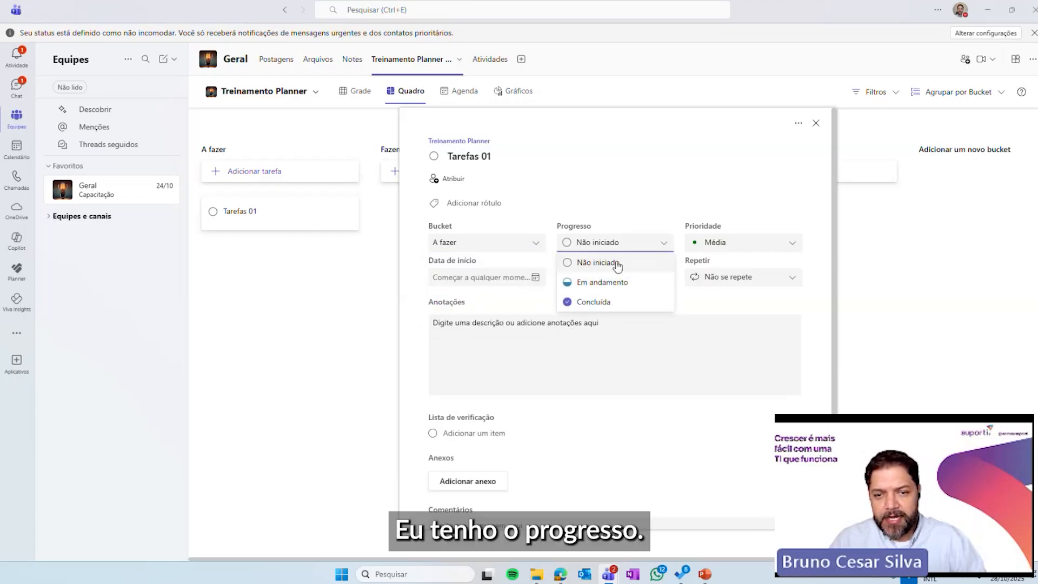
{"action": "left_click", "coordinate": [749, 230]}
{"action": "left_click", "coordinate": [748, 246]}
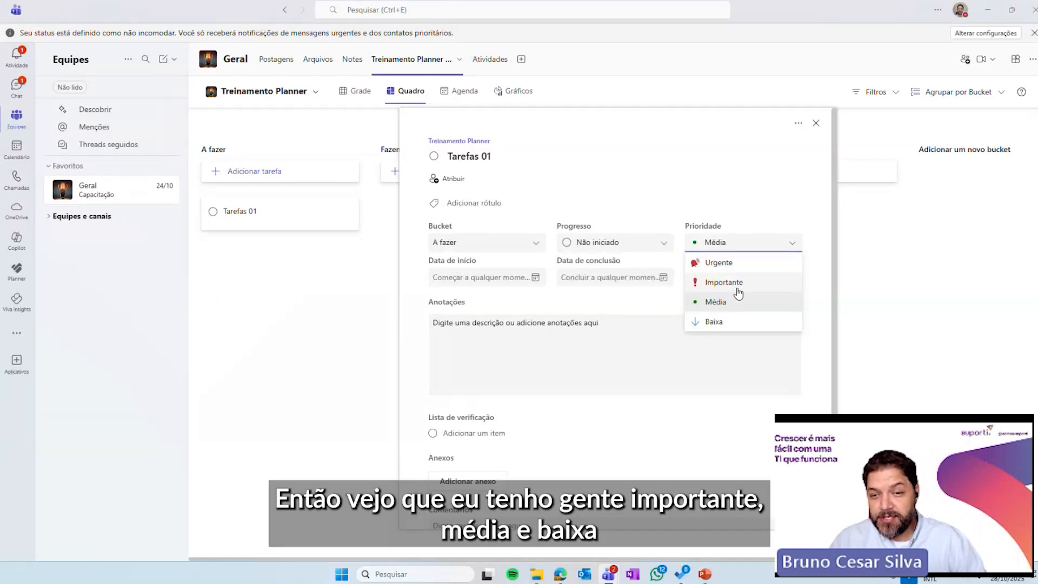
{"action": "left_click", "coordinate": [822, 279]}
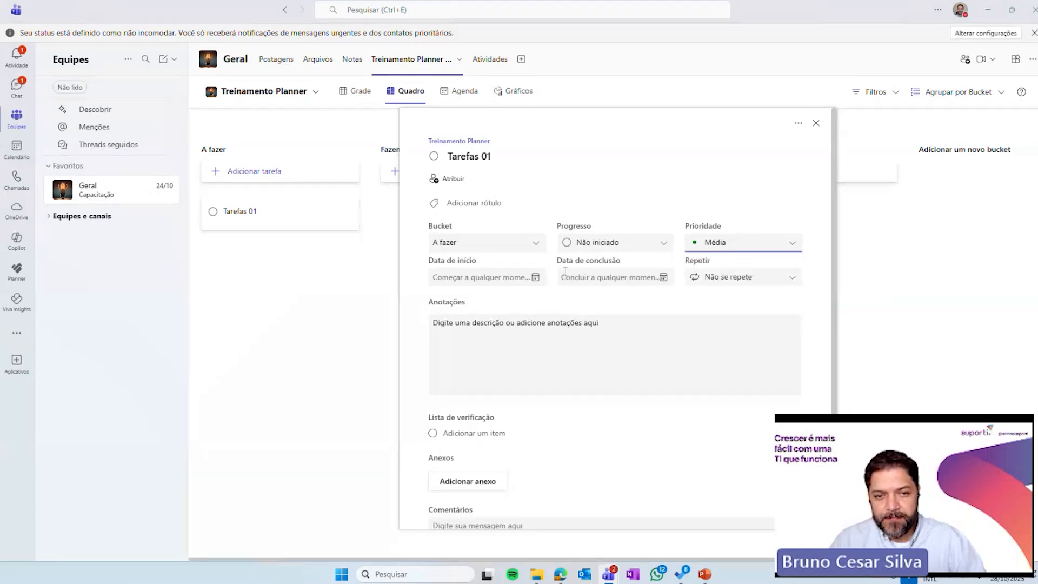
Step: Examine the start date, due date, repeat and notes fields of the task Tarefas 01
{"action": "left_click", "coordinate": [536, 277]}
{"action": "left_click", "coordinate": [535, 277]}
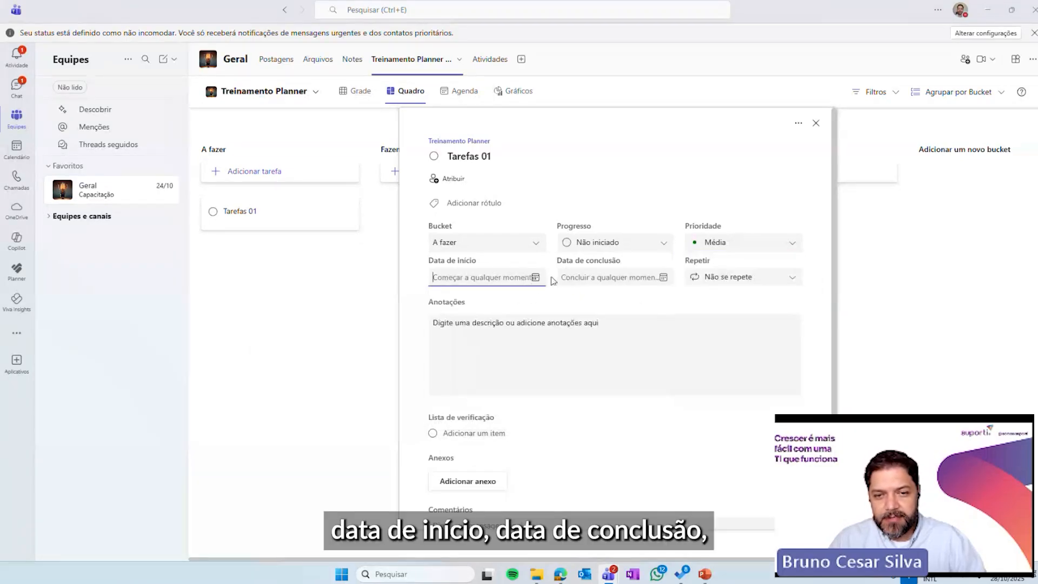
{"action": "left_click", "coordinate": [661, 277]}
{"action": "left_click", "coordinate": [661, 278]}
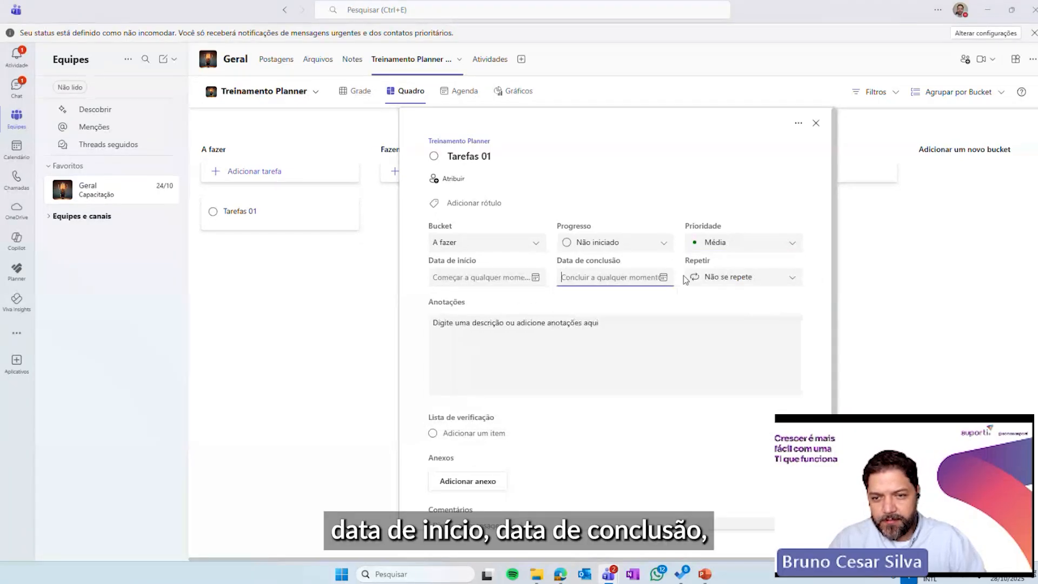
{"action": "left_click", "coordinate": [793, 277]}
{"action": "left_click", "coordinate": [767, 294]}
{"action": "left_click", "coordinate": [562, 331]}
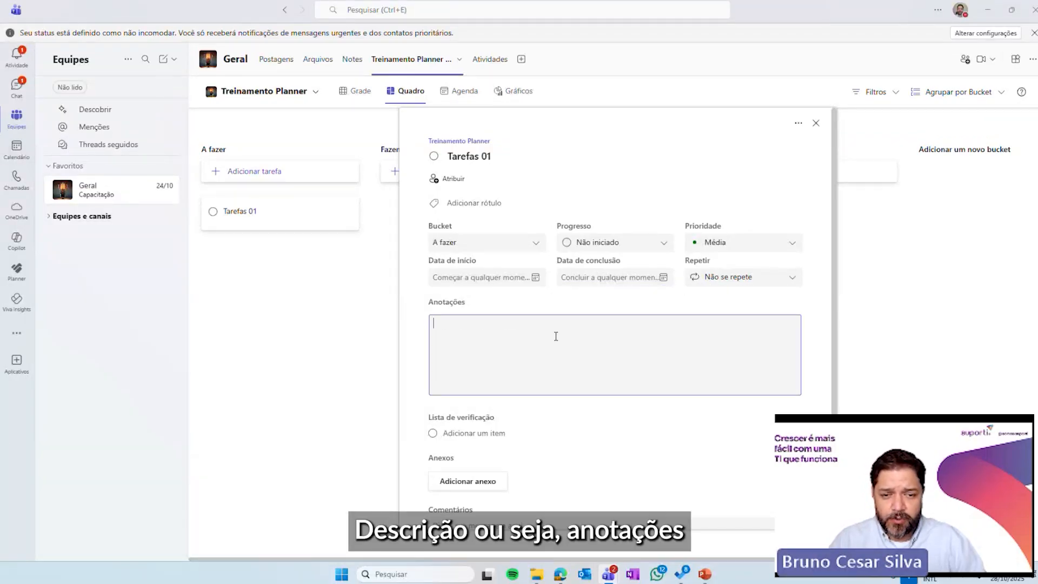
Step: Add the checklist items "Item 01" and "Item 02" to the task Tarefas 01
{"action": "scroll", "coordinate": [556, 336], "scroll_direction": "down", "scroll_amount": 3}
{"action": "scroll", "coordinate": [555, 301], "scroll_direction": "up", "scroll_amount": 1}
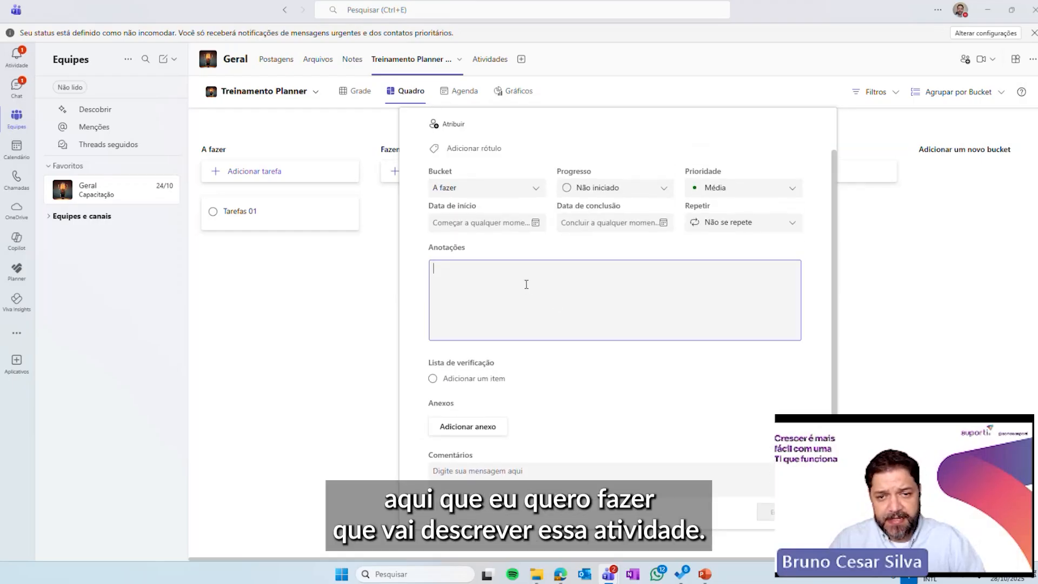
{"action": "scroll", "coordinate": [529, 286], "scroll_direction": "down", "scroll_amount": 2}
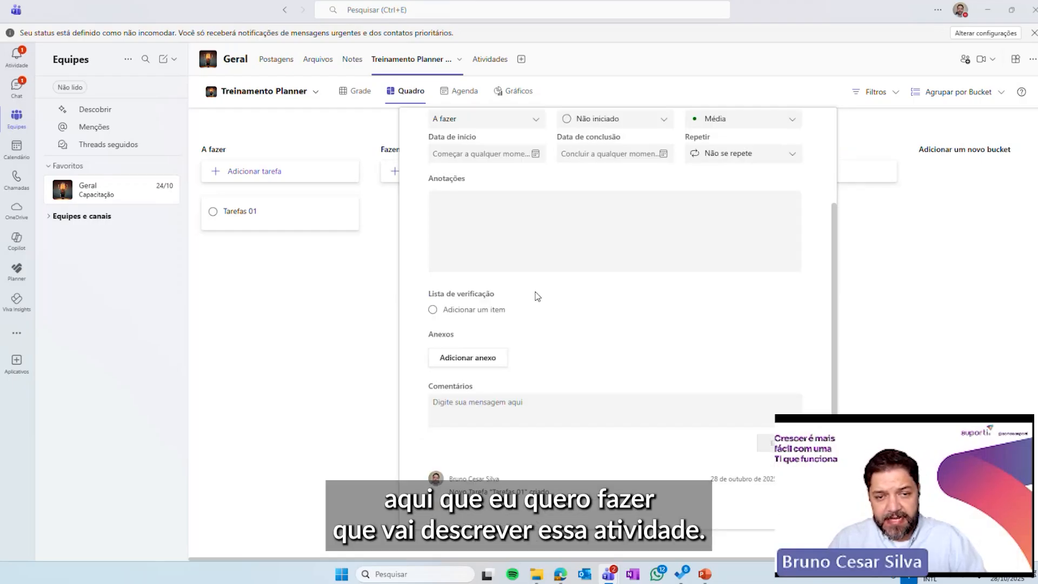
{"action": "left_click", "coordinate": [469, 311]}
{"action": "type", "text": "Item"}
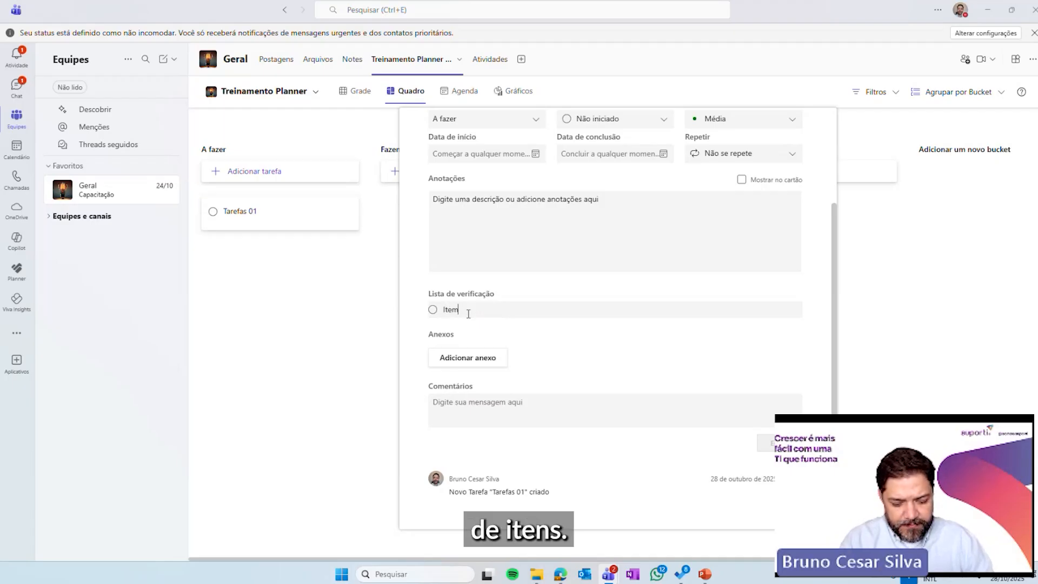
{"action": "type", "text": " 01"}
{"action": "key", "text": "Return"}
{"action": "type", "text": "Item 0"}
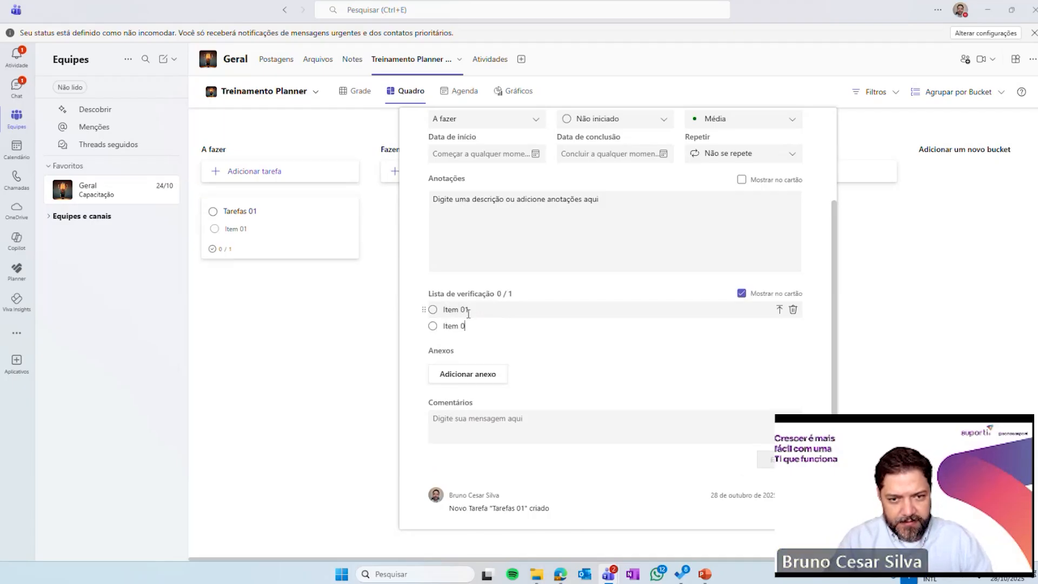
{"action": "type", "text": "2"}
{"action": "key", "text": "Return"}
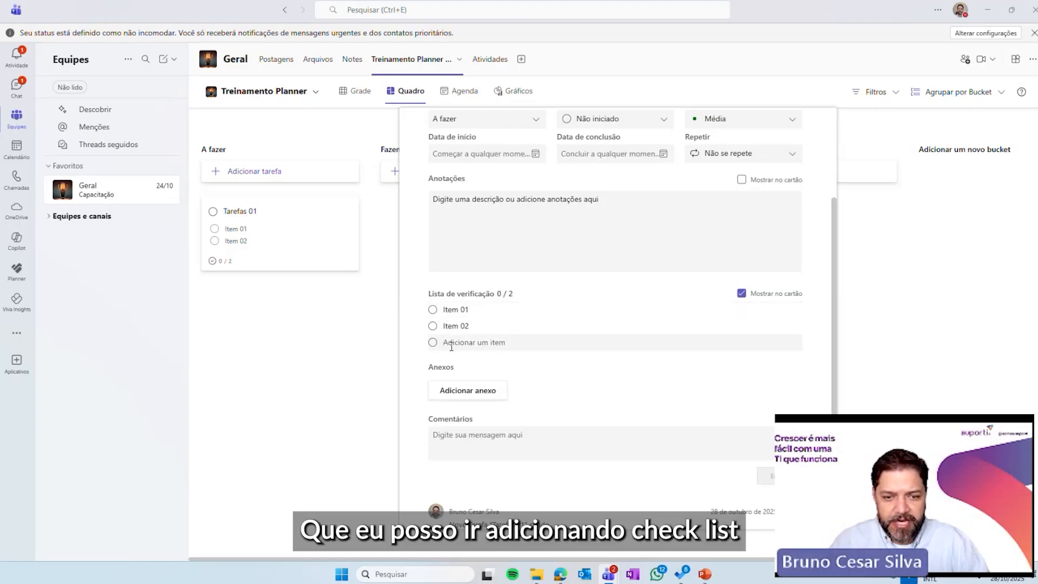
Step: Examine the attachment sources, the computer file picker and the comments field of the task Tarefas 01
{"action": "left_click", "coordinate": [466, 390]}
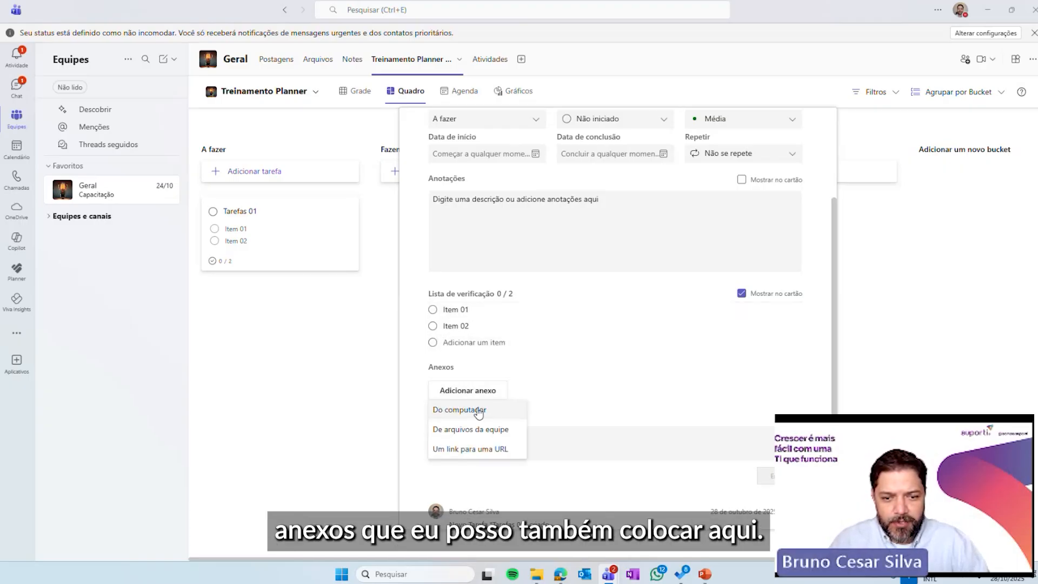
{"action": "left_click", "coordinate": [477, 411]}
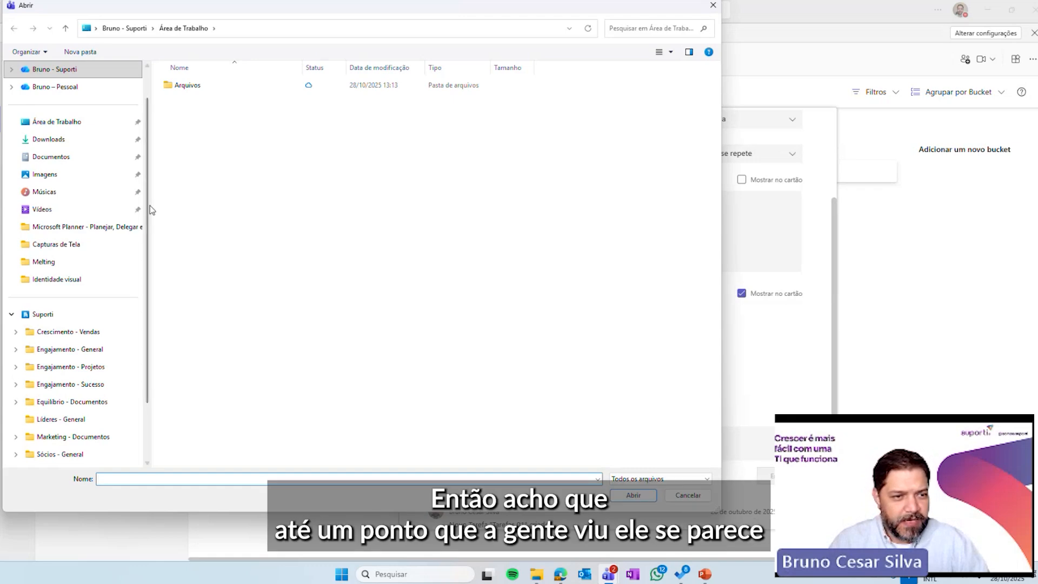
{"action": "left_click", "coordinate": [713, 5]}
{"action": "scroll", "coordinate": [559, 345], "scroll_direction": "up", "scroll_amount": 2}
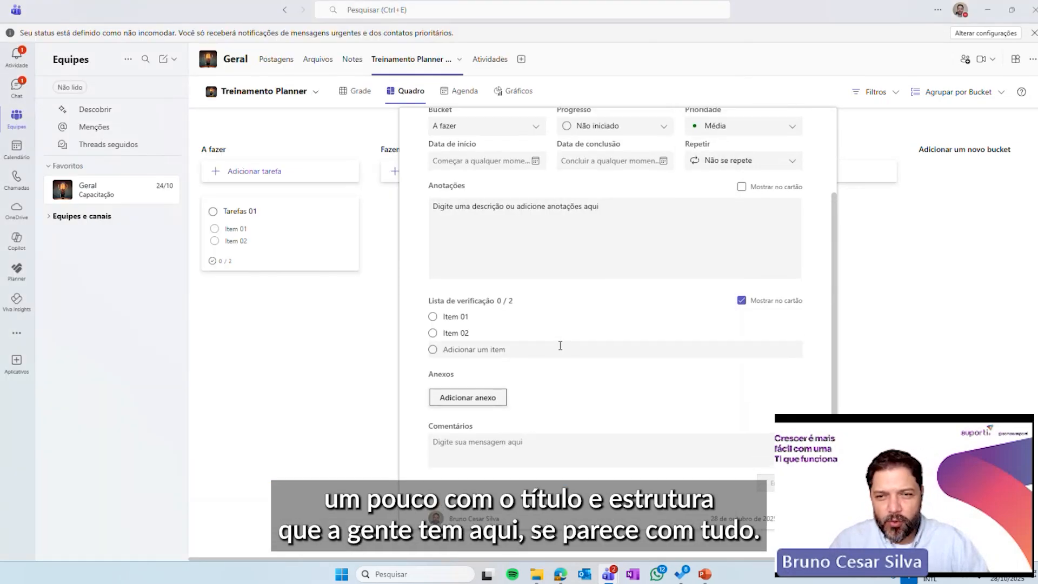
{"action": "scroll", "coordinate": [560, 400], "scroll_direction": "down", "scroll_amount": 2}
{"action": "scroll", "coordinate": [562, 401], "scroll_direction": "down", "scroll_amount": 1}
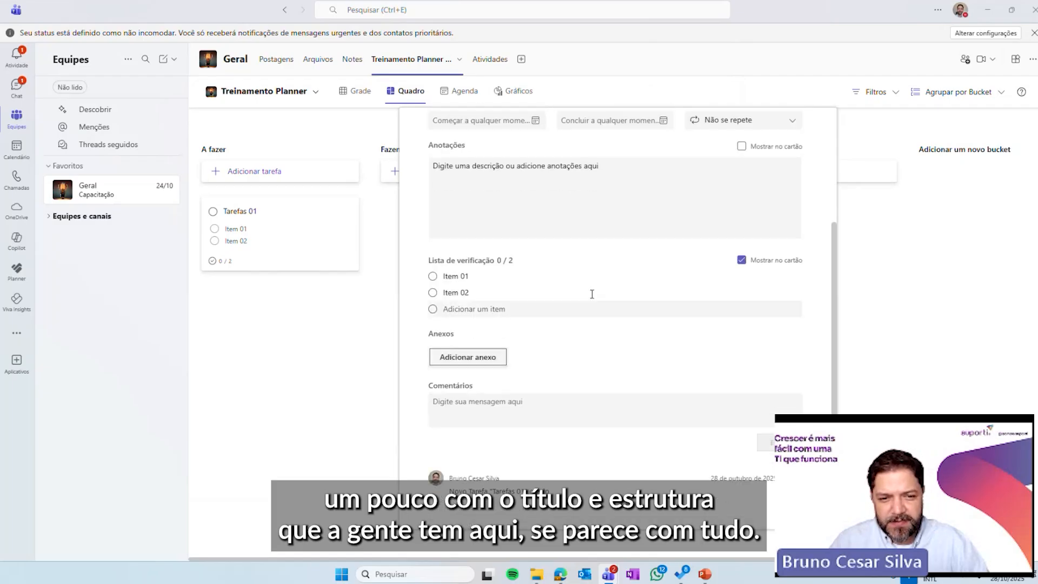
{"action": "left_click", "coordinate": [513, 407]}
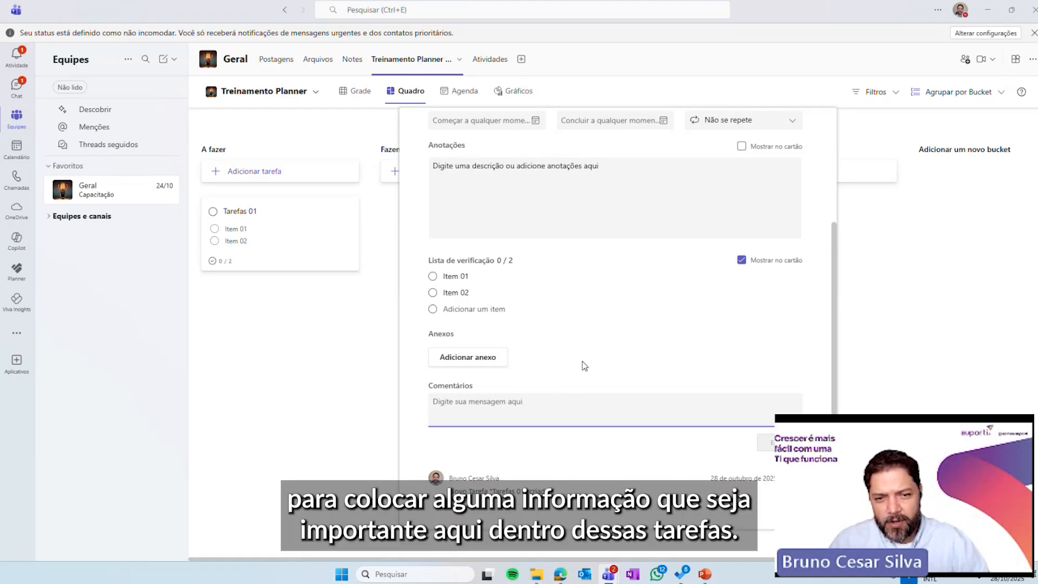
{"action": "scroll", "coordinate": [585, 393], "scroll_direction": "up", "scroll_amount": 3}
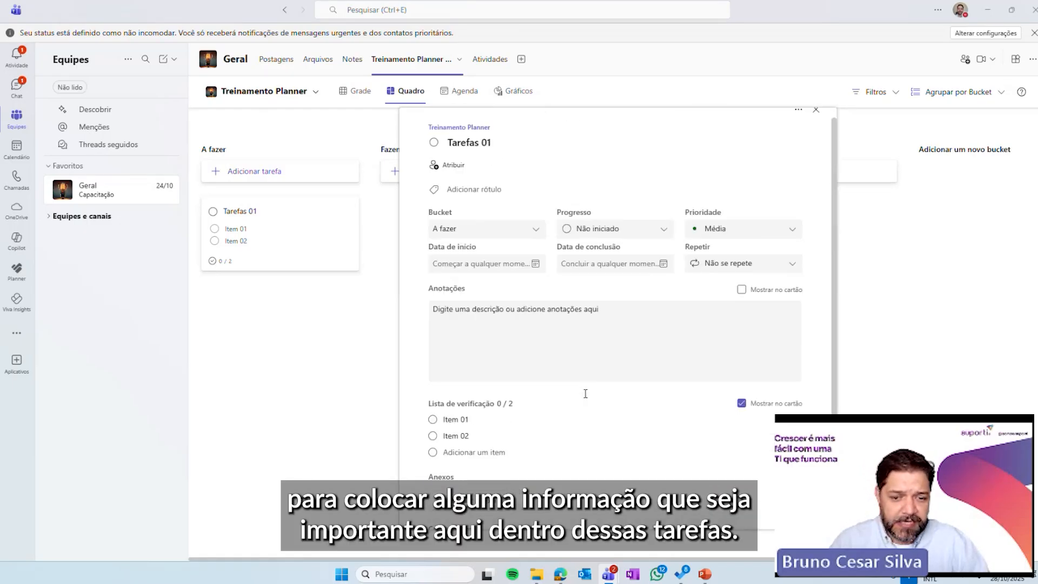
{"action": "scroll", "coordinate": [585, 393], "scroll_direction": "down", "scroll_amount": 3}
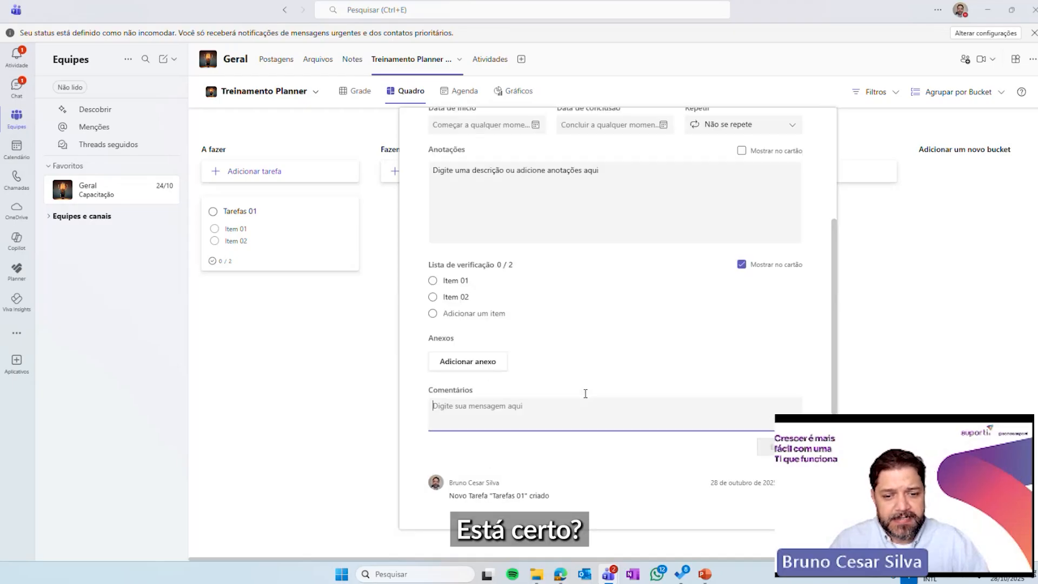
{"action": "scroll", "coordinate": [585, 393], "scroll_direction": "up", "scroll_amount": 3}
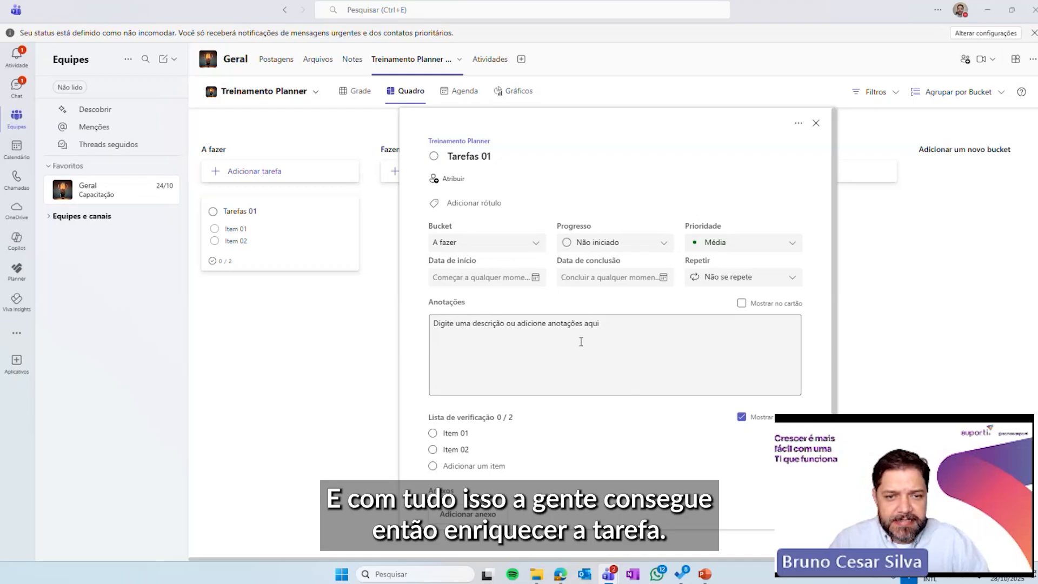
Step: Assign the task Tarefas 01 to the second suggested team member
{"action": "left_click", "coordinate": [453, 184]}
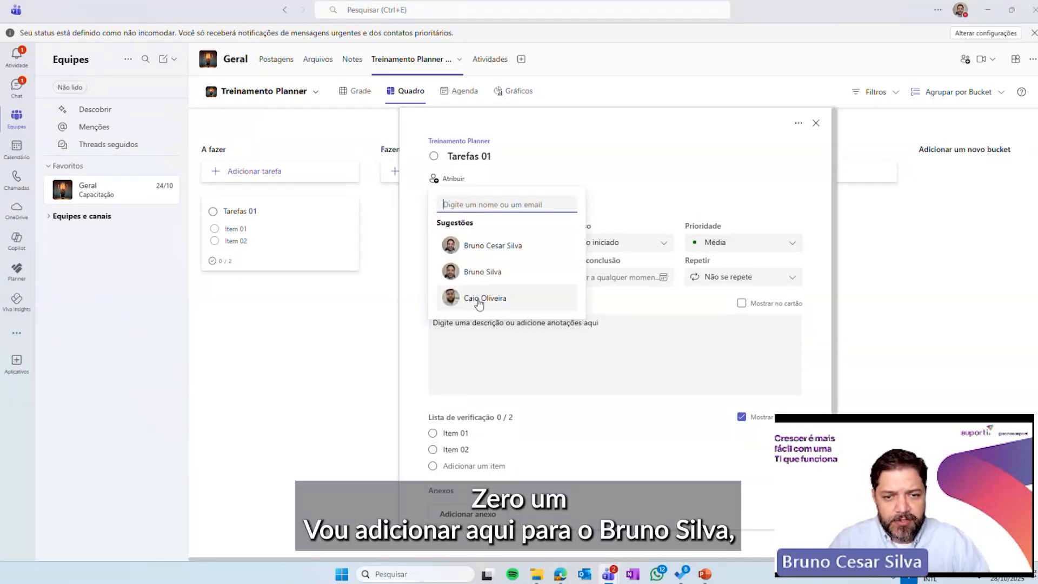
{"action": "left_click", "coordinate": [490, 274]}
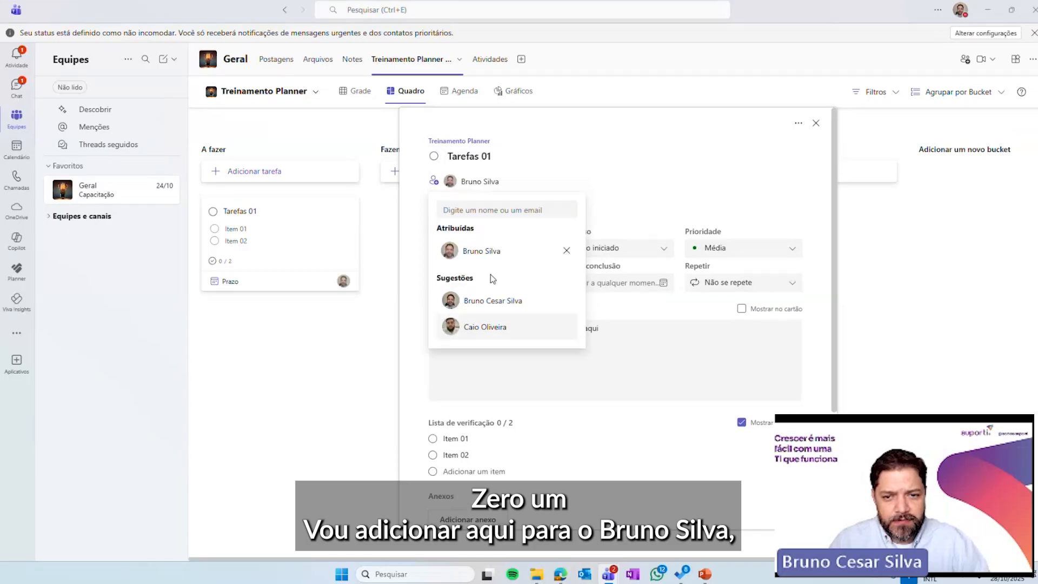
{"action": "left_click", "coordinate": [632, 128]}
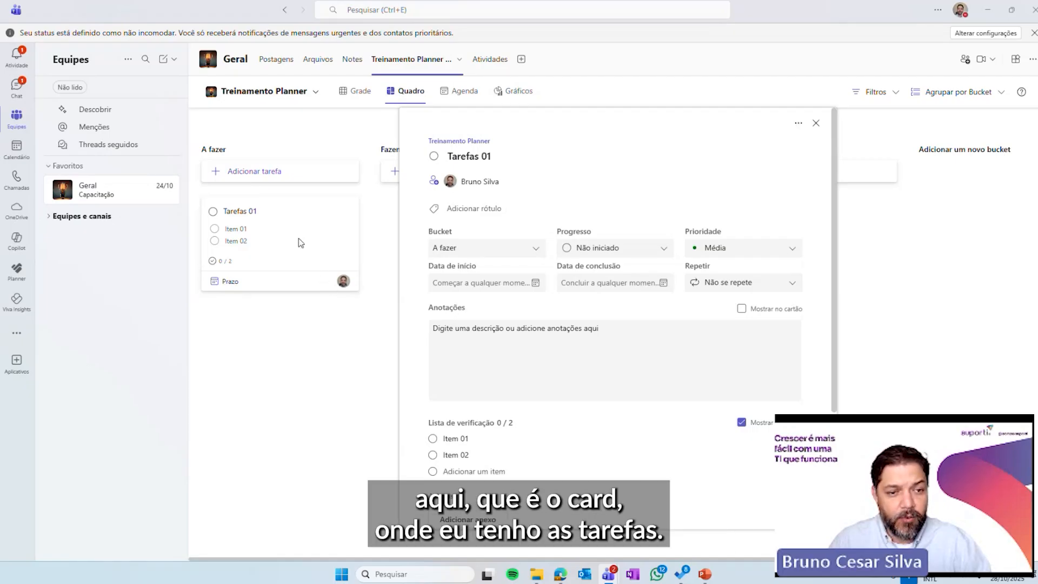
{"action": "left_click", "coordinate": [485, 210]}
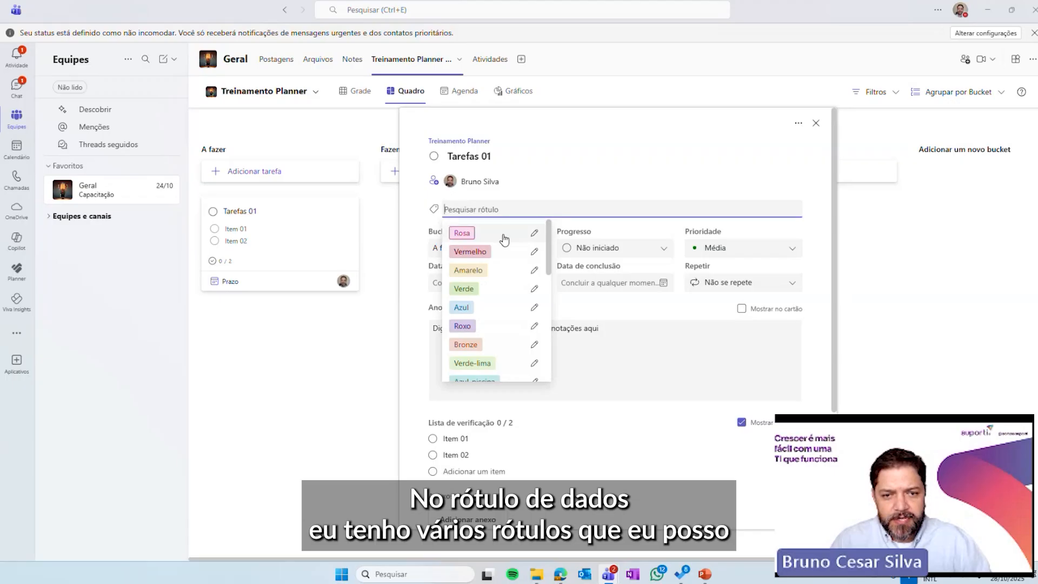
{"action": "scroll", "coordinate": [510, 265], "scroll_direction": "down", "scroll_amount": 5}
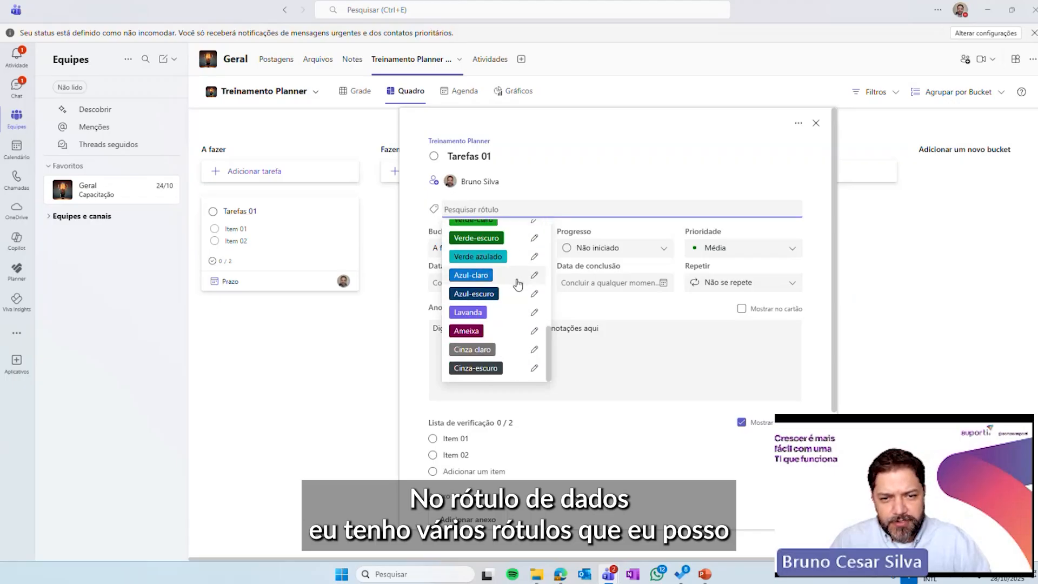
{"action": "scroll", "coordinate": [517, 282], "scroll_direction": "up", "scroll_amount": 5}
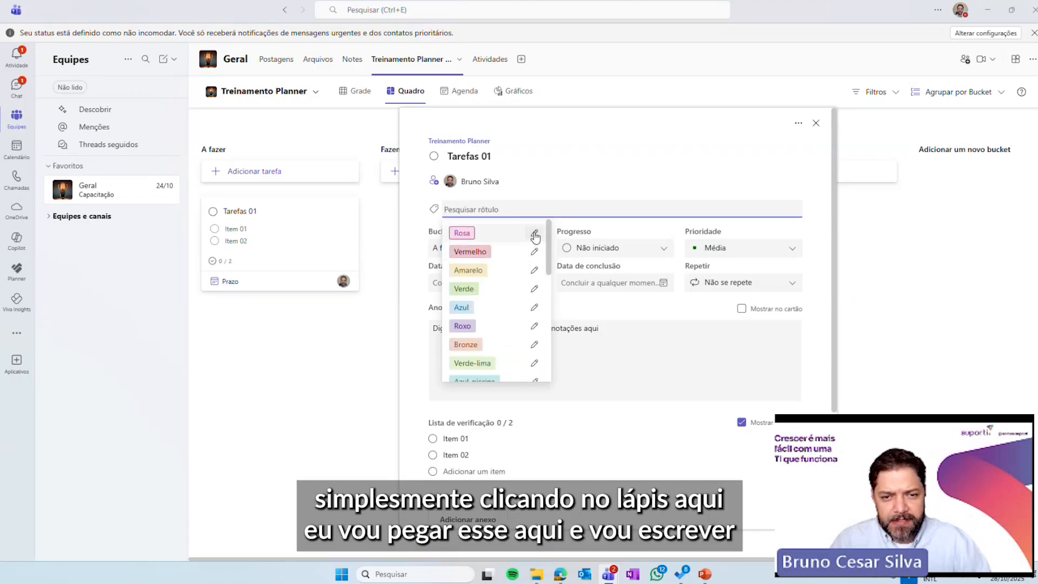
{"action": "scroll", "coordinate": [527, 295], "scroll_direction": "down", "scroll_amount": 3}
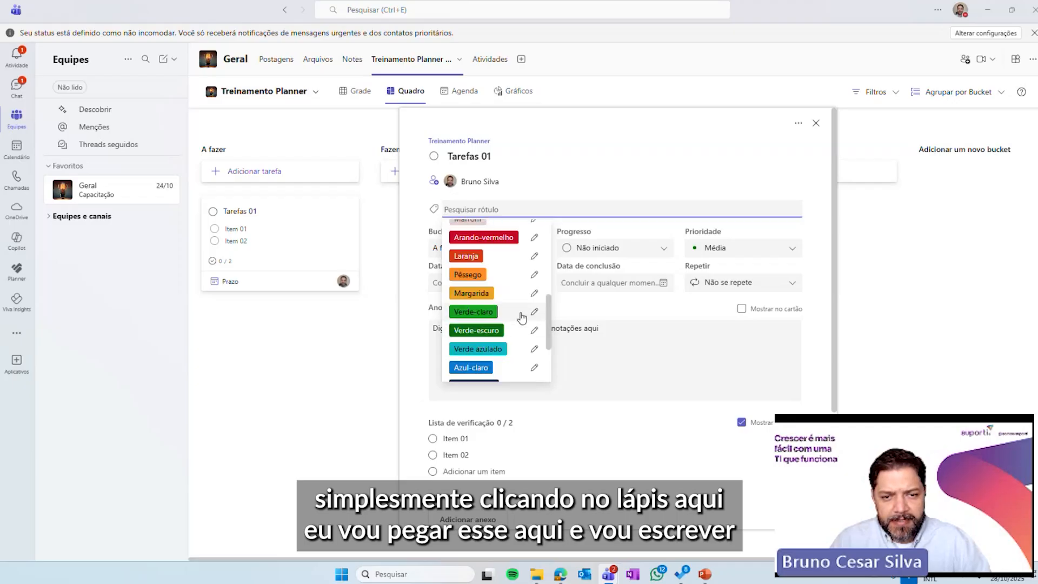
{"action": "left_click", "coordinate": [534, 274]}
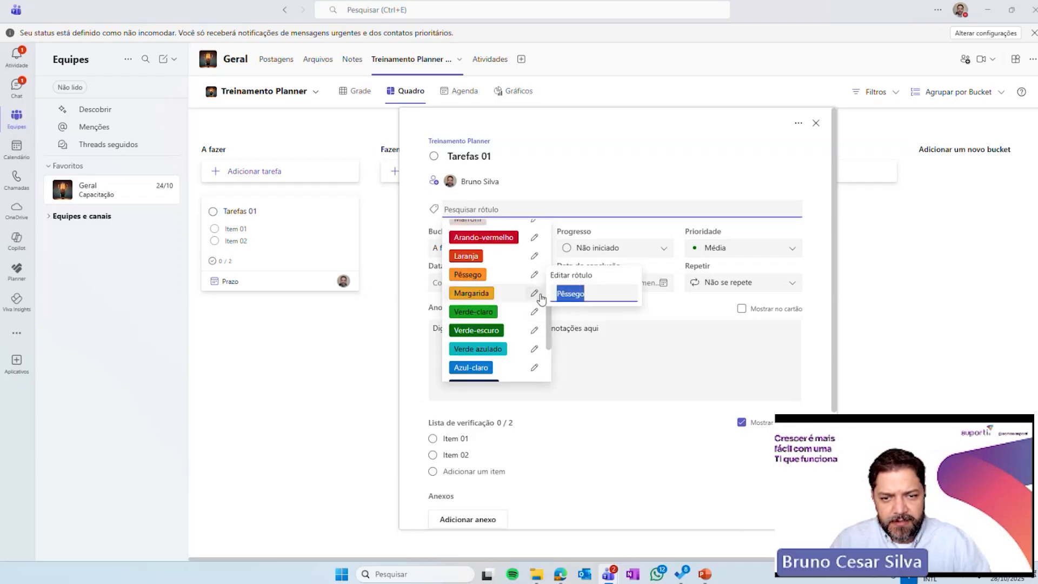
{"action": "left_click", "coordinate": [526, 285]}
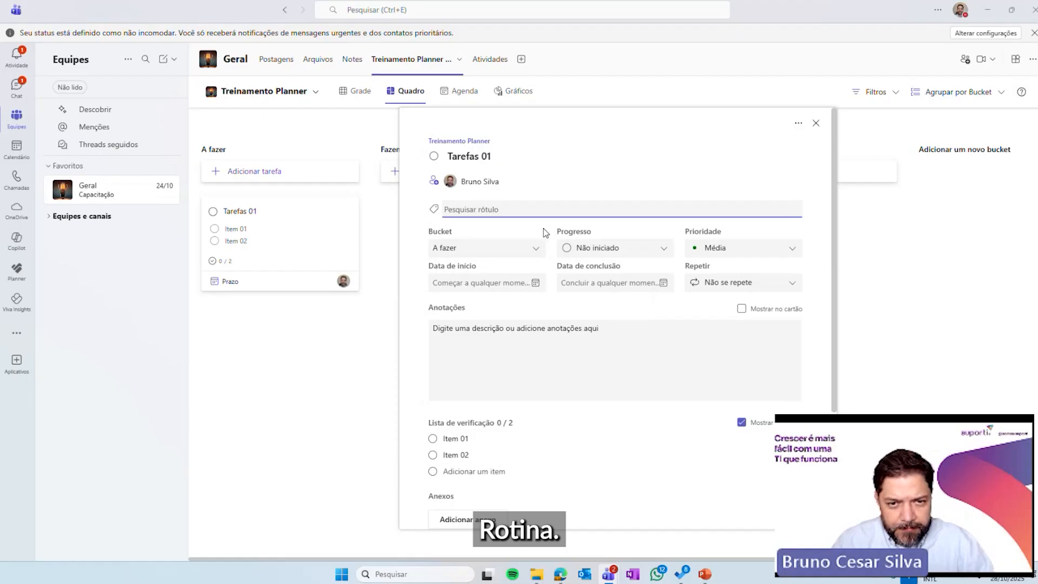
Step: Rename the orange Pêssego label to "Rotina" and apply it to the task Tarefas 01
{"action": "left_click", "coordinate": [487, 209]}
{"action": "scroll", "coordinate": [528, 303], "scroll_direction": "down", "scroll_amount": 3}
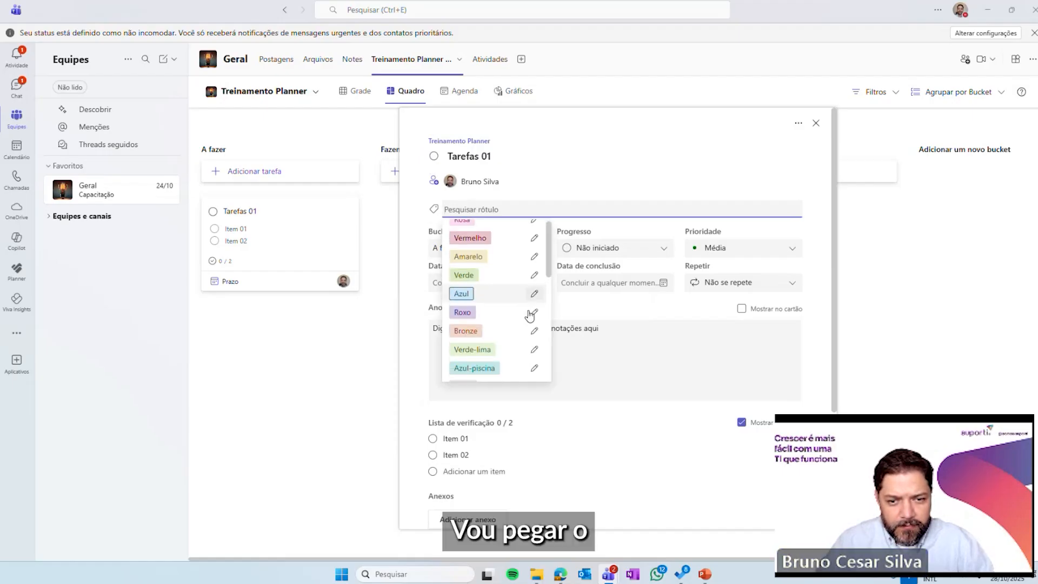
{"action": "left_click", "coordinate": [534, 275]}
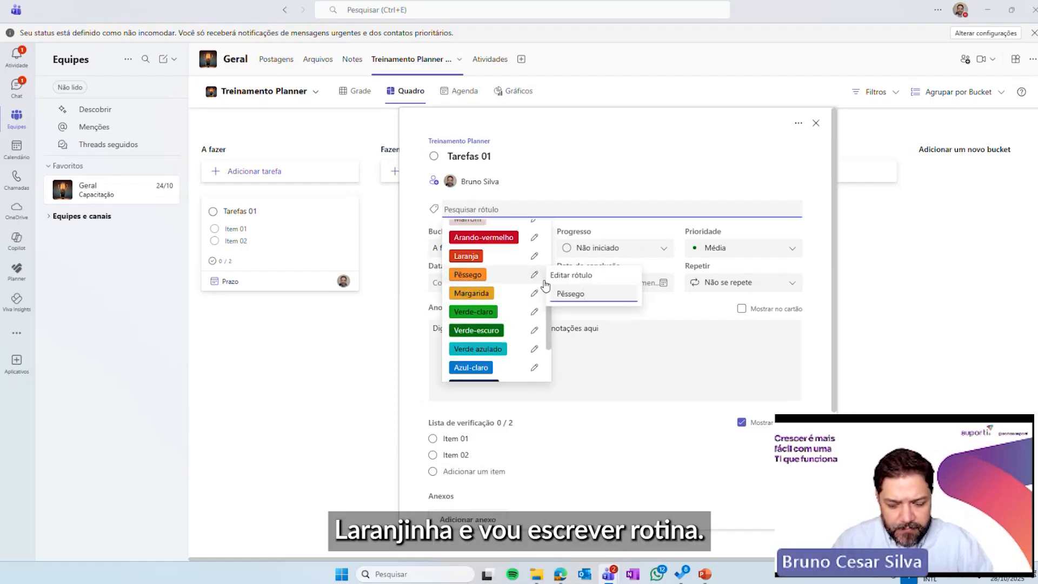
{"action": "key", "text": "ctrl+a"}
{"action": "type", "text": "Rot"}
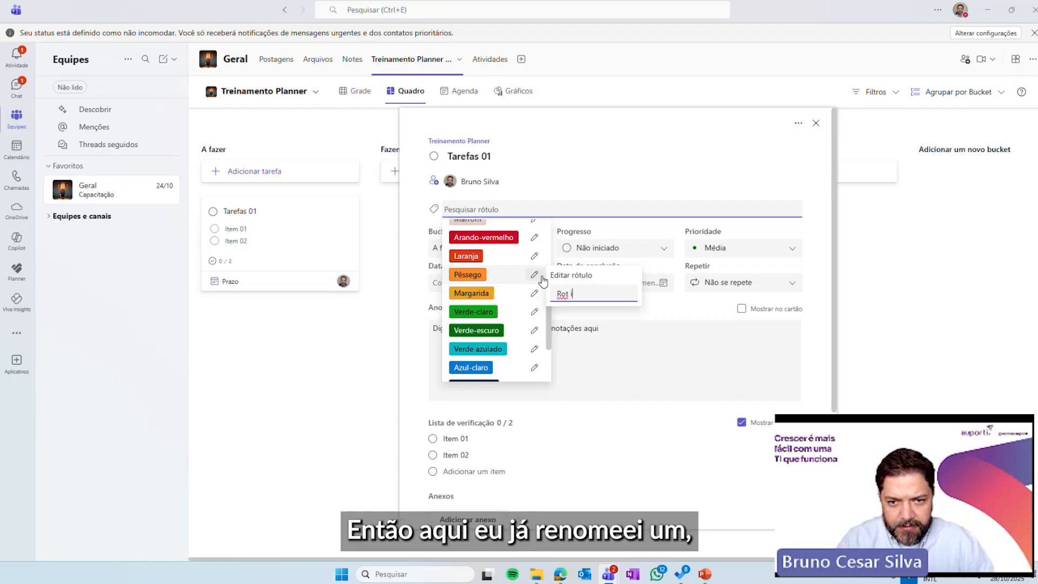
{"action": "key", "text": "Return"}
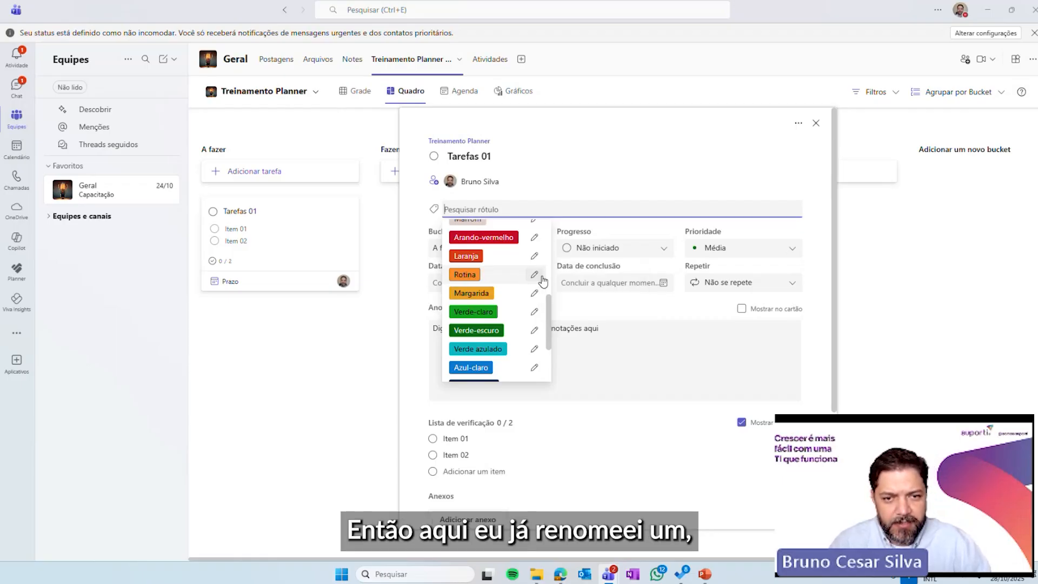
{"action": "left_click", "coordinate": [479, 272]}
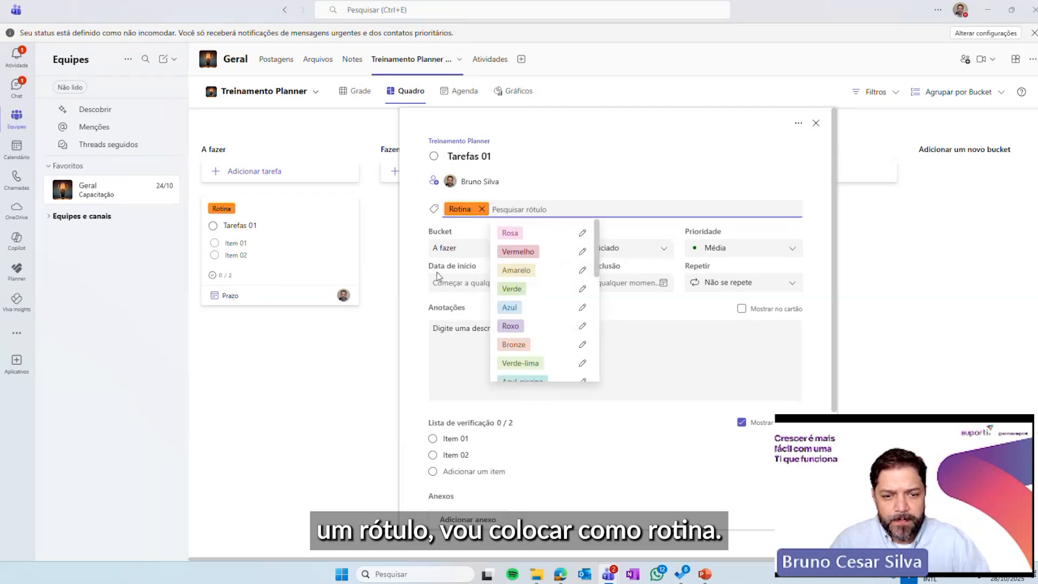
{"action": "left_click", "coordinate": [419, 345]}
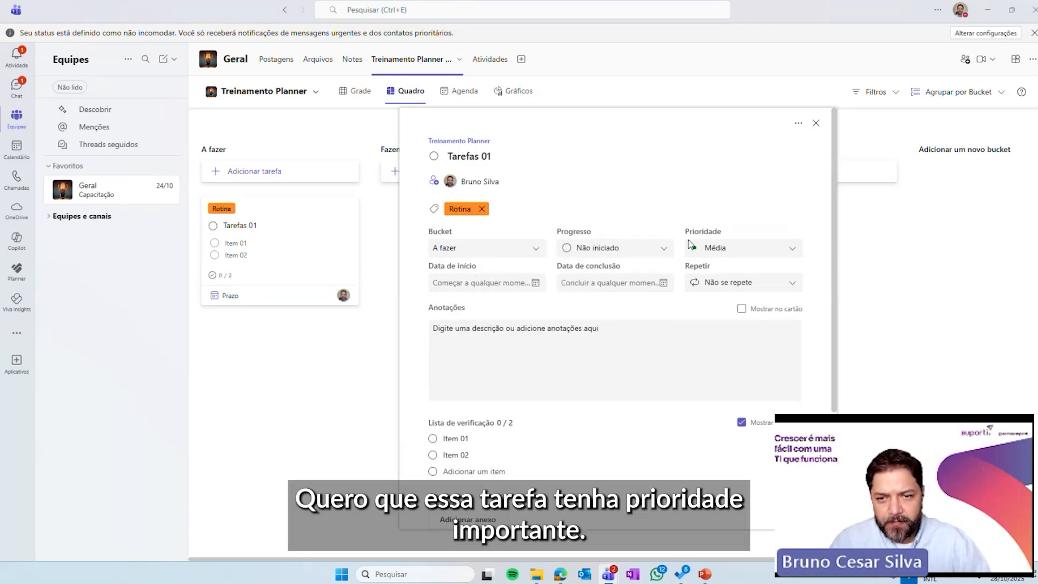
Step: Set the task's priority to Importante and schedule it from 29/10/2025 to 31/10/2025
{"action": "left_click", "coordinate": [722, 252]}
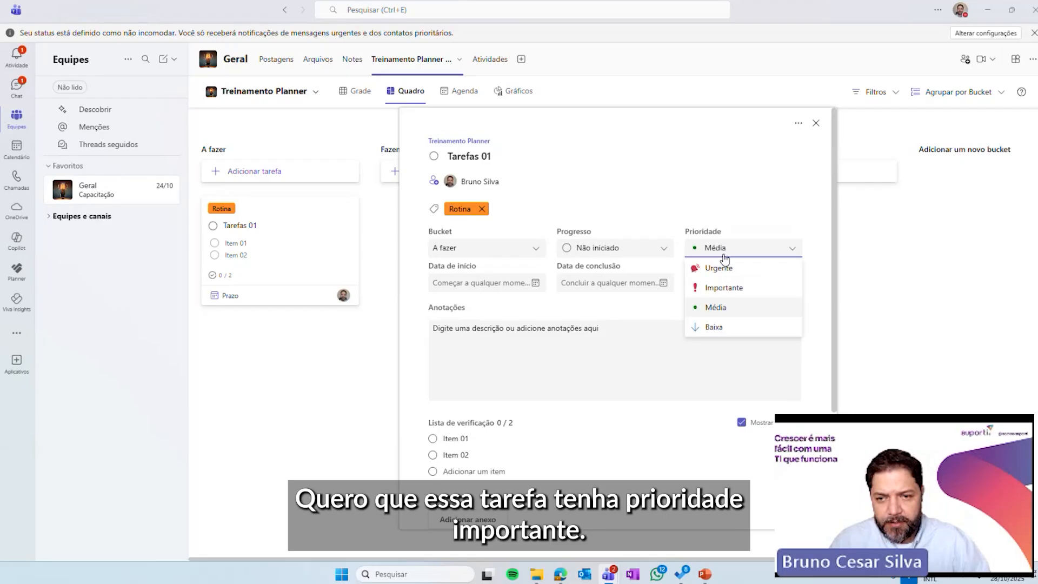
{"action": "left_click", "coordinate": [724, 288]}
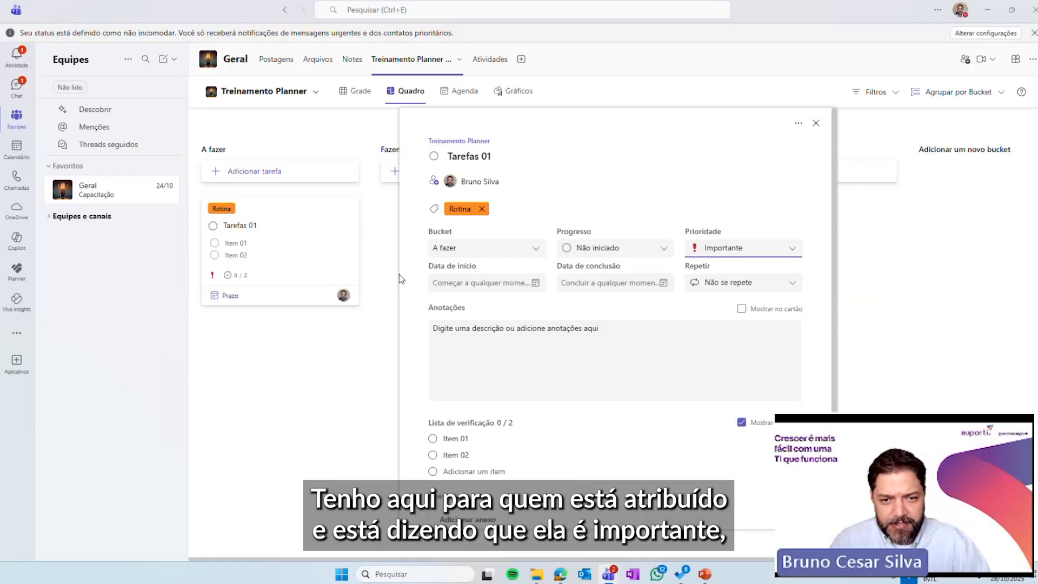
{"action": "left_click", "coordinate": [535, 283]}
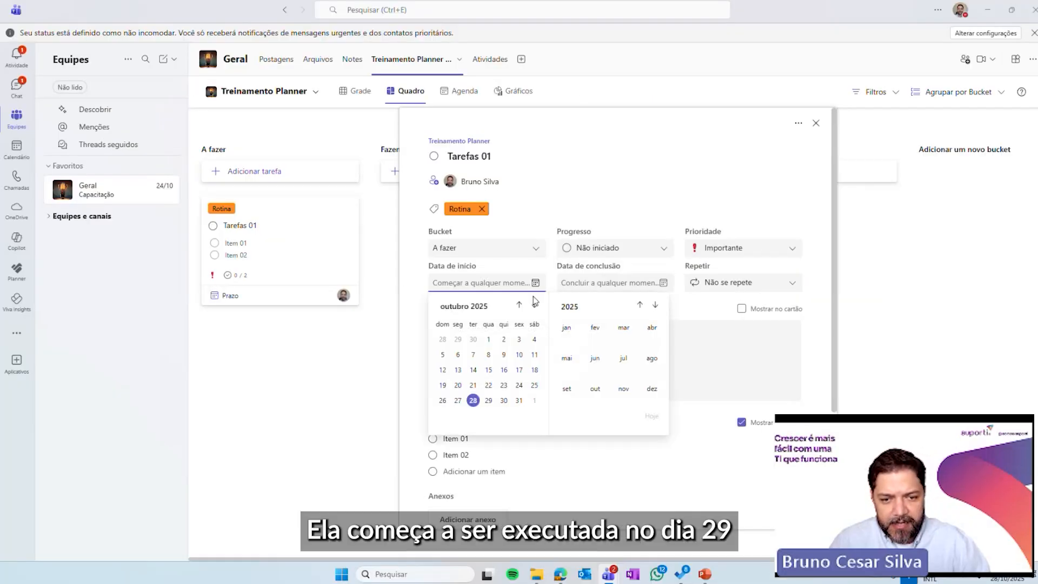
{"action": "left_click", "coordinate": [488, 400]}
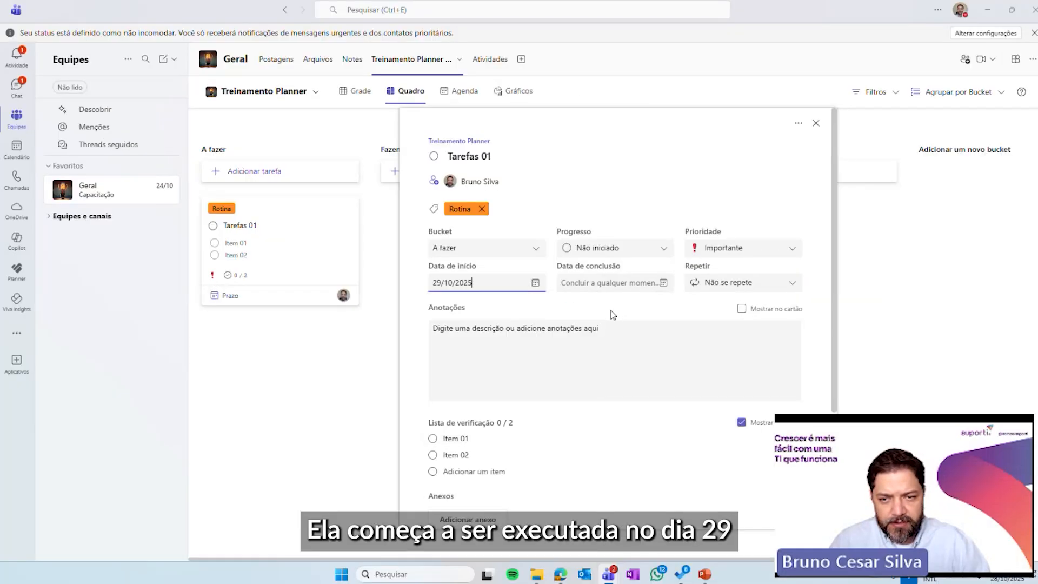
{"action": "left_click", "coordinate": [664, 282]}
{"action": "left_click", "coordinate": [648, 400]}
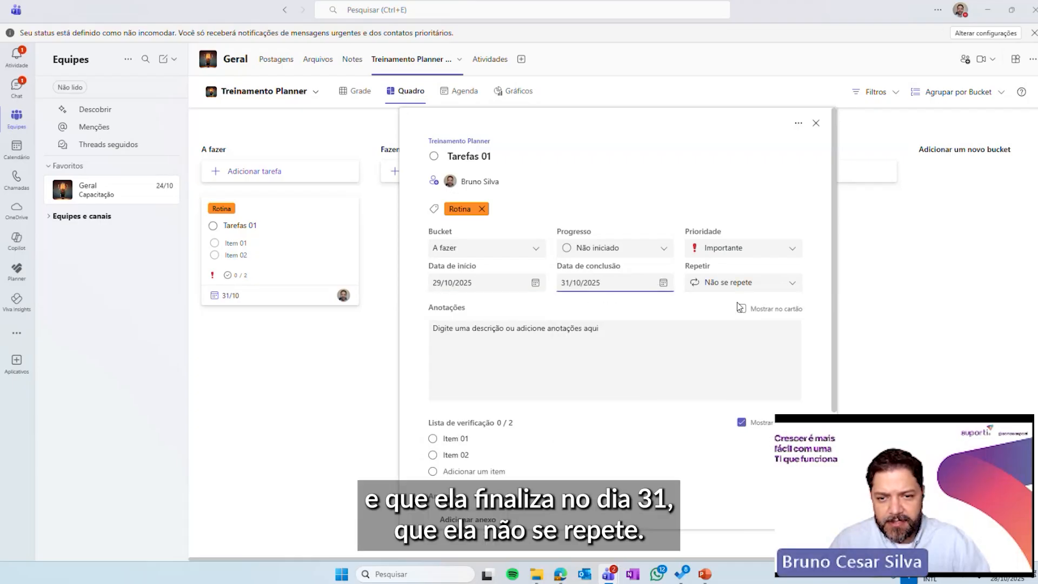
Step: Set the task Tarefas 01 to "Não se repete" and enter the note "Descrição detalhada da atividade."
{"action": "left_click", "coordinate": [764, 290]}
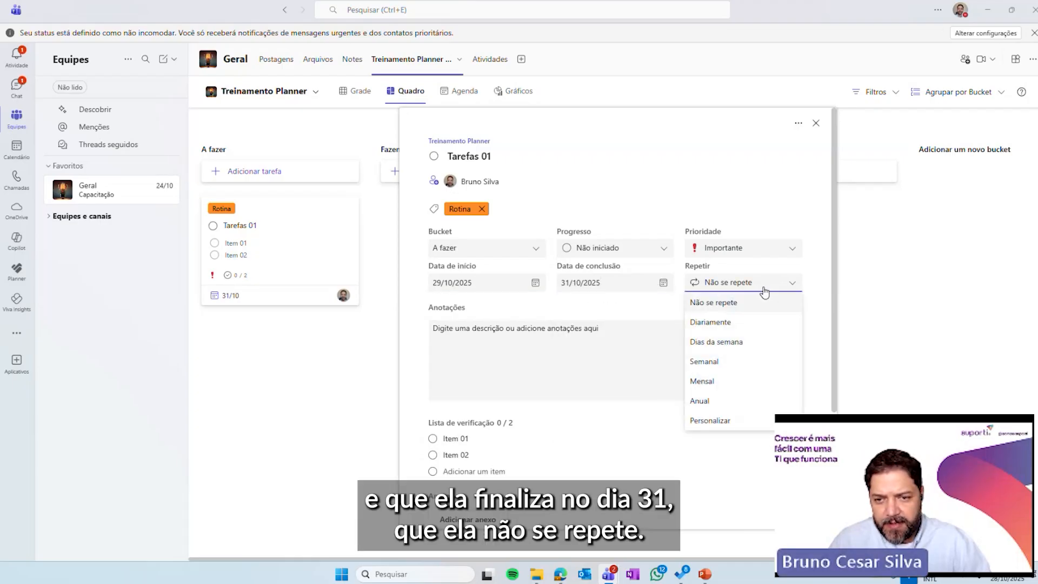
{"action": "left_click", "coordinate": [722, 306]}
{"action": "left_click", "coordinate": [531, 337]}
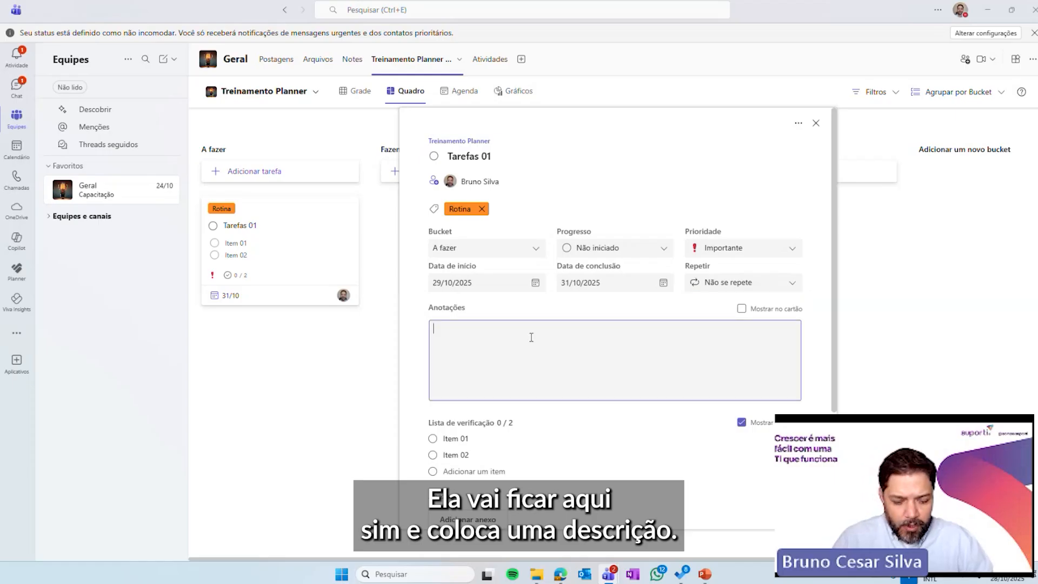
{"action": "type", "text": "Dscrição"}
{"action": "key", "text": "BackSpace"}
{"action": "key", "text": "BackSpace"}
{"action": "key", "text": "BackSpace"}
{"action": "key", "text": "BackSpace"}
{"action": "key", "text": "BackSpace"}
{"action": "key", "text": "BackSpace"}
{"action": "key", "text": "BackSpace"}
{"action": "key", "text": "BackSpace"}
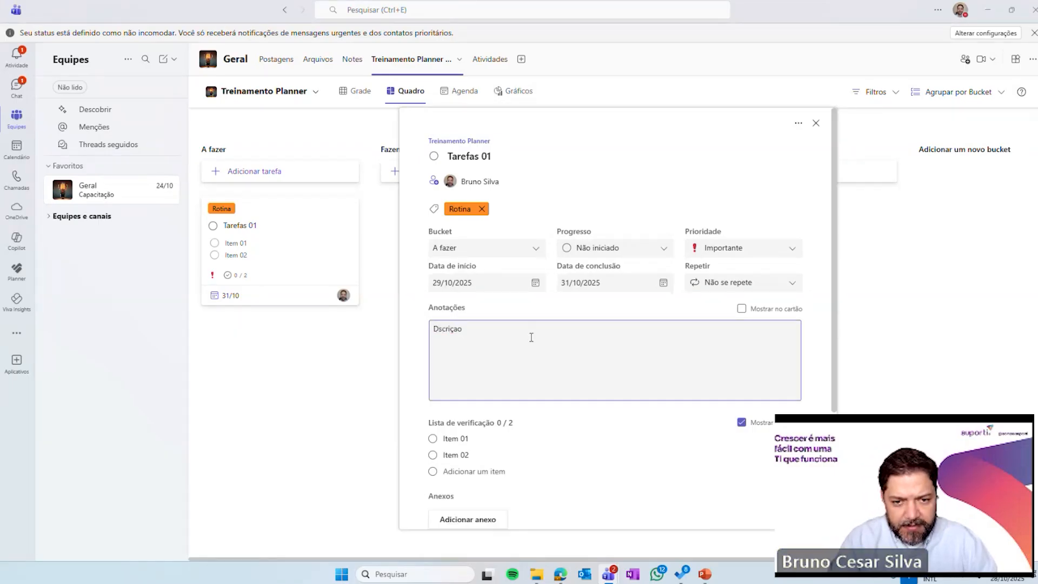
{"action": "type", "text": "escriçao de"}
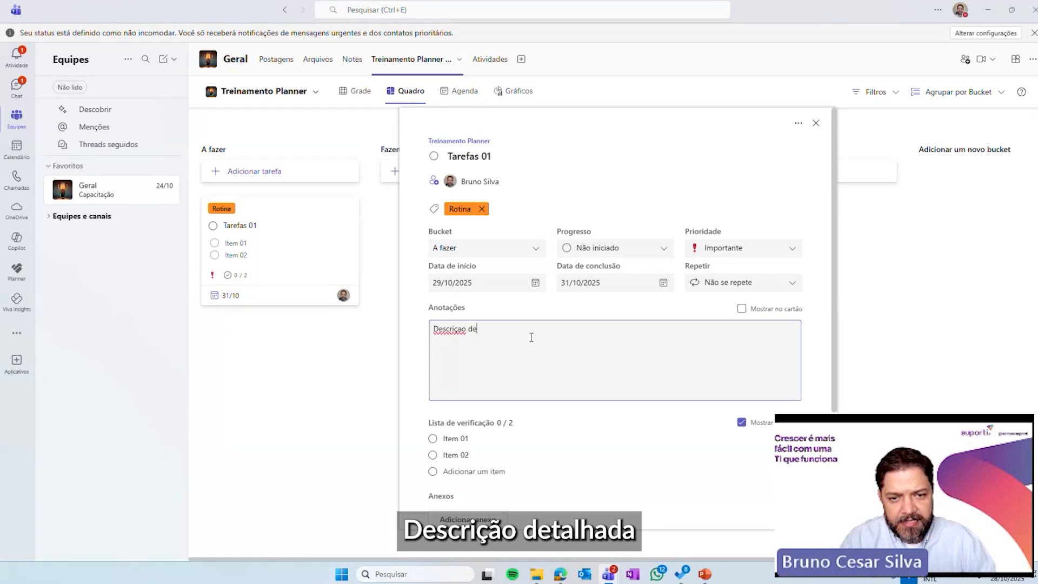
{"action": "type", "text": "talhada da at"}
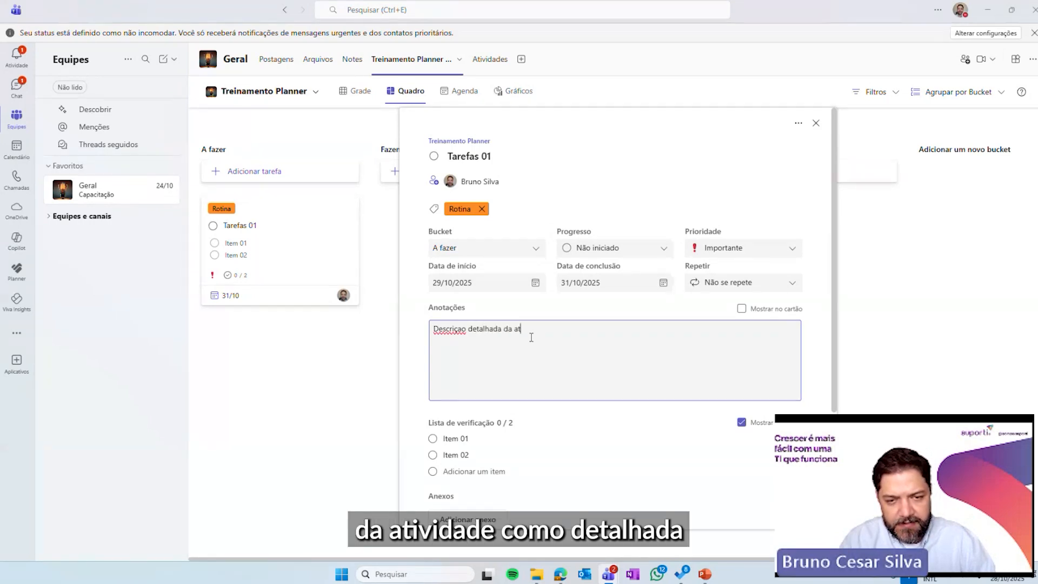
{"action": "type", "text": "i"}
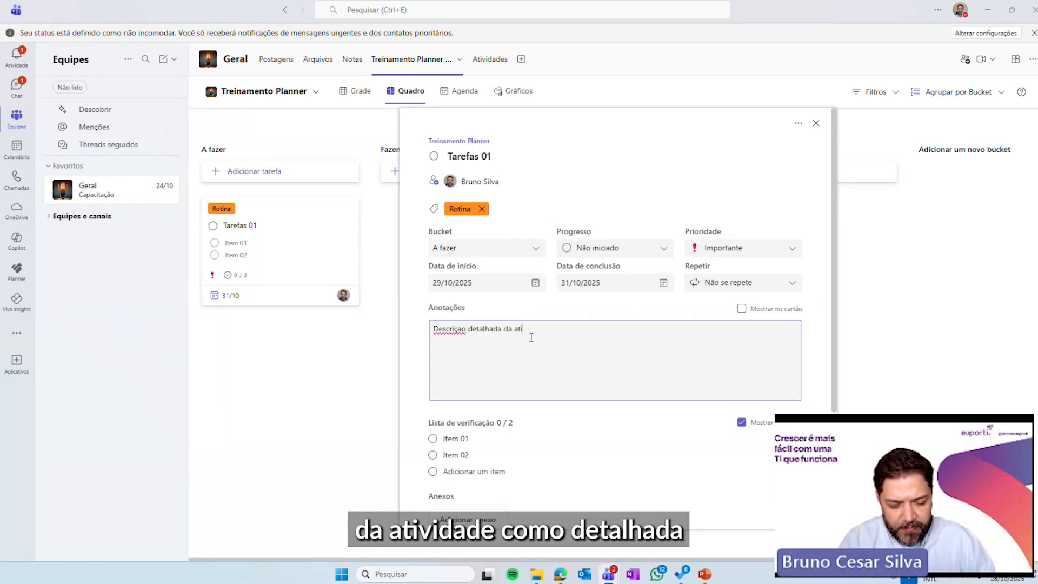
{"action": "type", "text": "vidades."}
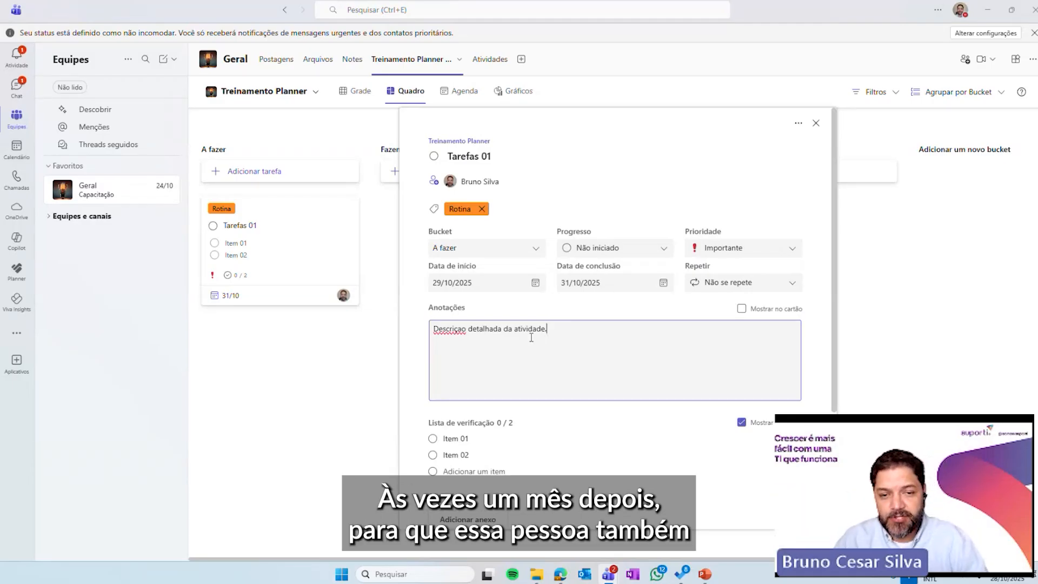
{"action": "right_click", "coordinate": [459, 332]}
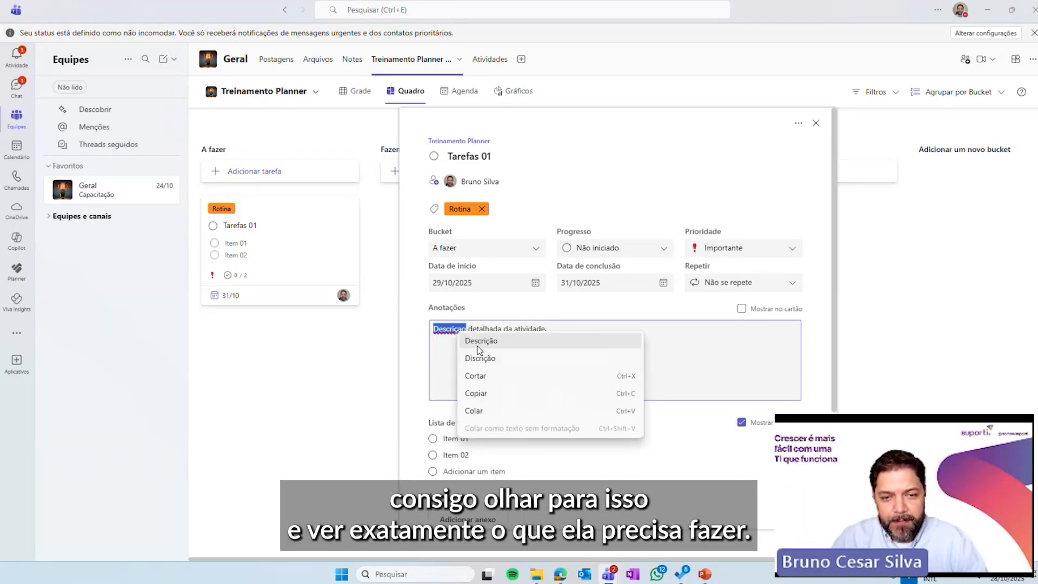
{"action": "left_click", "coordinate": [480, 342]}
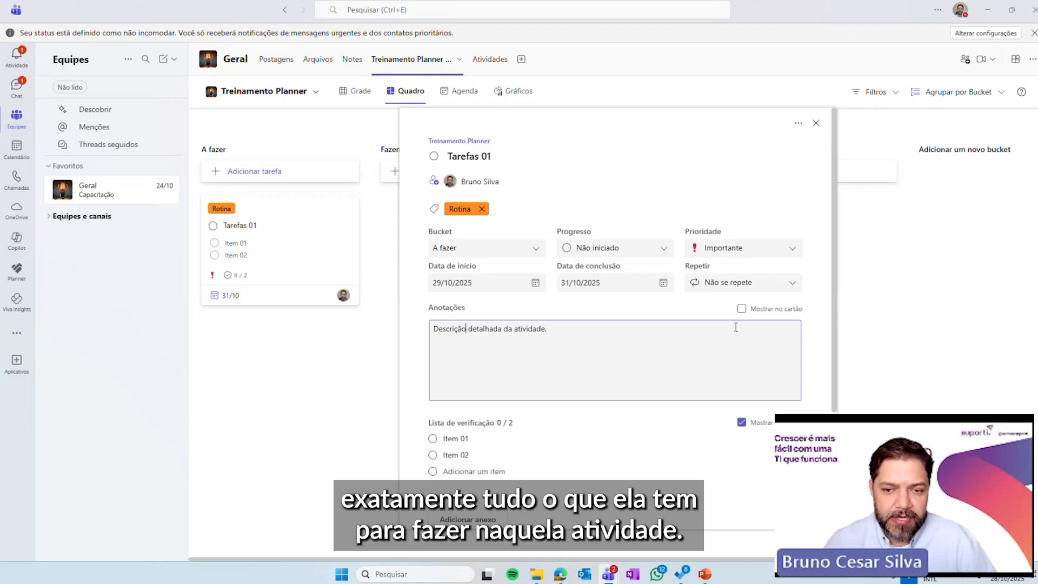
Step: Attach the image "QRCode - Guia prático - Planner" from the computer's Downloads folder to the task Tarefas 01
{"action": "scroll", "coordinate": [735, 327], "scroll_direction": "down", "scroll_amount": 1}
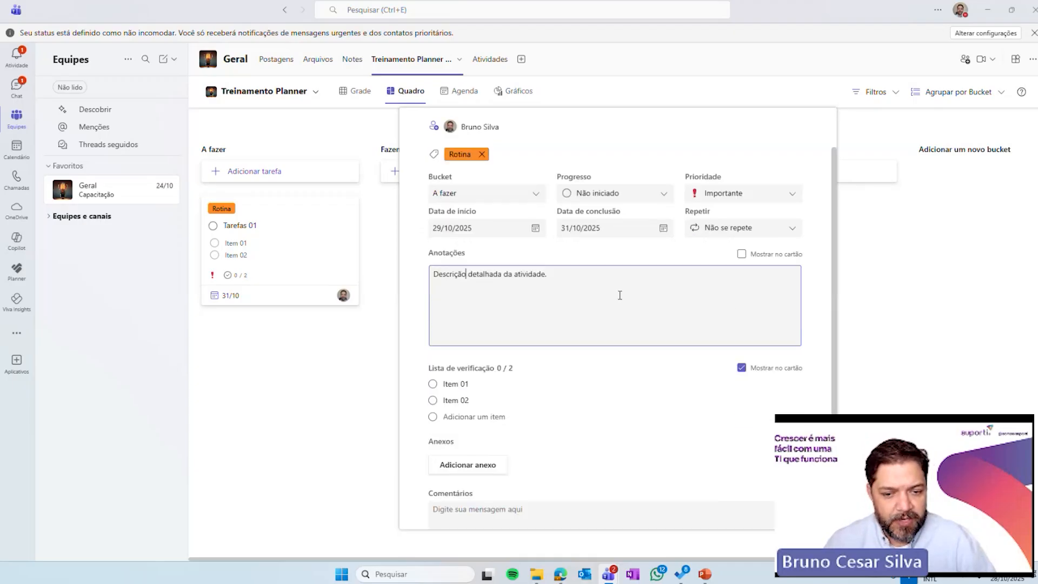
{"action": "scroll", "coordinate": [721, 290], "scroll_direction": "up", "scroll_amount": 2}
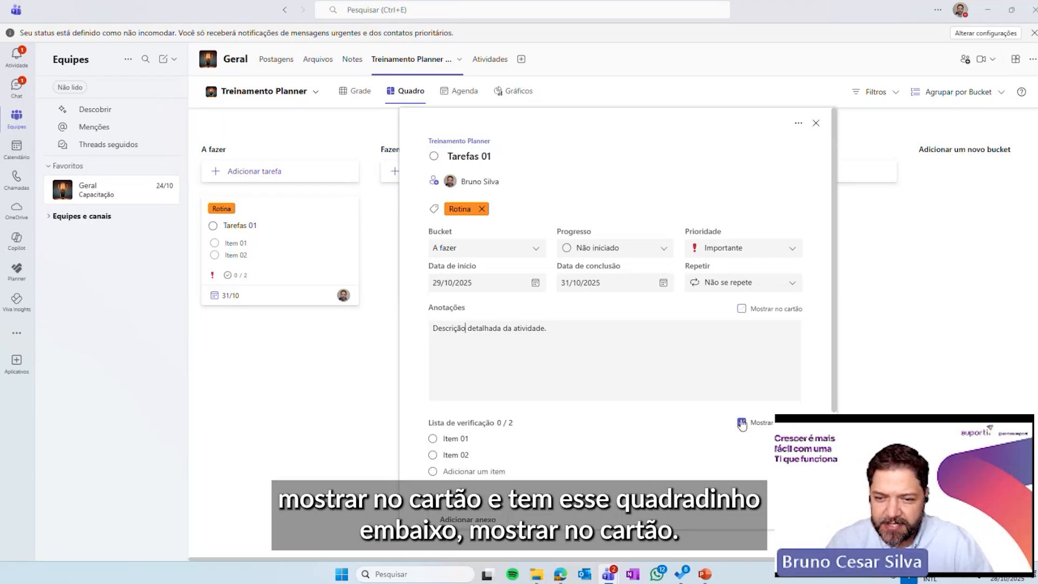
{"action": "scroll", "coordinate": [745, 428], "scroll_direction": "down", "scroll_amount": 3}
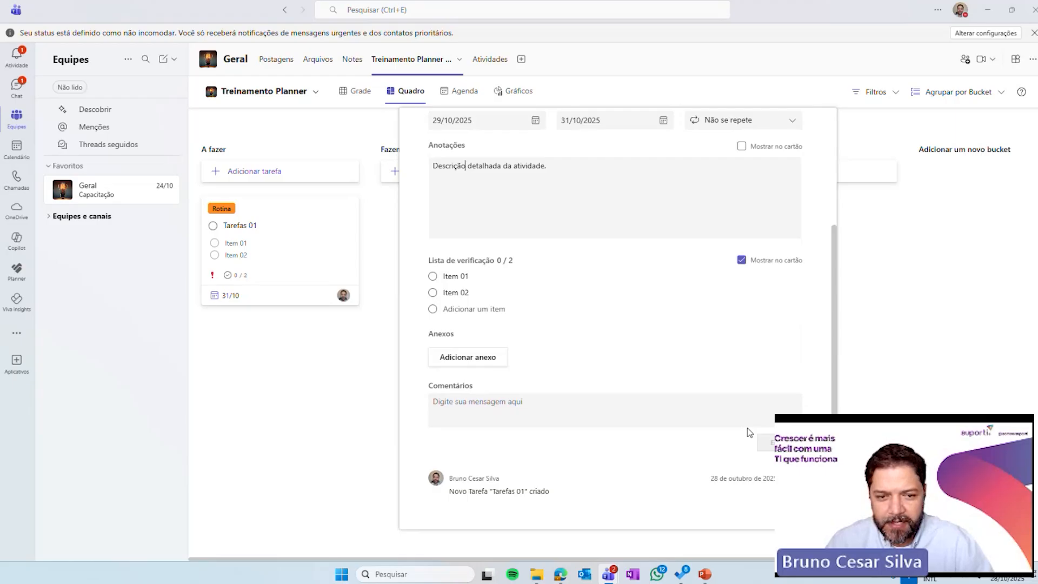
{"action": "scroll", "coordinate": [748, 431], "scroll_direction": "up", "scroll_amount": 1}
{"action": "left_click", "coordinate": [469, 413]}
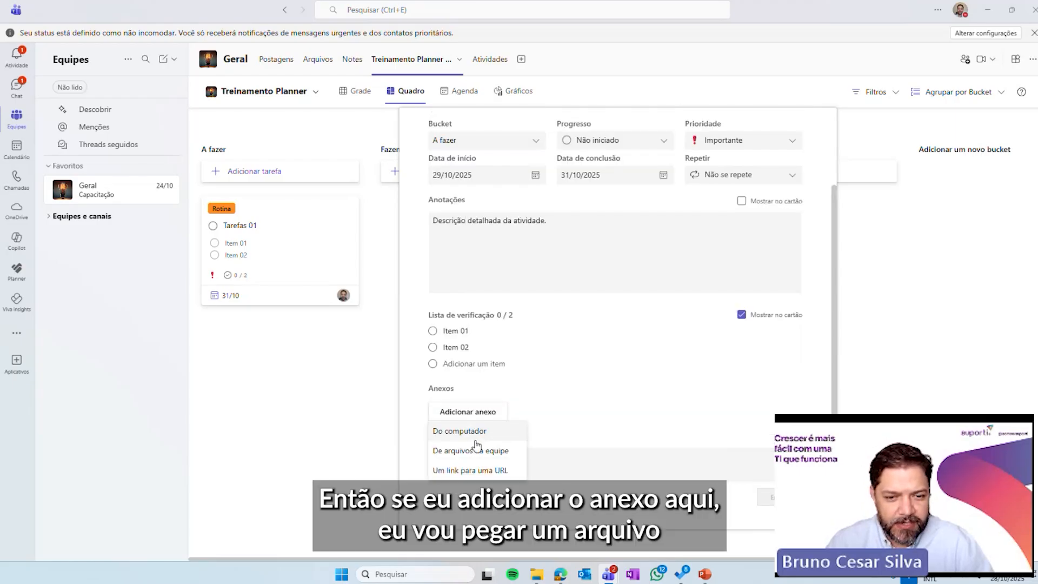
{"action": "left_click", "coordinate": [474, 432]}
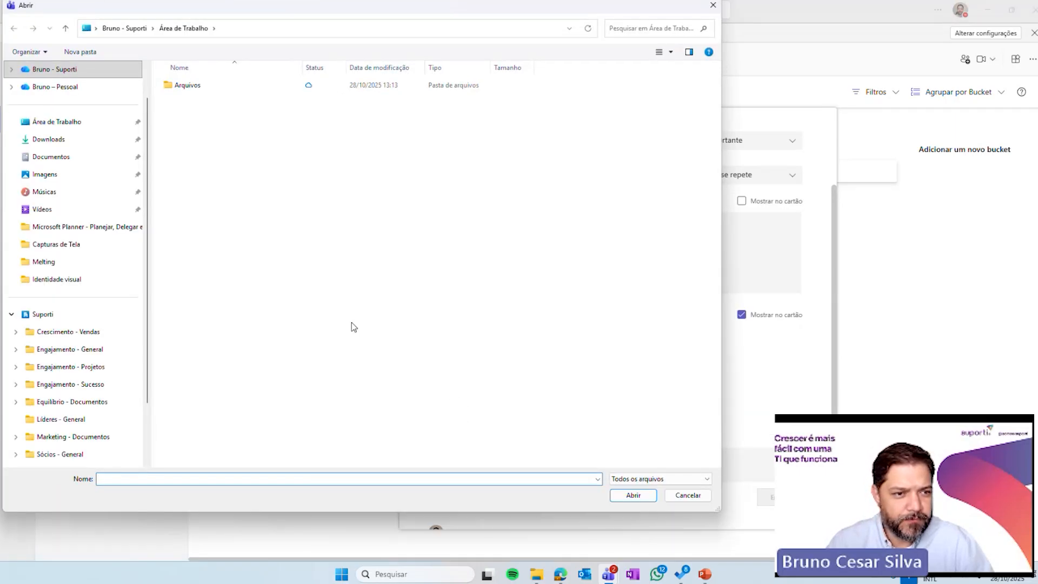
{"action": "left_click", "coordinate": [62, 145]}
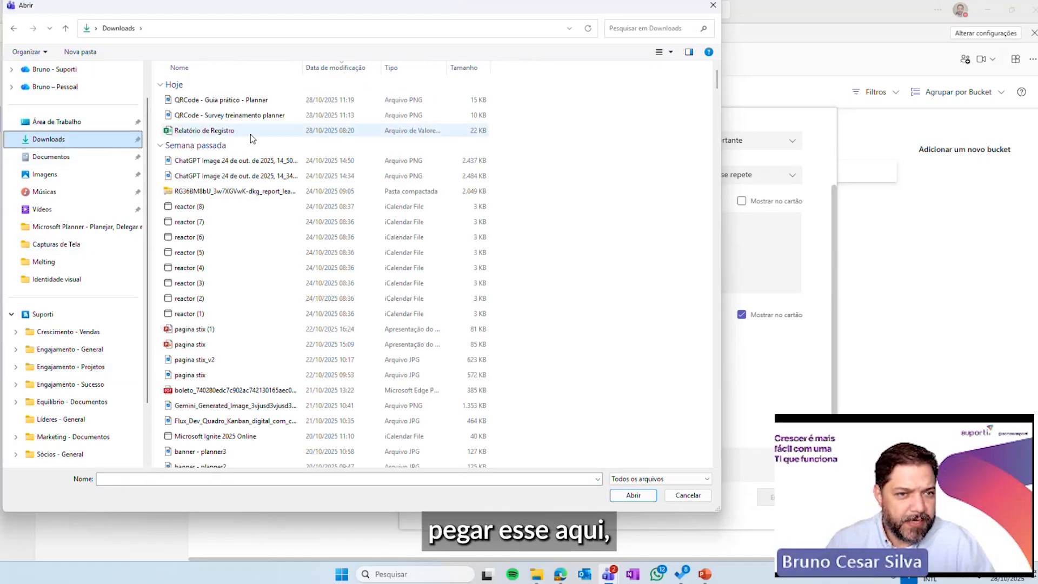
{"action": "double_click", "coordinate": [219, 100]}
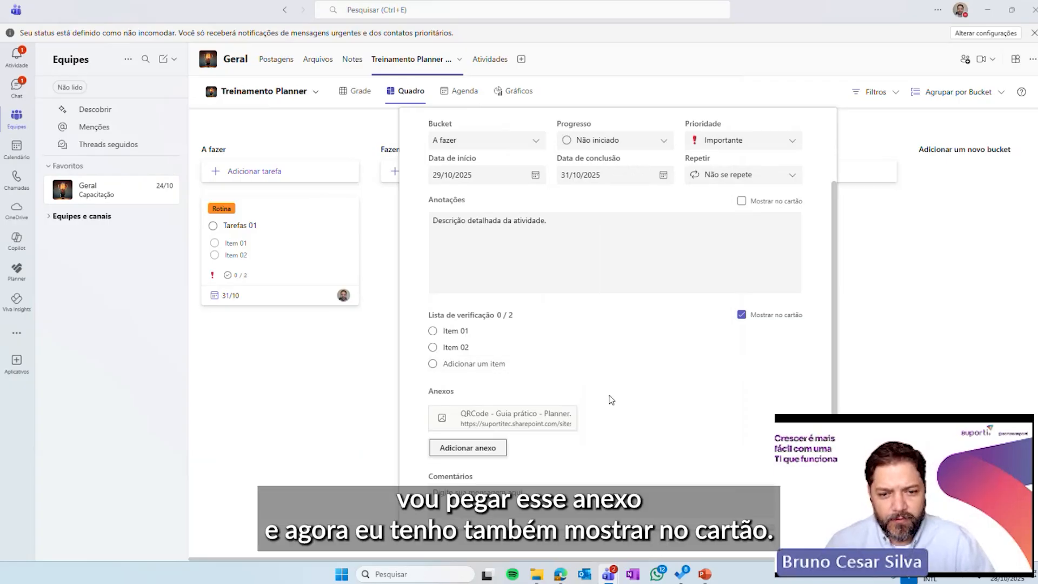
Step: Try showing the notes, the checklist and the attachment in turn on the Tarefas 01 card
{"action": "left_click", "coordinate": [728, 418]}
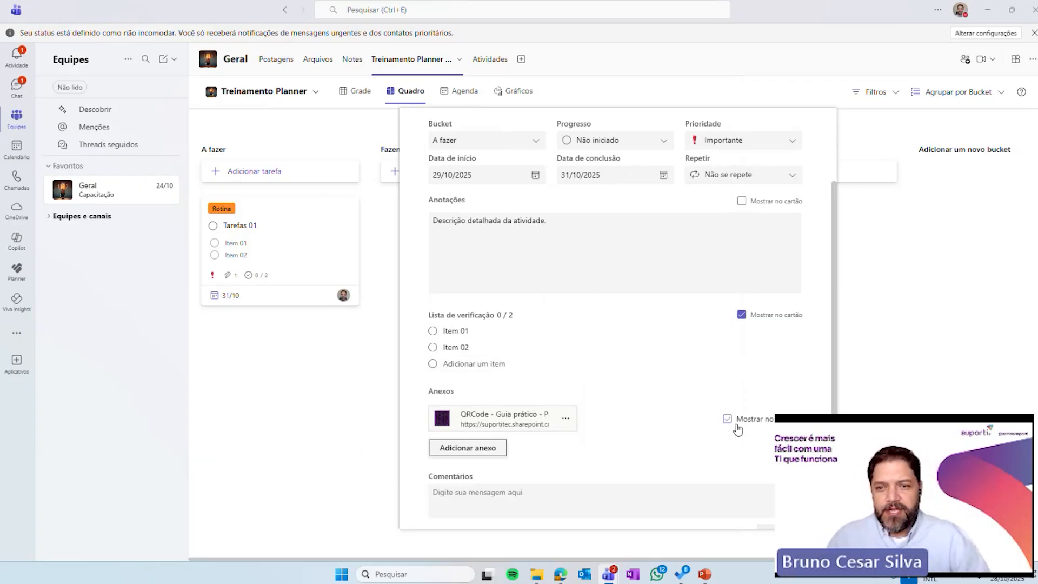
{"action": "left_click", "coordinate": [742, 202]}
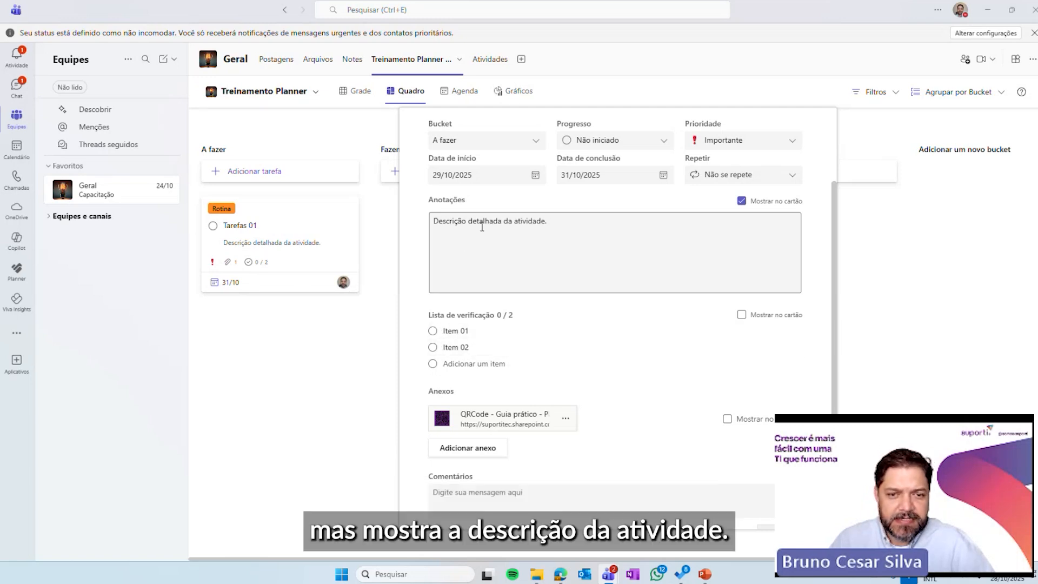
{"action": "left_click", "coordinate": [742, 315]}
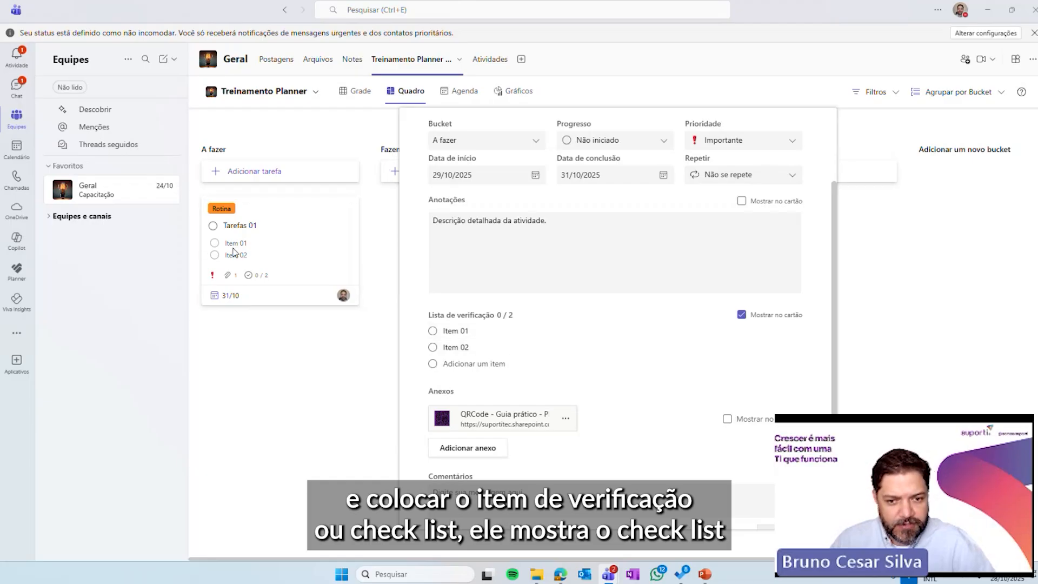
{"action": "left_click", "coordinate": [727, 419]}
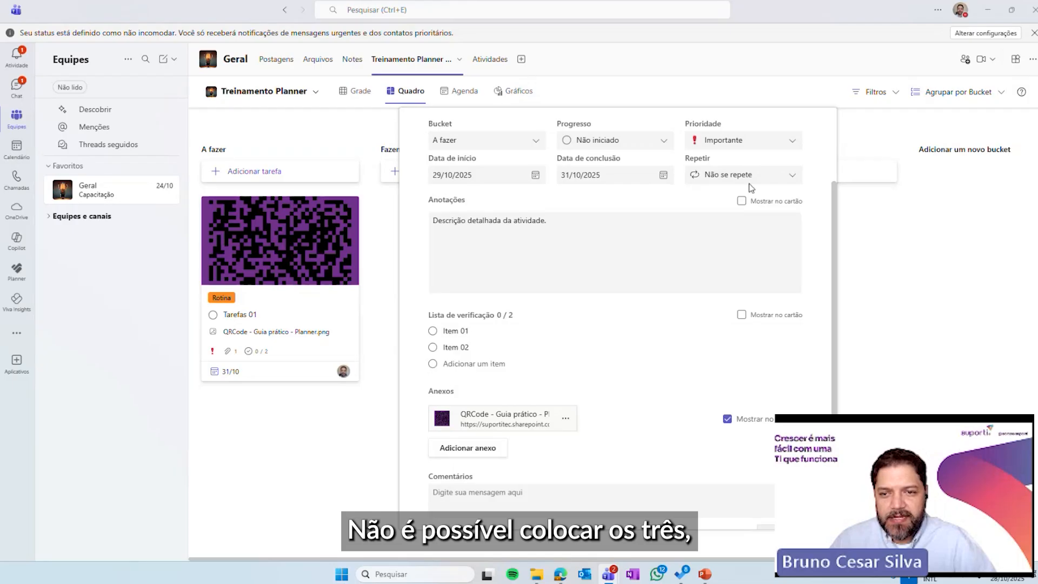
{"action": "scroll", "coordinate": [734, 304], "scroll_direction": "up", "scroll_amount": 2}
{"action": "scroll", "coordinate": [734, 304], "scroll_direction": "down", "scroll_amount": 2}
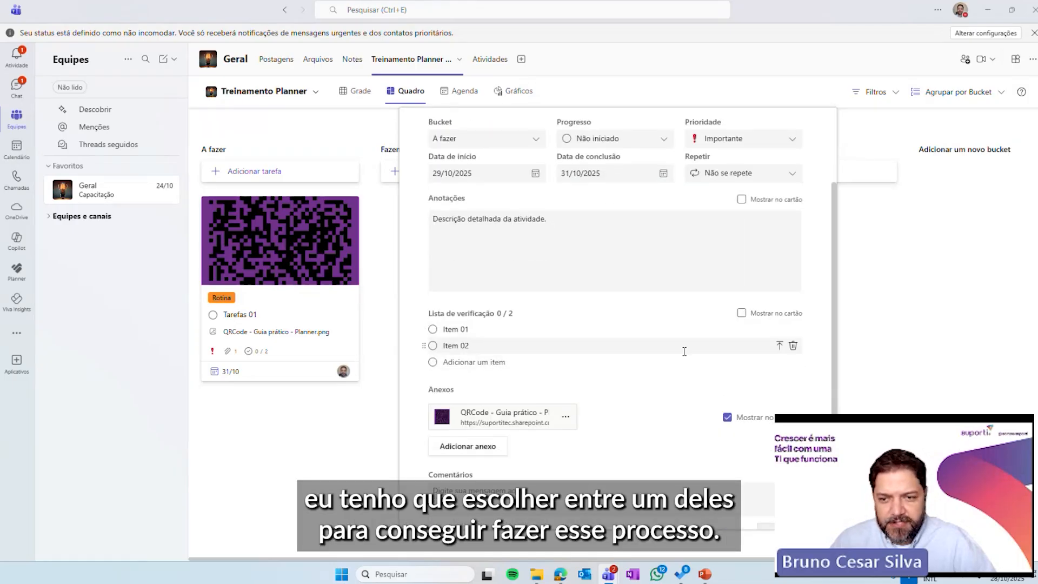
Step: Show the checklist on the Tarefas 01 card and close the task details
{"action": "left_click", "coordinate": [741, 313]}
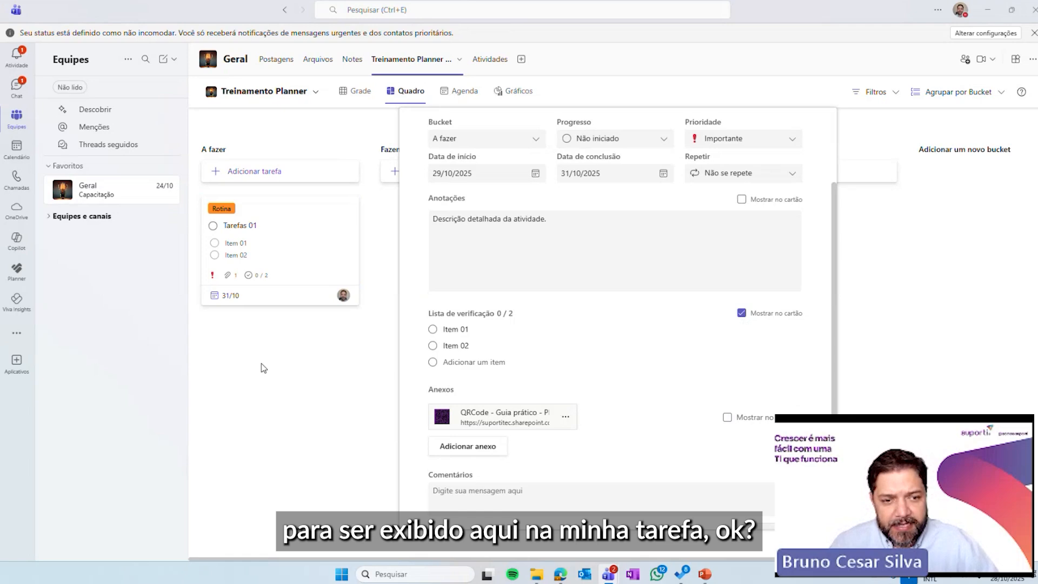
{"action": "scroll", "coordinate": [674, 237], "scroll_direction": "up", "scroll_amount": 3}
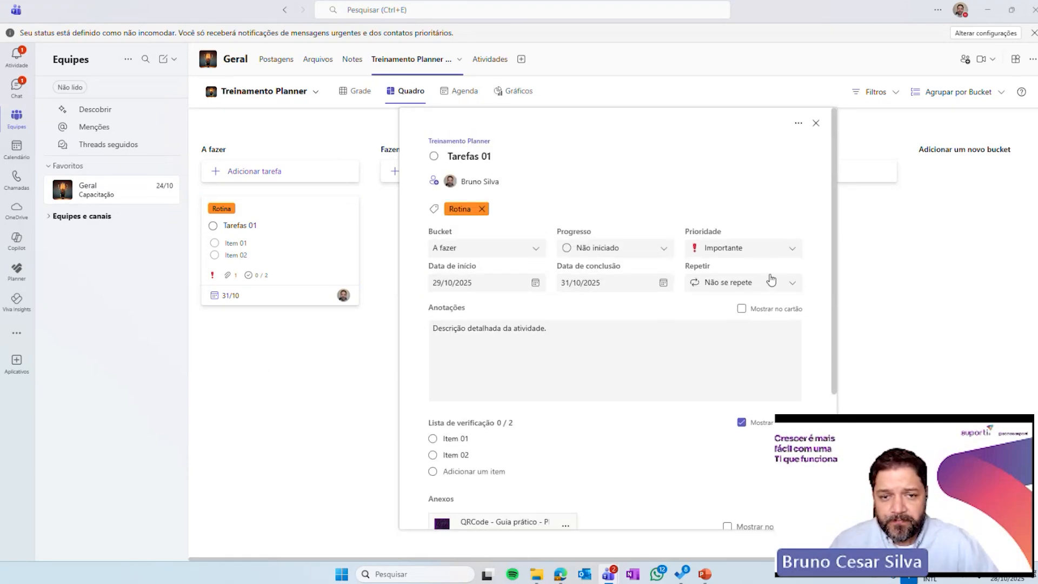
{"action": "left_click", "coordinate": [816, 123]}
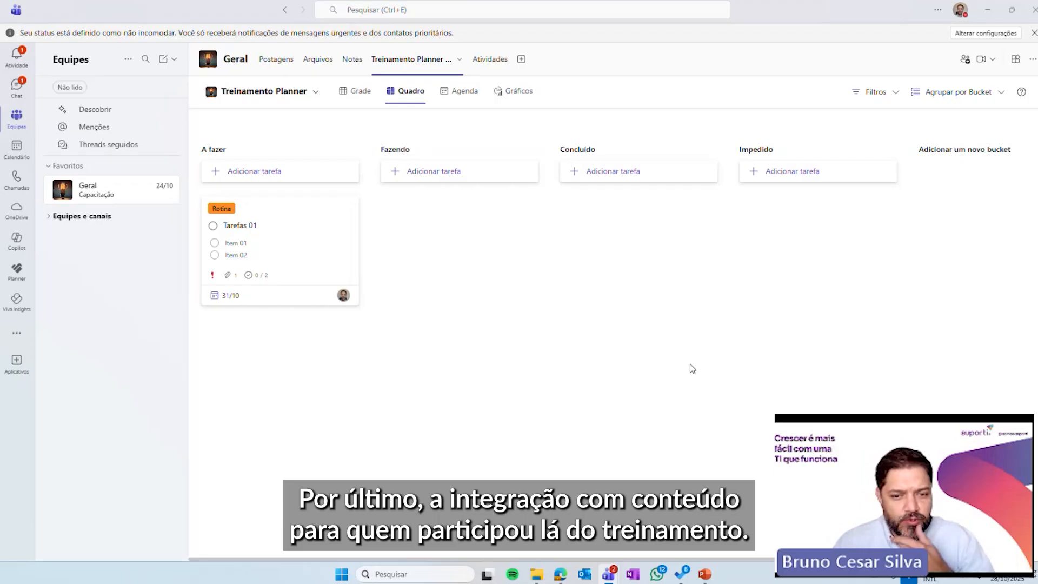
Step: Switch to Microsoft To Do and view the details of Tarefas 01 among the tasks in "Atribuído a mim"
{"action": "left_click", "coordinate": [682, 573]}
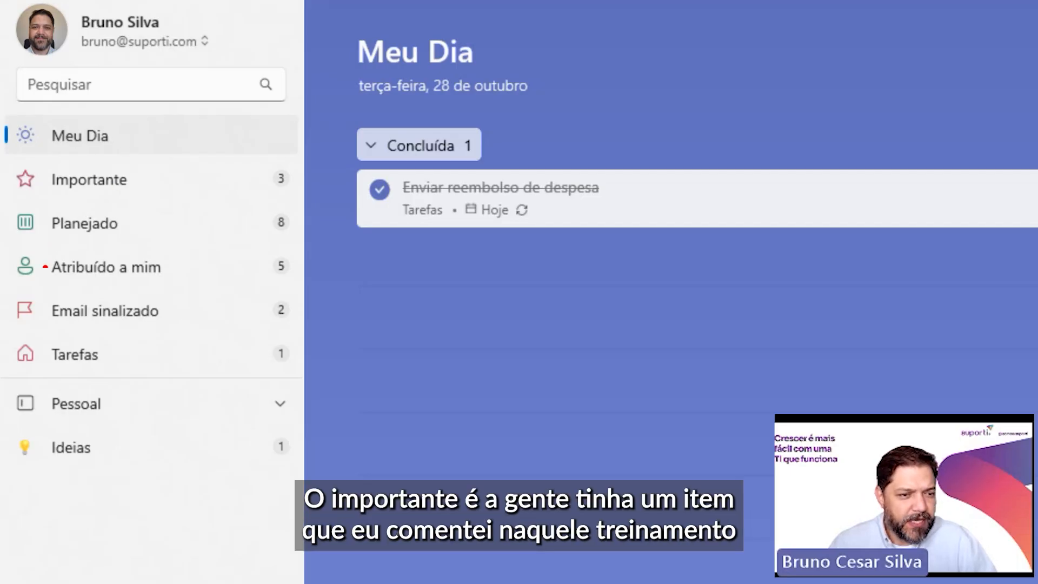
{"action": "left_click_drag", "start_coordinate": [15, 280], "coordinate": [297, 280]}
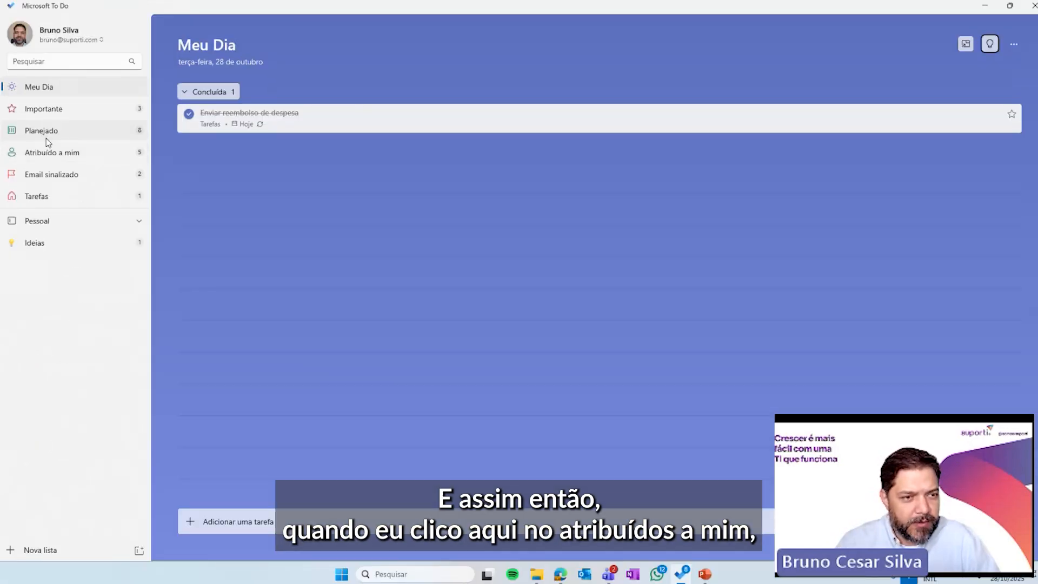
{"action": "left_click", "coordinate": [75, 266]}
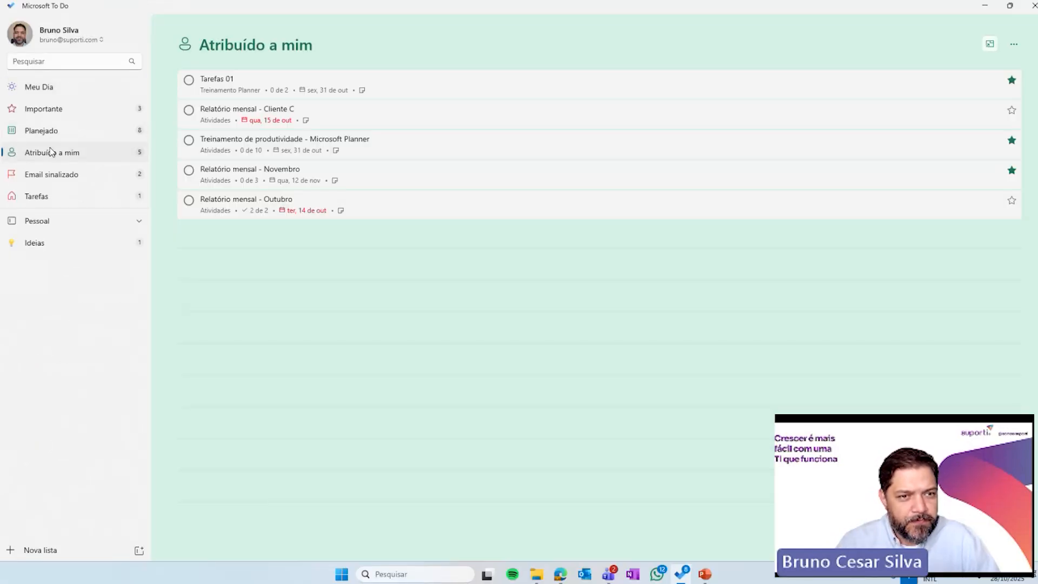
{"action": "left_click", "coordinate": [242, 90]}
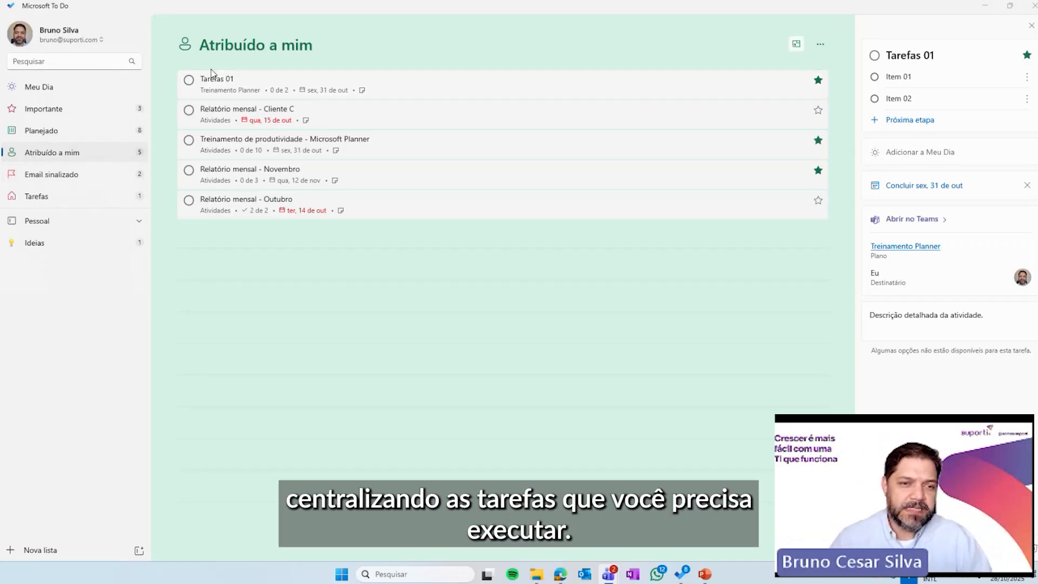
Step: Switch to the PowerPoint presentation and present from slide 16 on to the "Boas práticas" slide
{"action": "left_click", "coordinate": [985, 6]}
{"action": "left_click", "coordinate": [703, 575]}
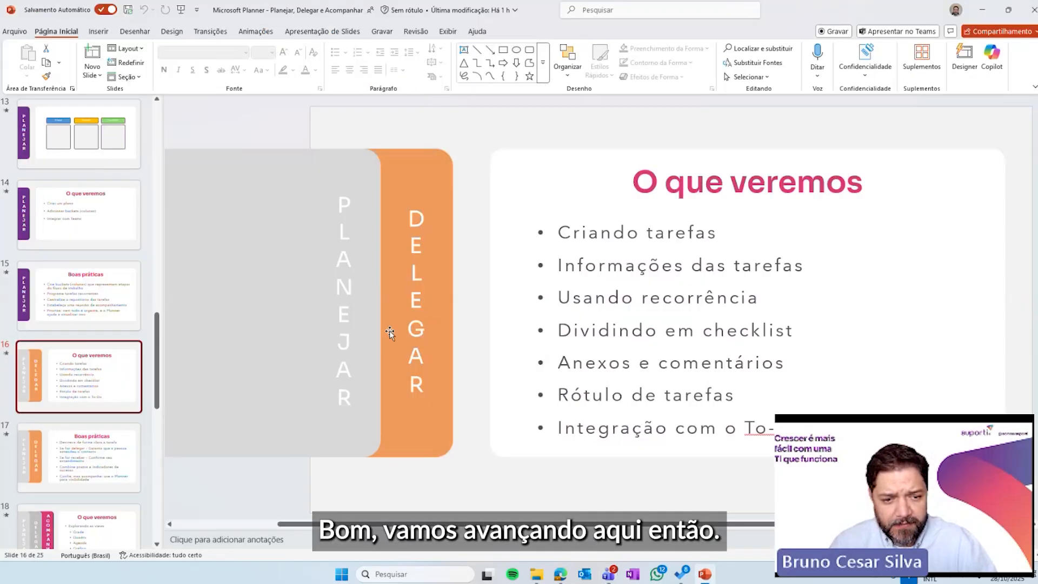
{"action": "key", "text": "shift+F5"}
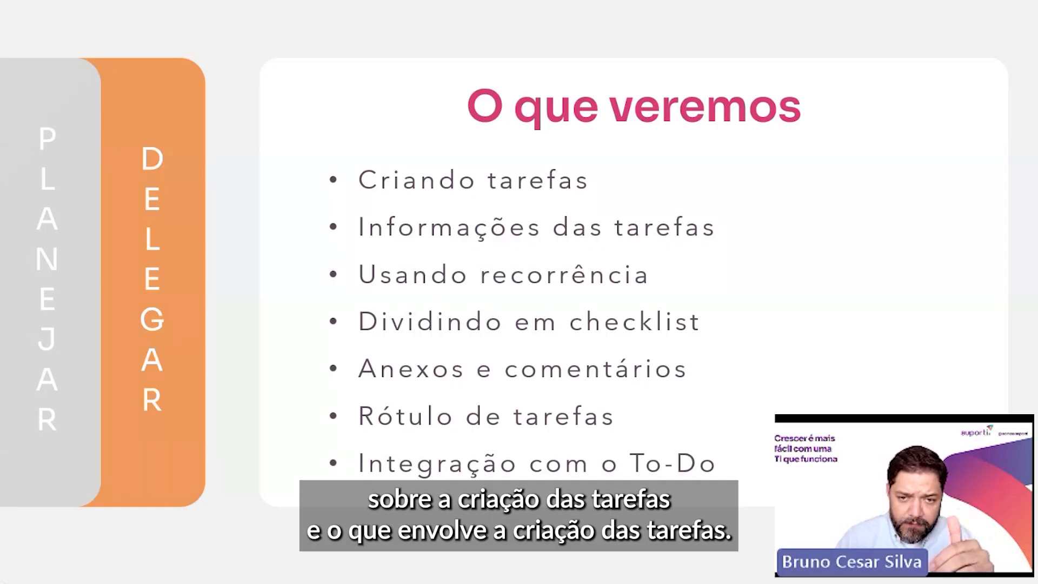
{"action": "key", "text": "Right"}
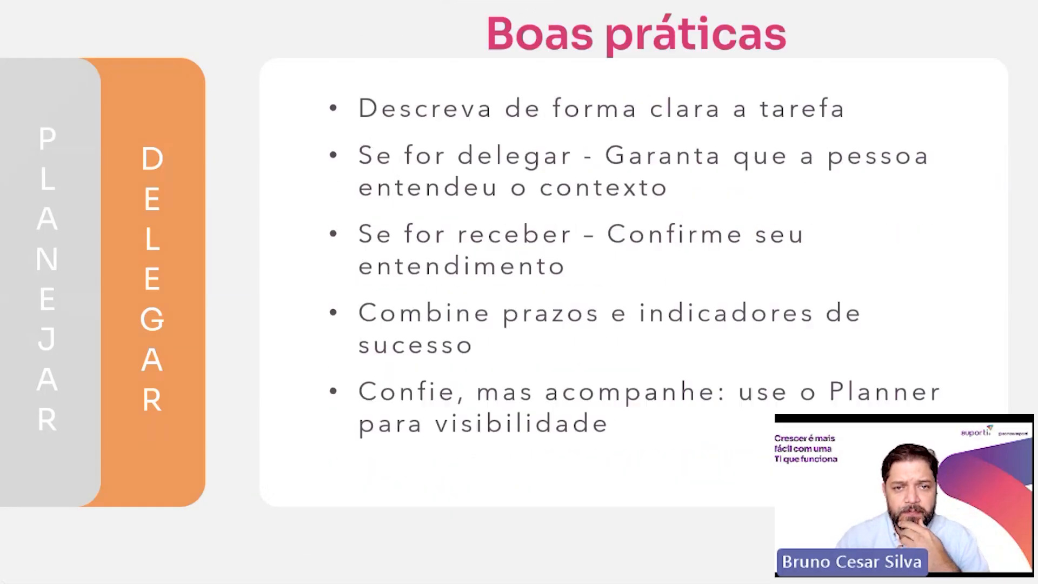
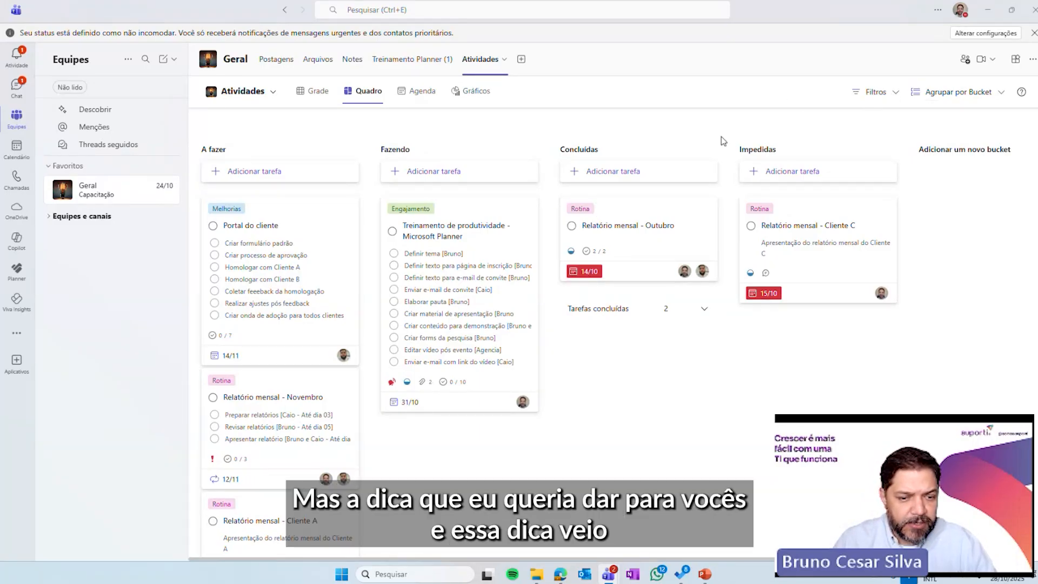
Step: Examine the notes and checklist of the task "Relatório mensal - Novembro" in the Atividades plan
{"action": "left_click", "coordinate": [300, 381]}
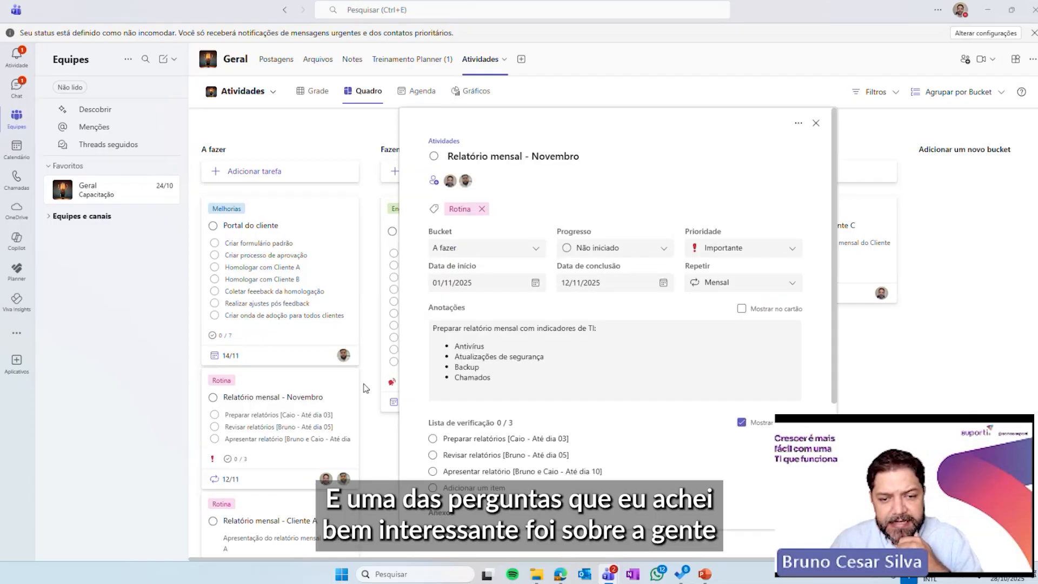
{"action": "scroll", "coordinate": [539, 308], "scroll_direction": "down", "scroll_amount": 5}
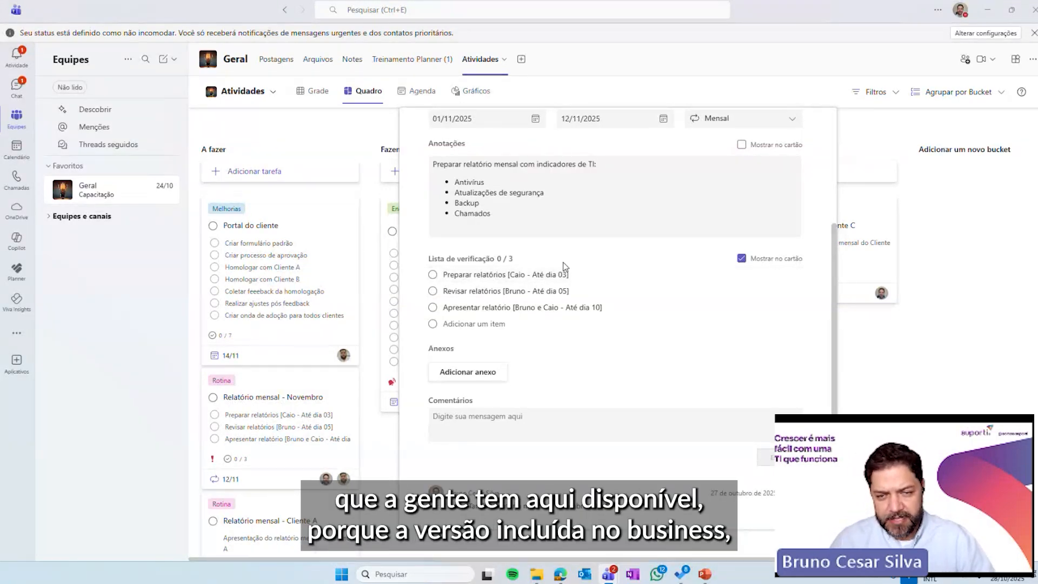
{"action": "scroll", "coordinate": [568, 262], "scroll_direction": "up", "scroll_amount": 1}
{"action": "scroll", "coordinate": [570, 252], "scroll_direction": "down", "scroll_amount": 1}
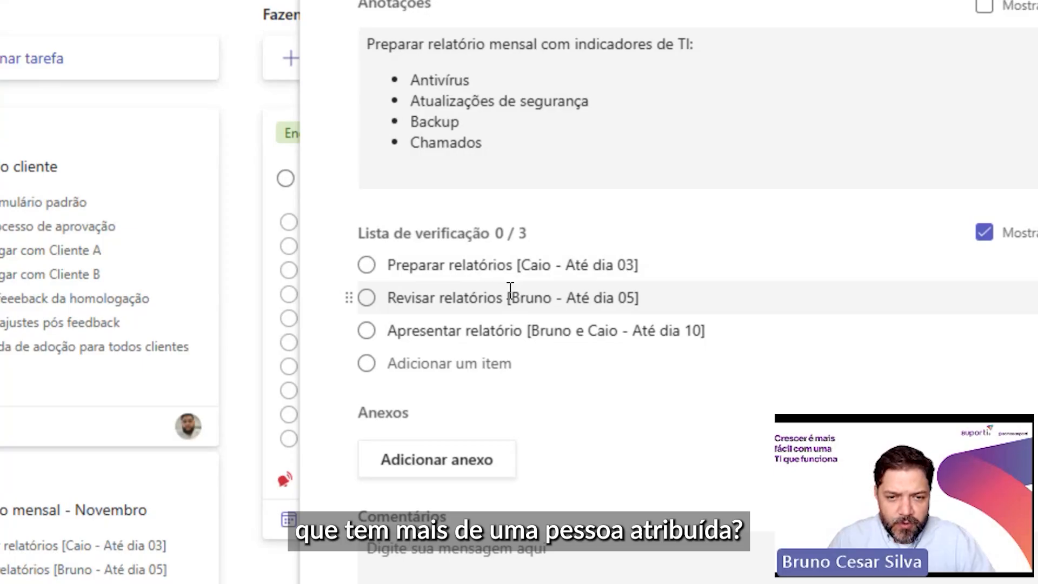
Step: Compare the assignees of "Relatório mensal - Novembro" with the people and deadlines named in its checklist items
{"action": "scroll", "coordinate": [511, 292], "scroll_direction": "up", "scroll_amount": 5}
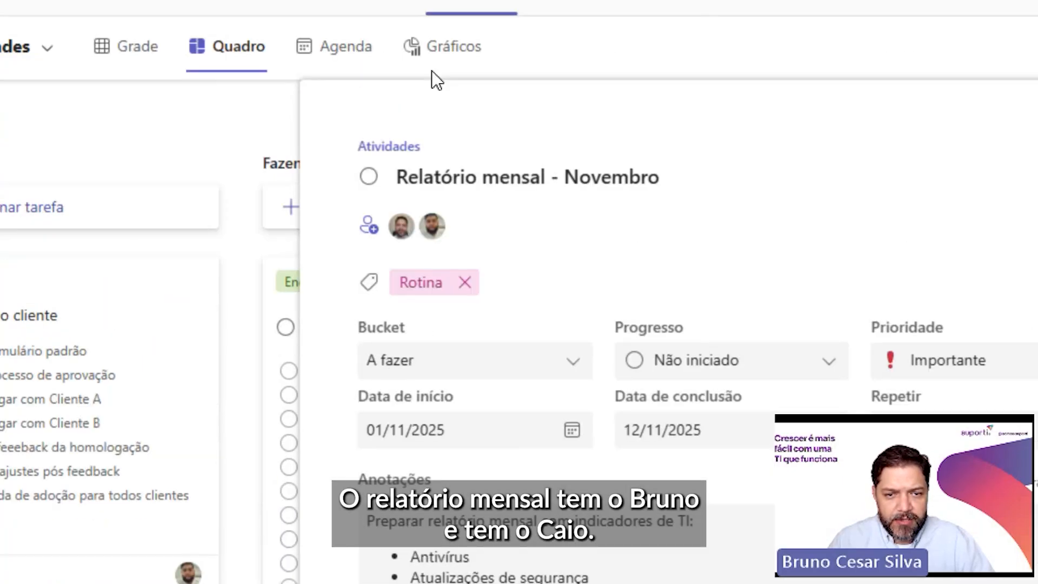
{"action": "scroll", "coordinate": [487, 296], "scroll_direction": "down", "scroll_amount": 5}
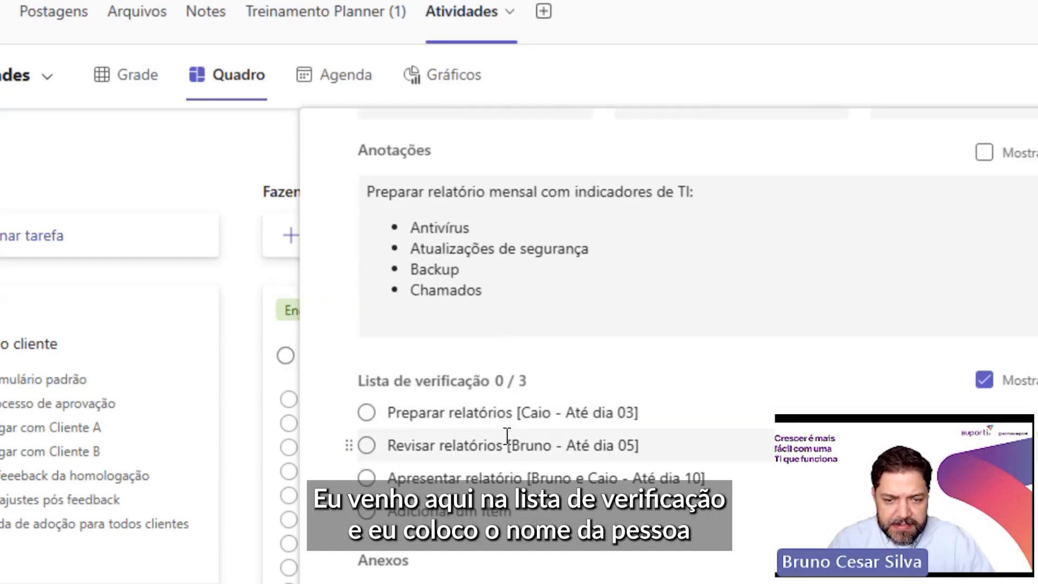
{"action": "mouse_move", "coordinate": [522, 411]}
{"action": "left_mouse_down"}
{"action": "mouse_move", "coordinate": [557, 412]}
{"action": "mouse_move", "coordinate": [542, 411]}
{"action": "left_mouse_up"}
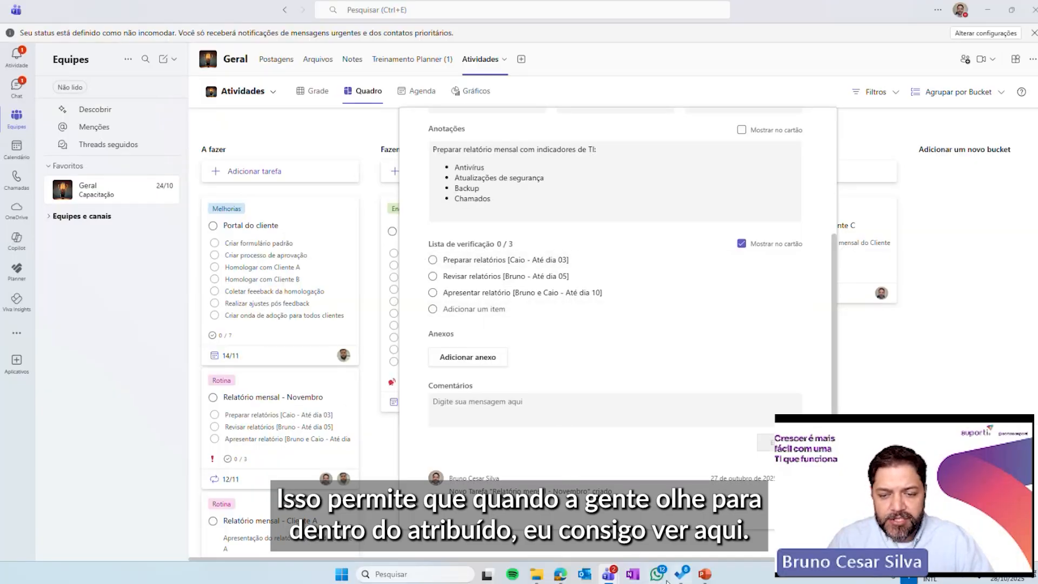
Step: Switch to Microsoft To Do, view the details of "Relatório mensal - Novembro" in "Atribuído a mim", and widen the details pane
{"action": "left_click", "coordinate": [684, 576]}
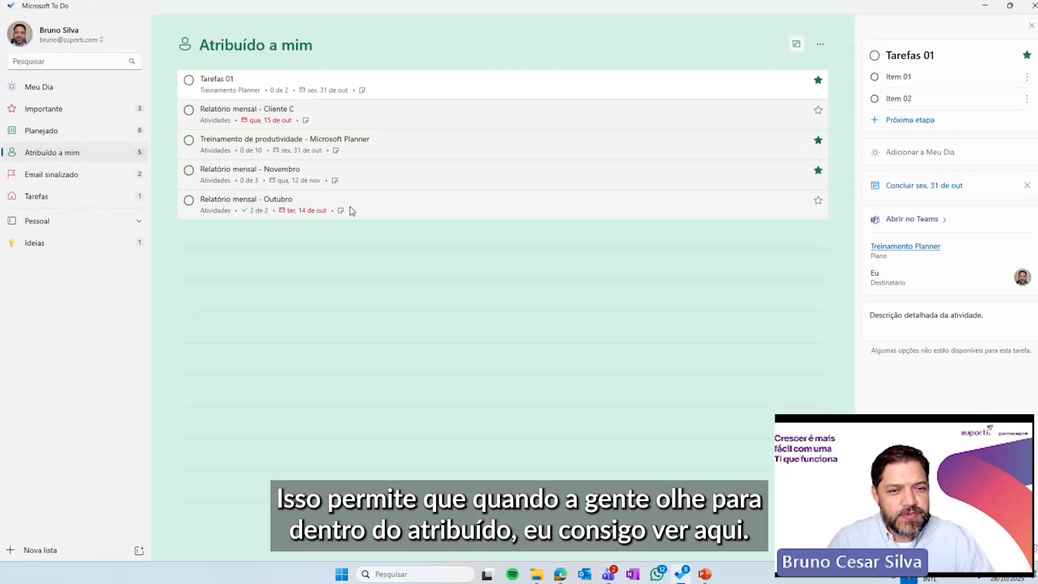
{"action": "left_click", "coordinate": [361, 180]}
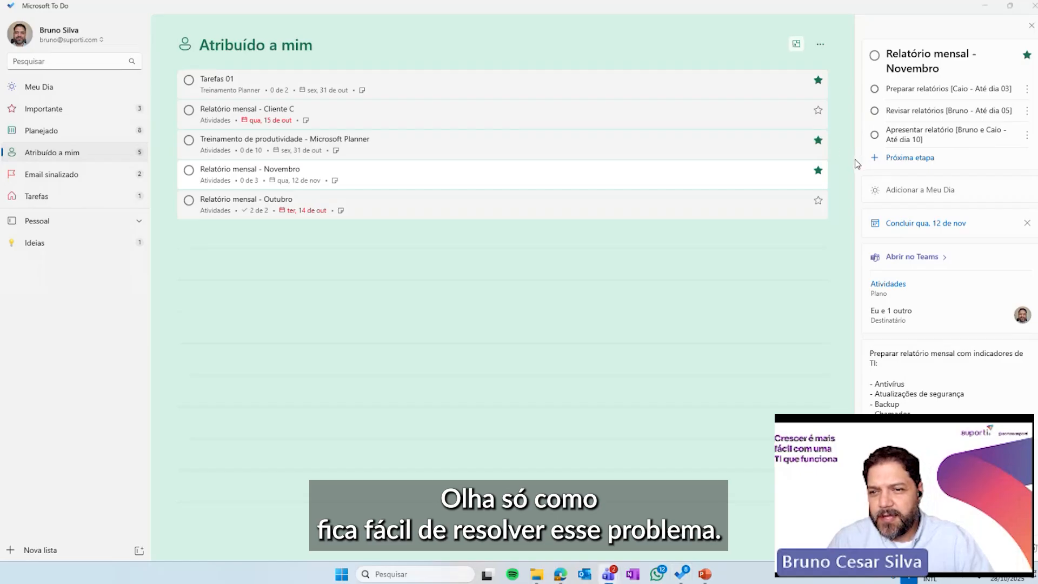
{"action": "left_click_drag", "start_coordinate": [854, 159], "coordinate": [780, 171]}
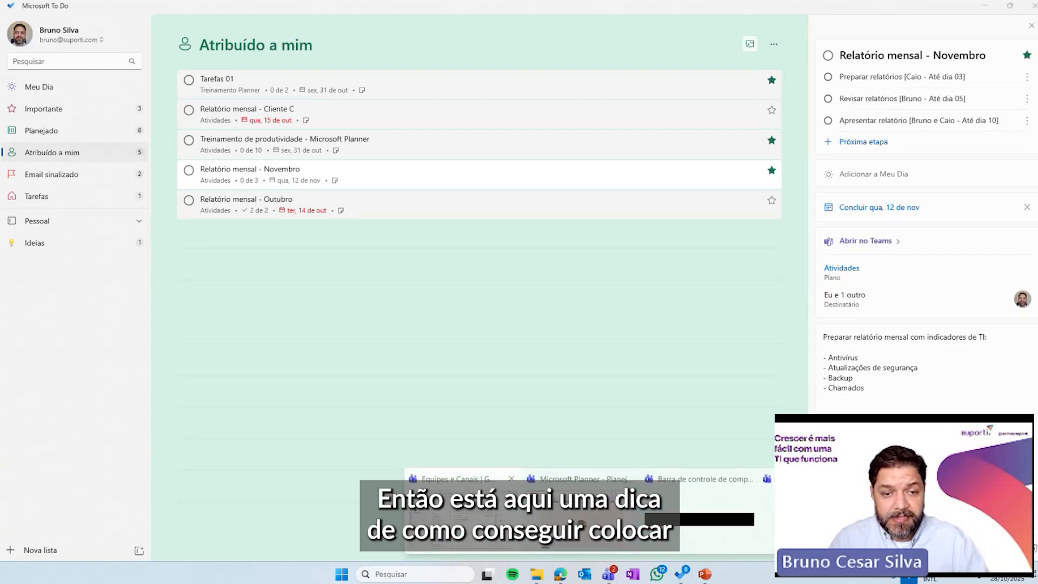
Step: Switch back to Microsoft Teams, review the "Relatório mensal - Novembro" notes and checklist, and close the task details
{"action": "left_click", "coordinate": [609, 573]}
{"action": "scroll", "coordinate": [533, 406], "scroll_direction": "down", "scroll_amount": 2}
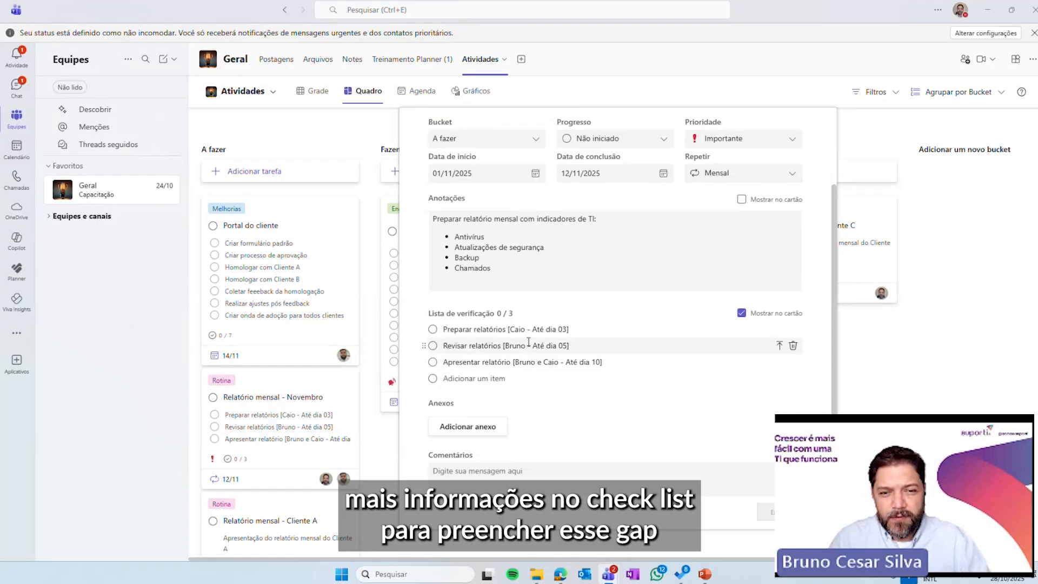
{"action": "scroll", "coordinate": [539, 345], "scroll_direction": "up", "scroll_amount": 2}
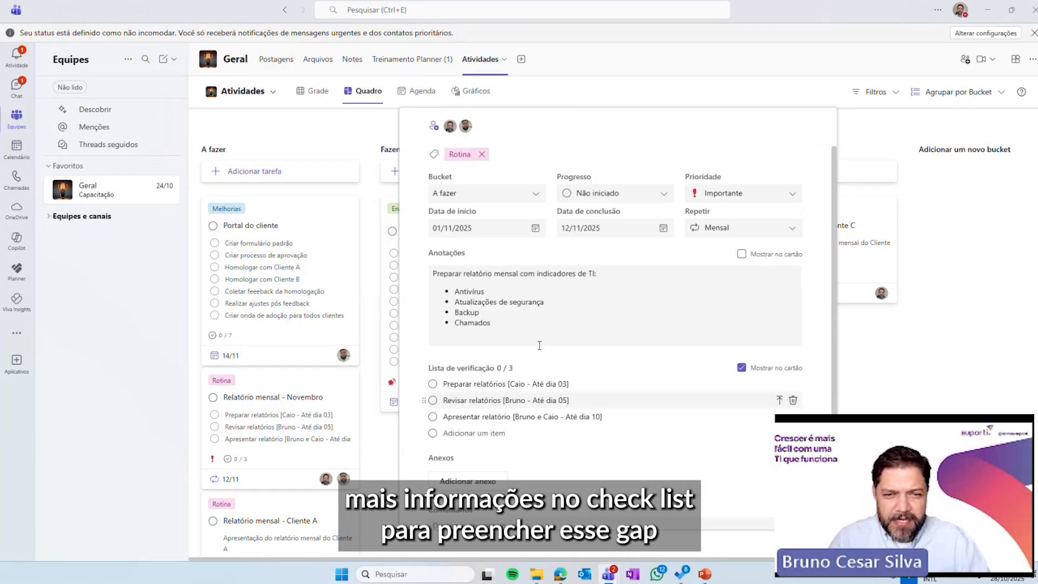
{"action": "scroll", "coordinate": [542, 351], "scroll_direction": "down", "scroll_amount": 1}
{"action": "scroll", "coordinate": [541, 349], "scroll_direction": "down", "scroll_amount": 2}
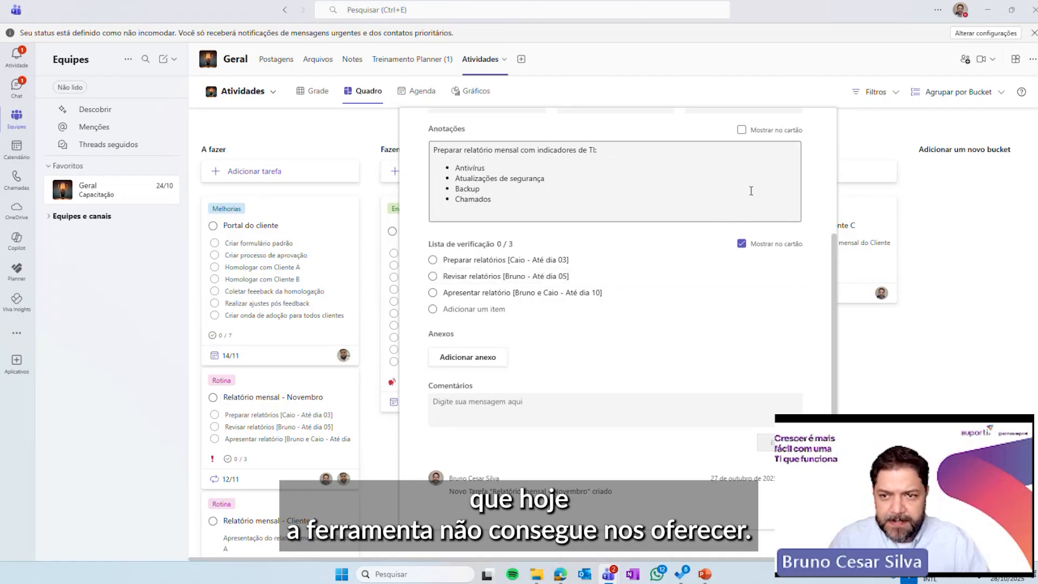
{"action": "scroll", "coordinate": [779, 241], "scroll_direction": "up", "scroll_amount": 5}
{"action": "left_click", "coordinate": [819, 124]}
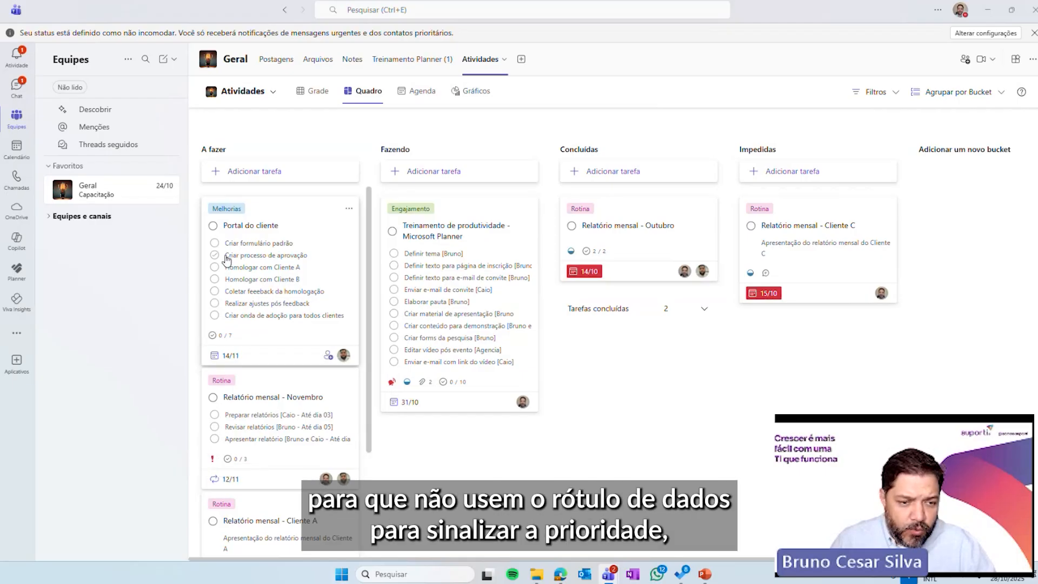
Step: View the available priority options of the task "Relatório mensal - Novembro" without changing them and close its details
{"action": "left_click", "coordinate": [280, 385]}
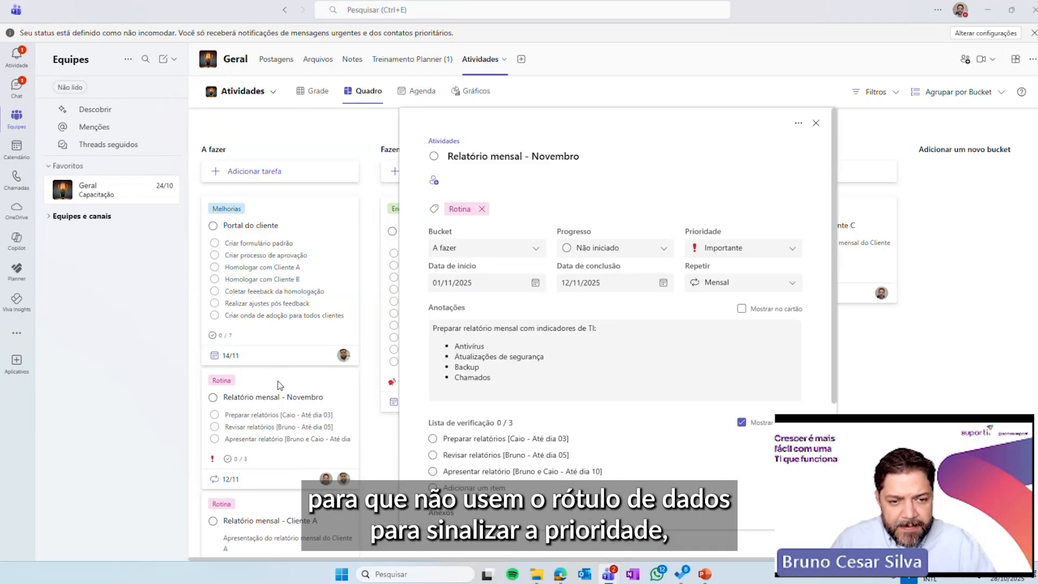
{"action": "left_click", "coordinate": [743, 248]}
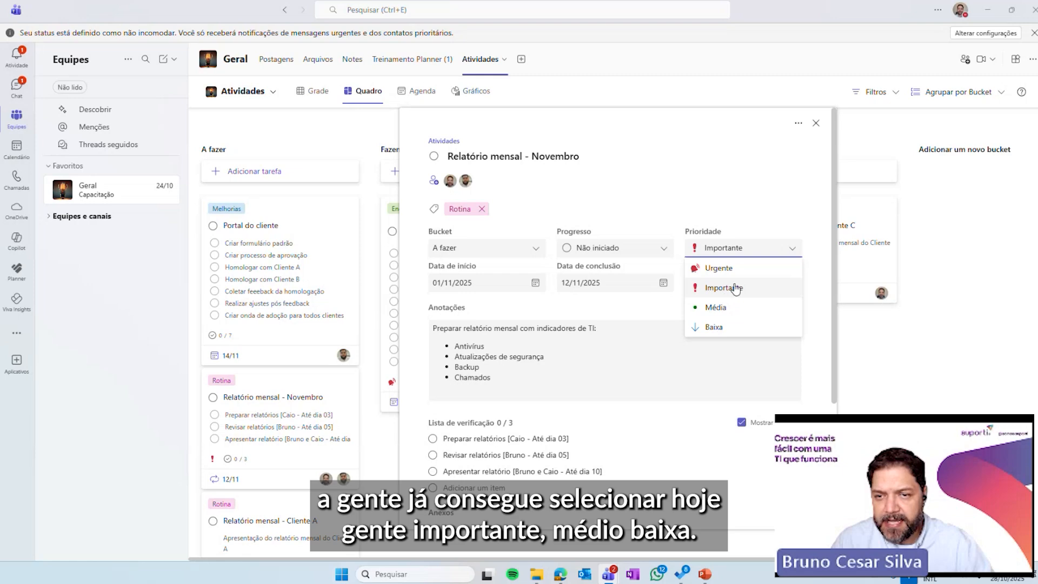
{"action": "left_click", "coordinate": [823, 161]}
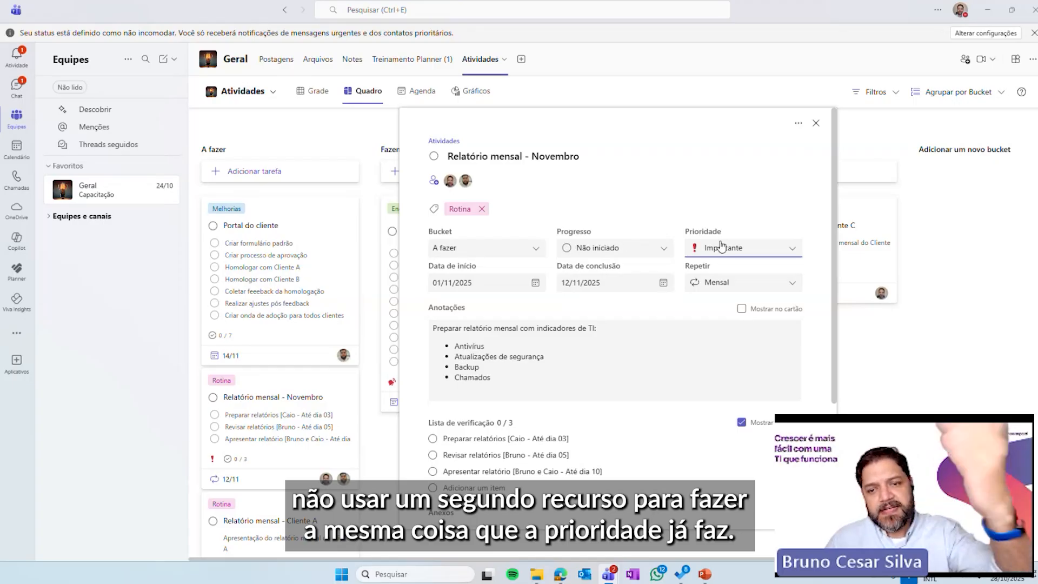
{"action": "left_click", "coordinate": [811, 126]}
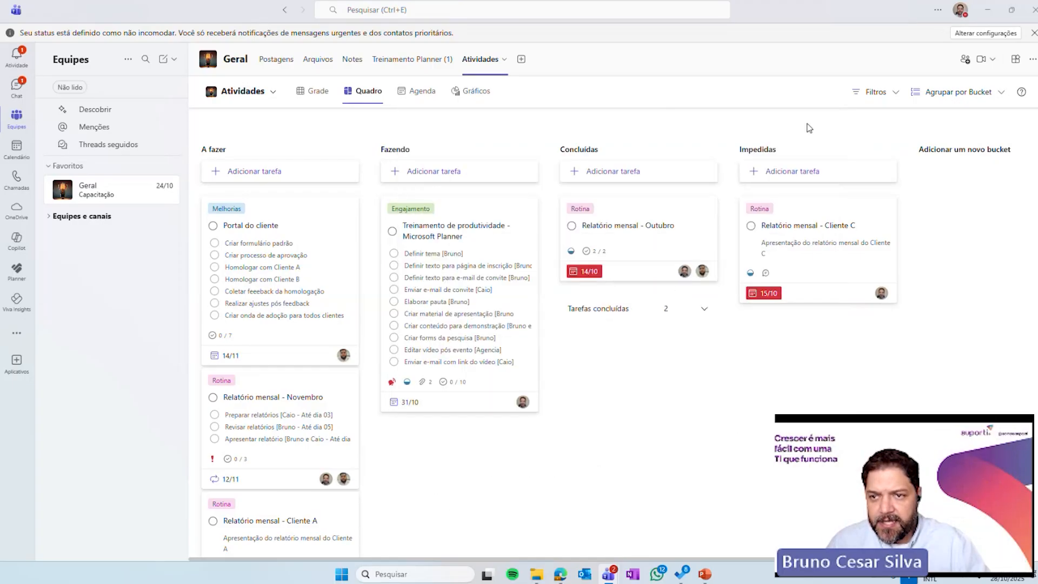
Step: Filter the Atividades board by priority Importante and add Média to the filter
{"action": "left_click", "coordinate": [897, 96]}
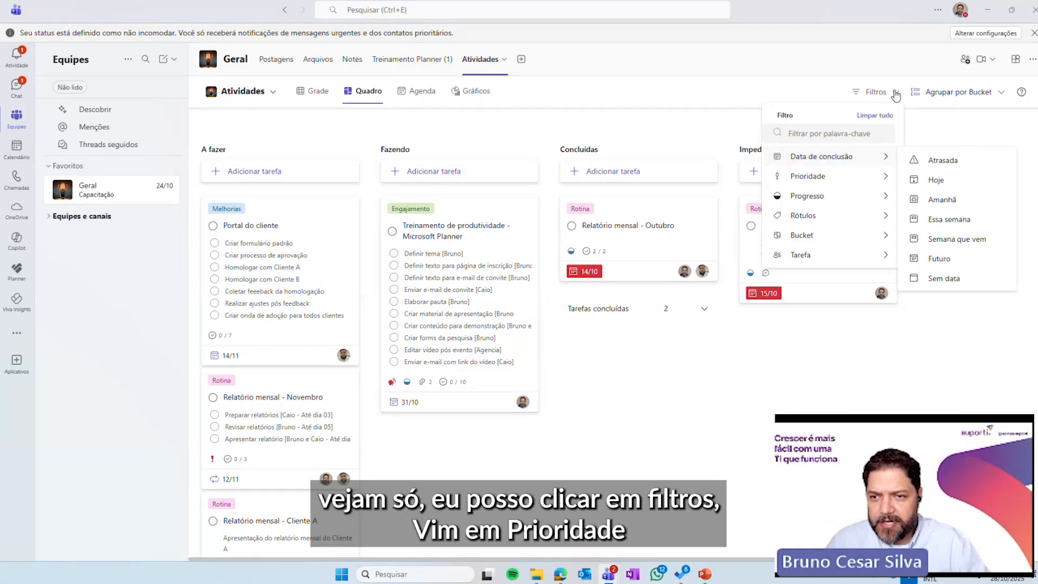
{"action": "mouse_move", "coordinate": [821, 183]}
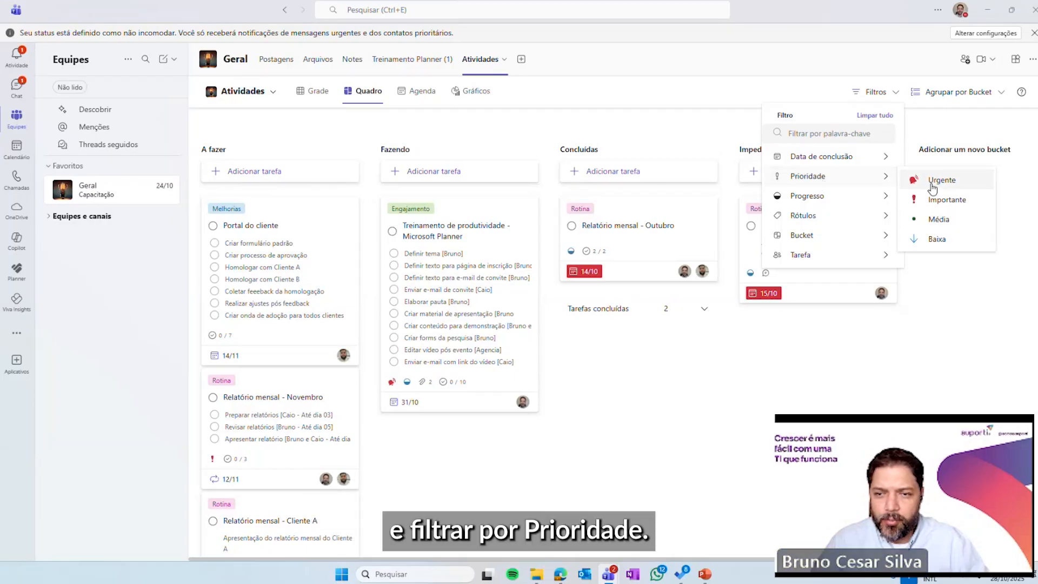
{"action": "left_click", "coordinate": [934, 207]}
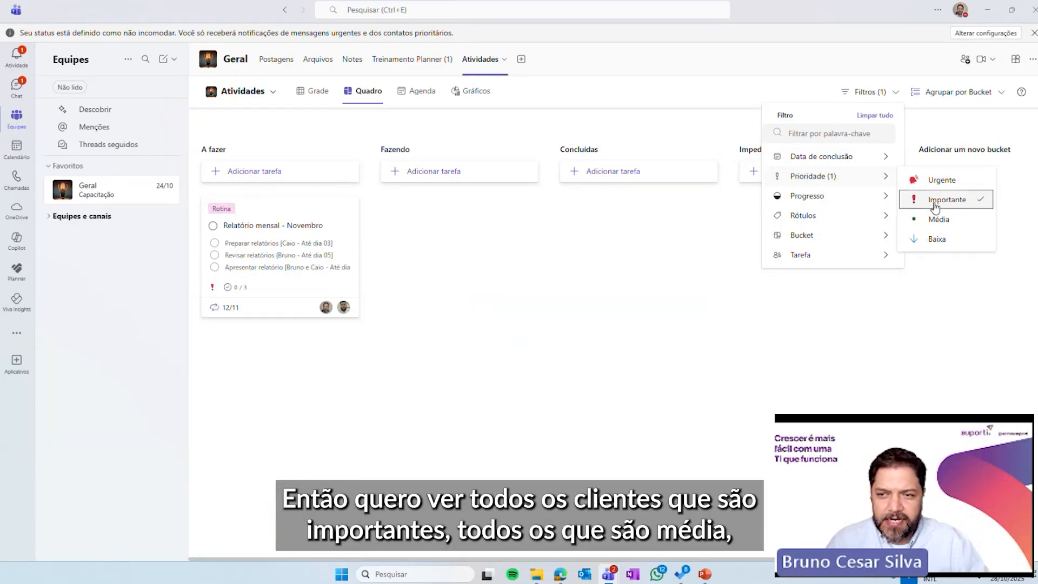
{"action": "left_click", "coordinate": [937, 219]}
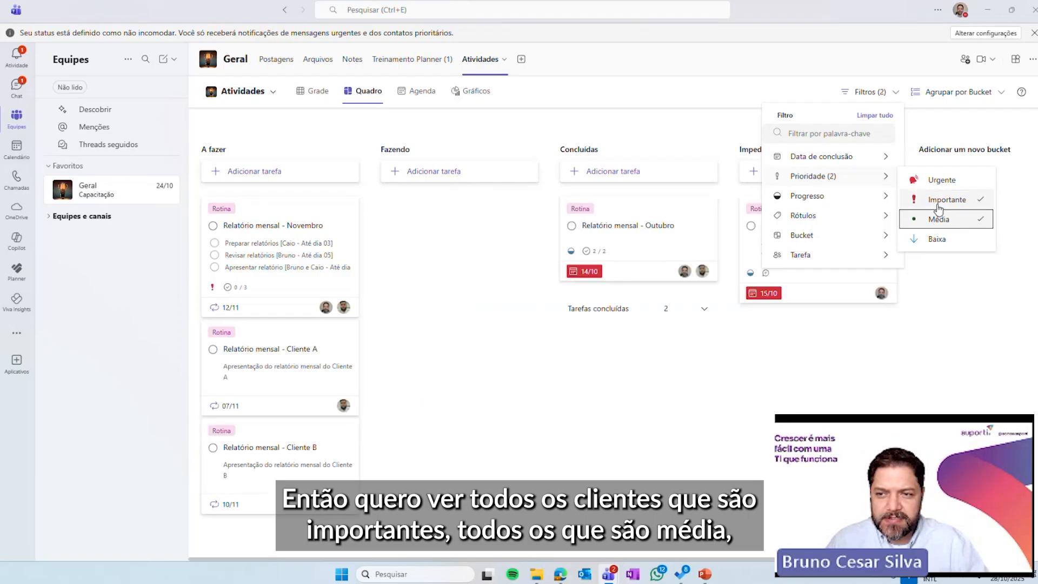
Step: Change the board's priority filter to show only Baixa tasks
{"action": "left_click", "coordinate": [941, 199]}
{"action": "left_click", "coordinate": [930, 239]}
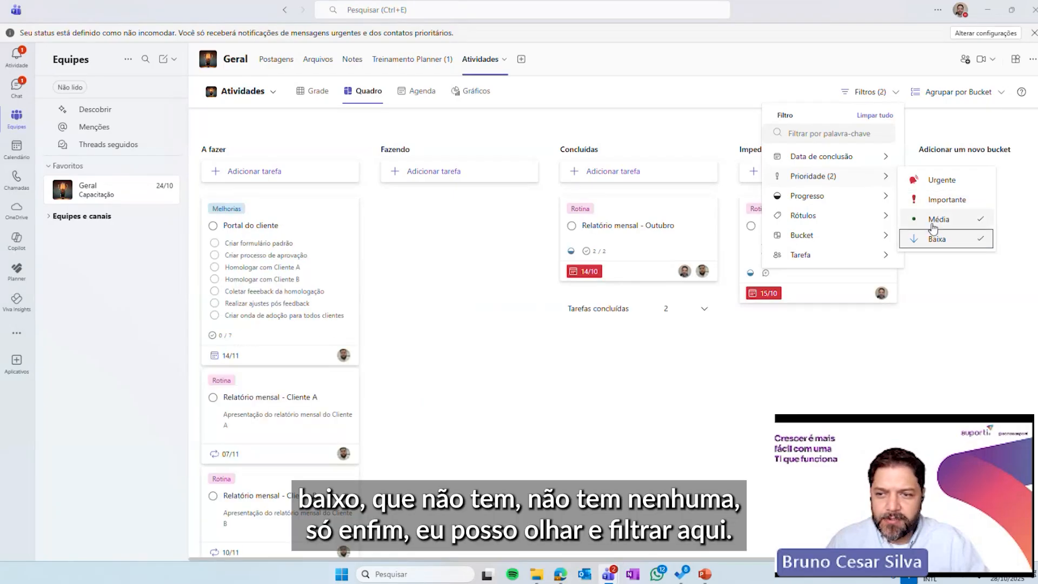
{"action": "left_click", "coordinate": [936, 220]}
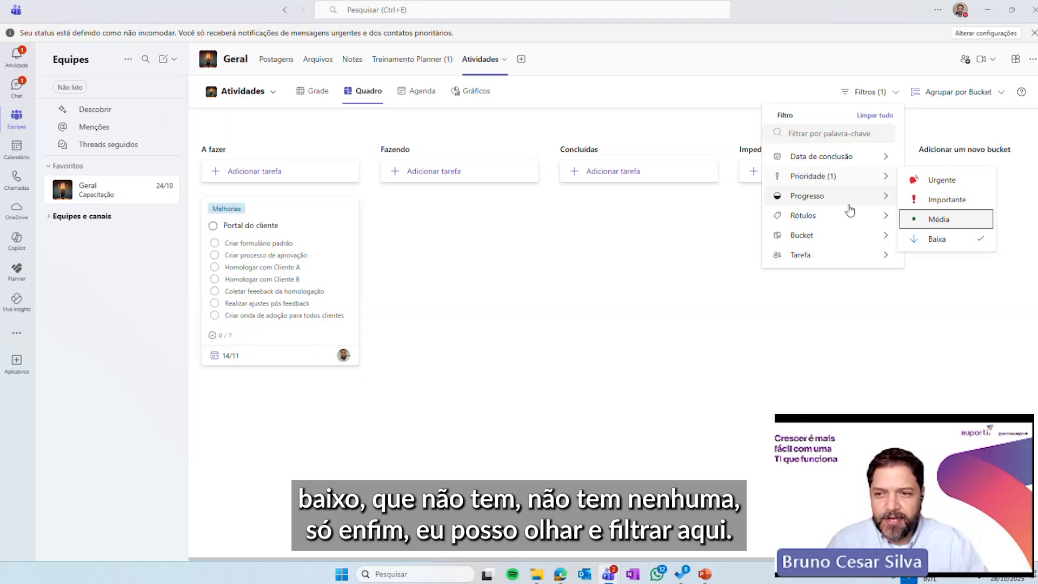
Step: Show only Urgente tasks in place of Baixa, and remove the priority filter to restore the full board
{"action": "left_click", "coordinate": [930, 239]}
{"action": "left_click", "coordinate": [940, 182]}
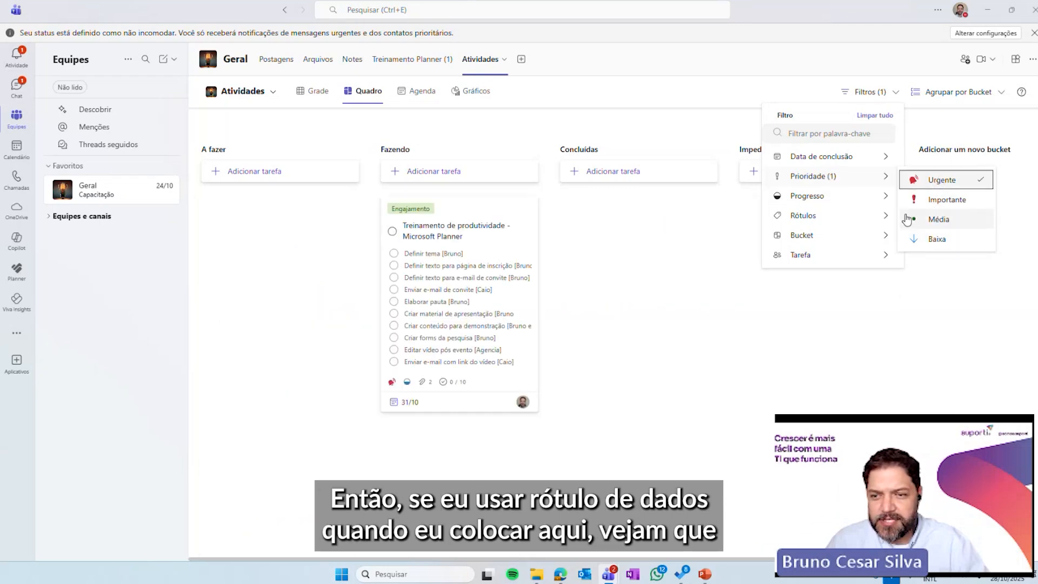
{"action": "mouse_move", "coordinate": [840, 216]}
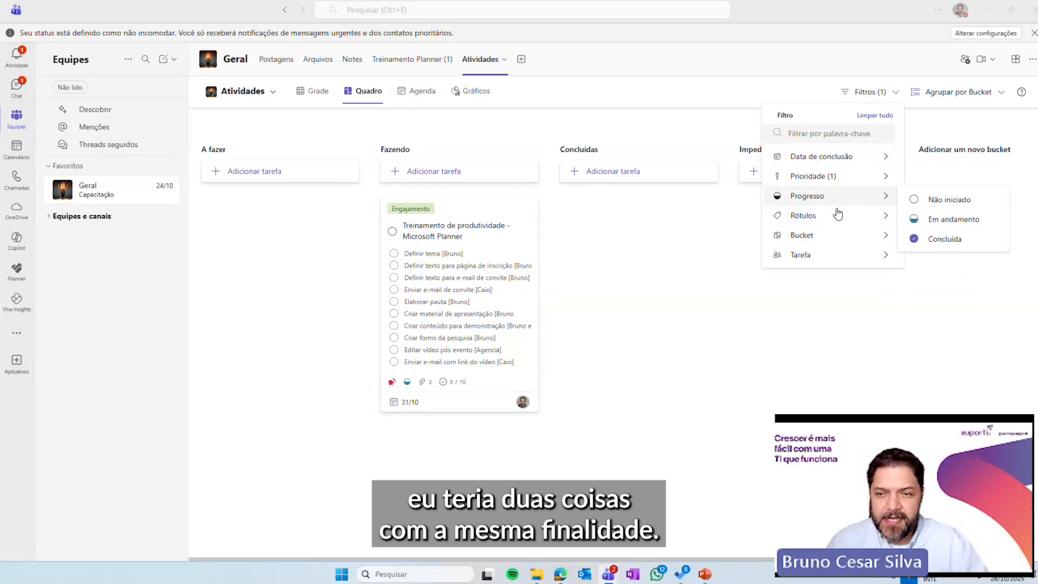
{"action": "mouse_move", "coordinate": [896, 178]}
{"action": "left_click", "coordinate": [930, 180]}
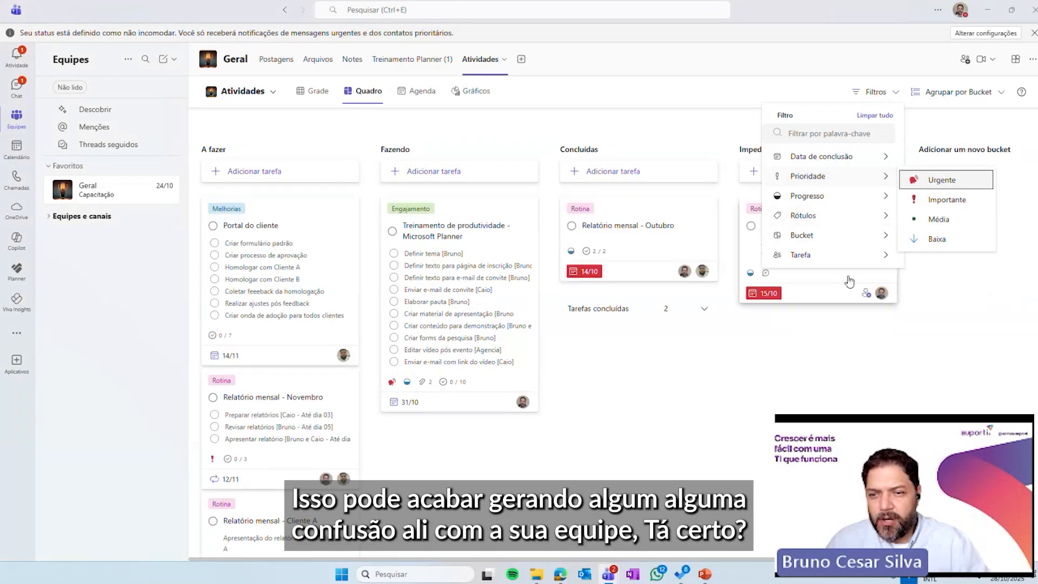
{"action": "left_click", "coordinate": [790, 342]}
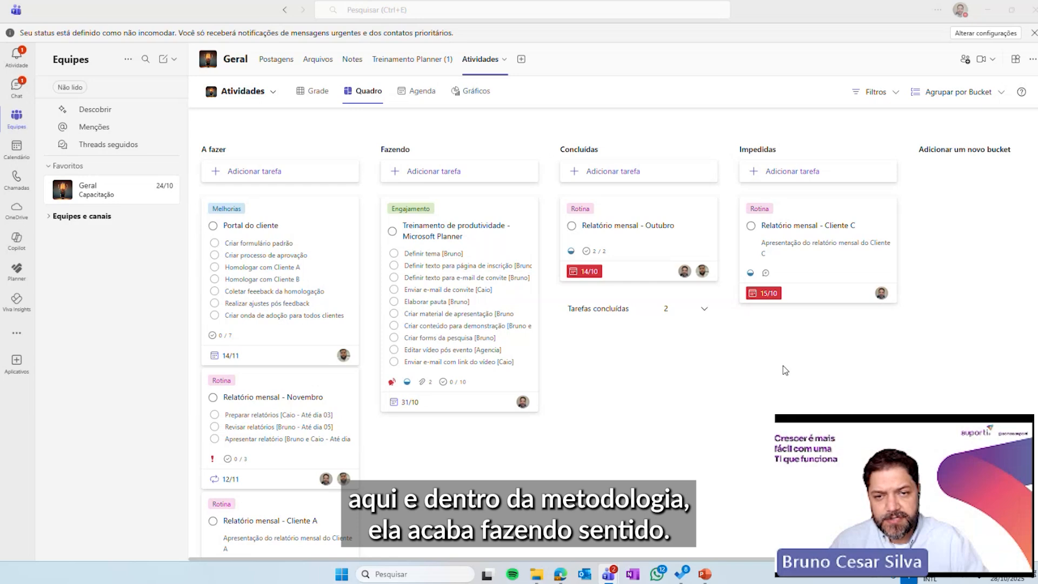
Step: Review the details and comments of the task "Relatório mensal - Cliente C" in the Impedidas bucket and close it
{"action": "left_click", "coordinate": [860, 204]}
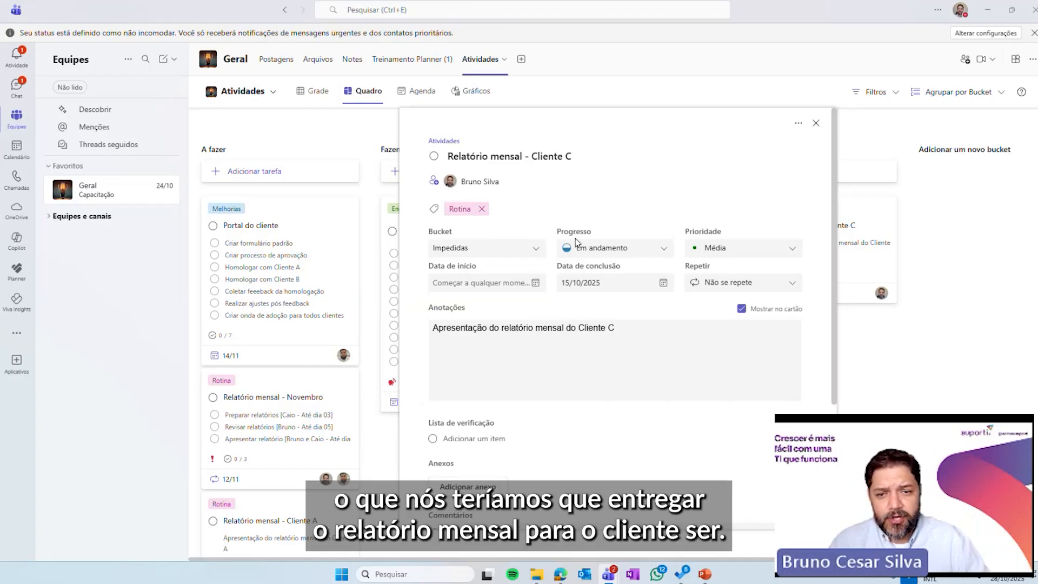
{"action": "scroll", "coordinate": [577, 249], "scroll_direction": "down", "scroll_amount": 5}
{"action": "left_click_drag", "start_coordinate": [453, 443], "coordinate": [648, 453]}
{"action": "scroll", "coordinate": [644, 427], "scroll_direction": "up", "scroll_amount": 5}
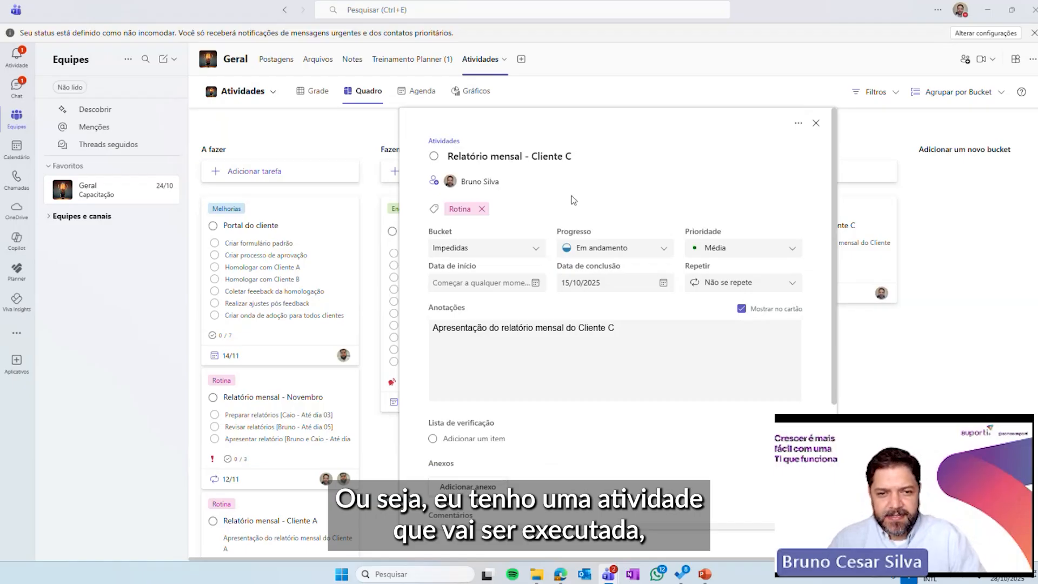
{"action": "left_click", "coordinate": [816, 123]}
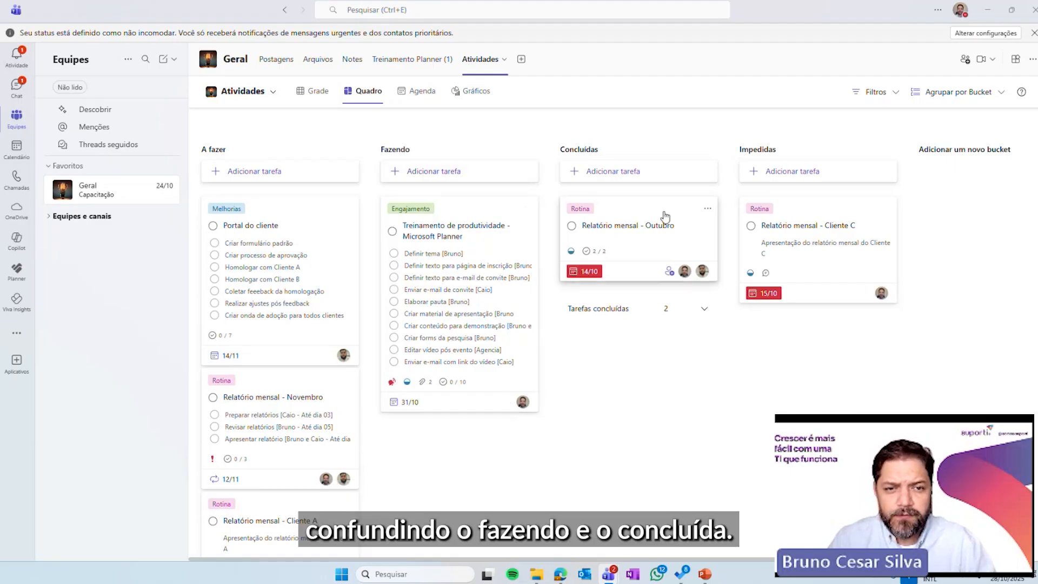
Step: Examine the notes, checklist and attachments of the task "Treinamento de produtividade - Microsoft Planner" in the Fazendo bucket
{"action": "left_click", "coordinate": [465, 213]}
{"action": "scroll", "coordinate": [562, 249], "scroll_direction": "down", "scroll_amount": 5}
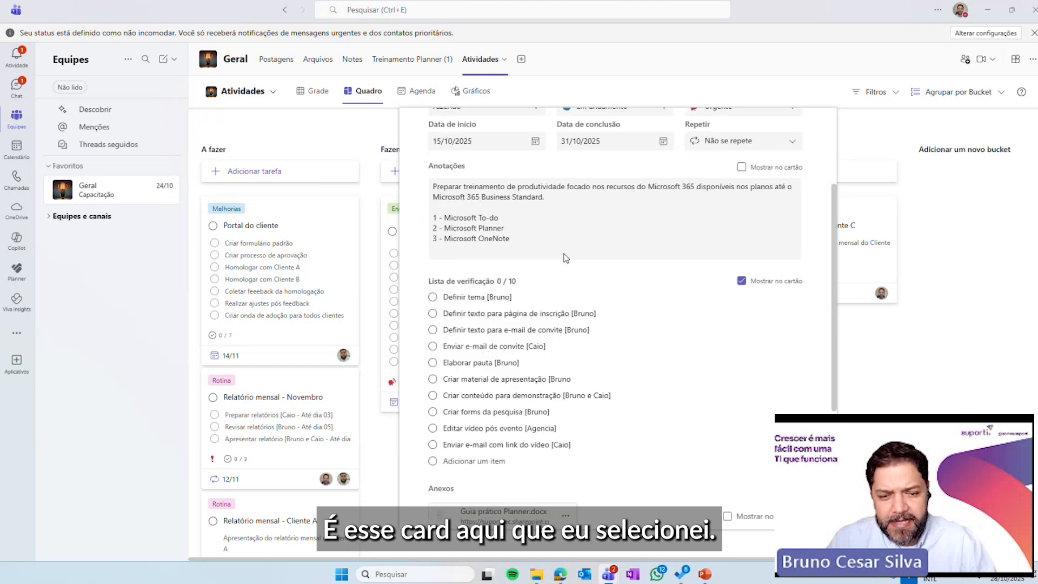
{"action": "scroll", "coordinate": [563, 256], "scroll_direction": "down", "scroll_amount": 2}
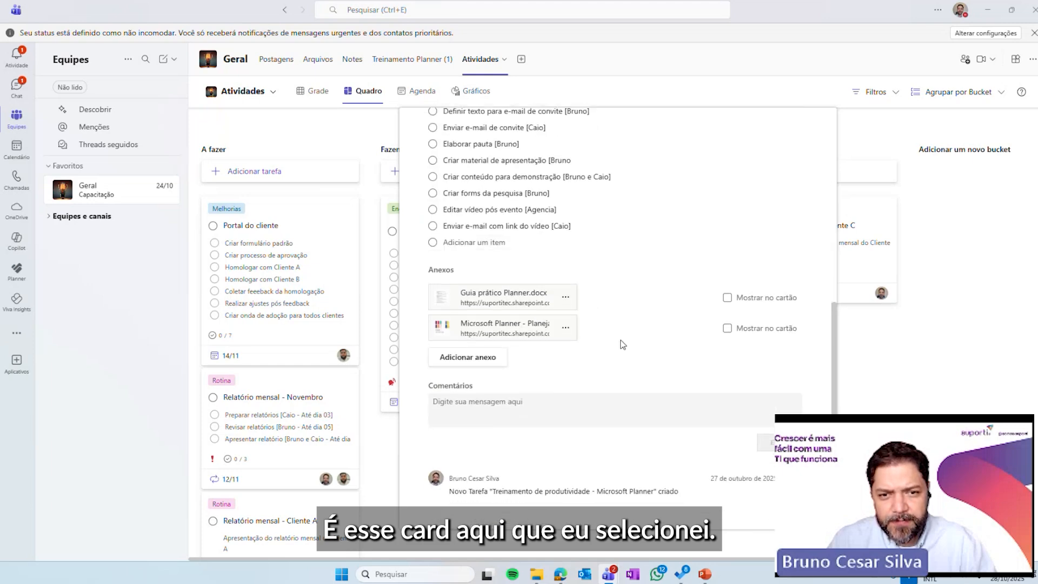
{"action": "scroll", "coordinate": [621, 343], "scroll_direction": "up", "scroll_amount": 4}
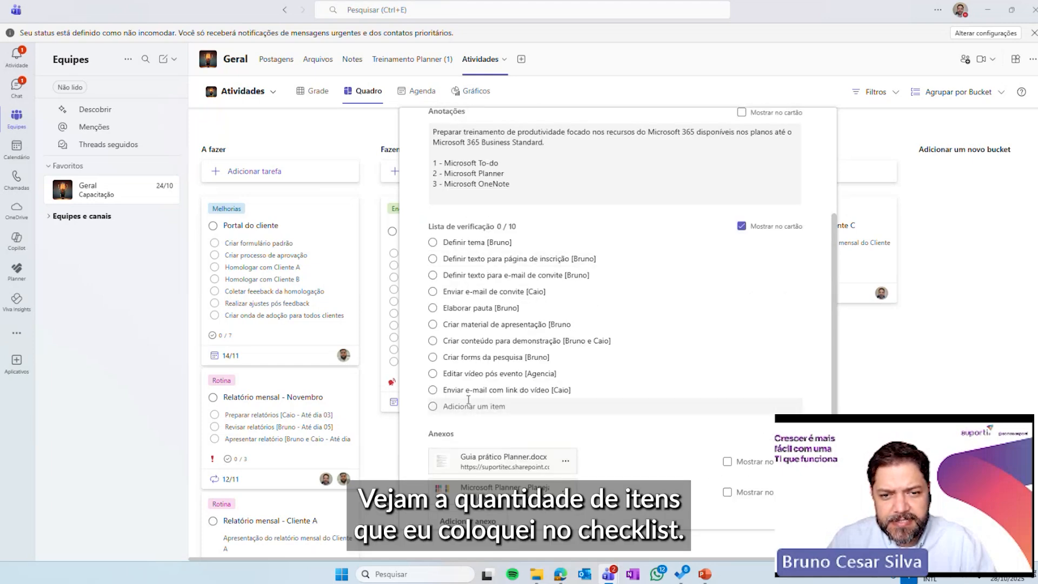
{"action": "scroll", "coordinate": [546, 285], "scroll_direction": "up", "scroll_amount": 2}
{"action": "scroll", "coordinate": [545, 285], "scroll_direction": "up", "scroll_amount": 2}
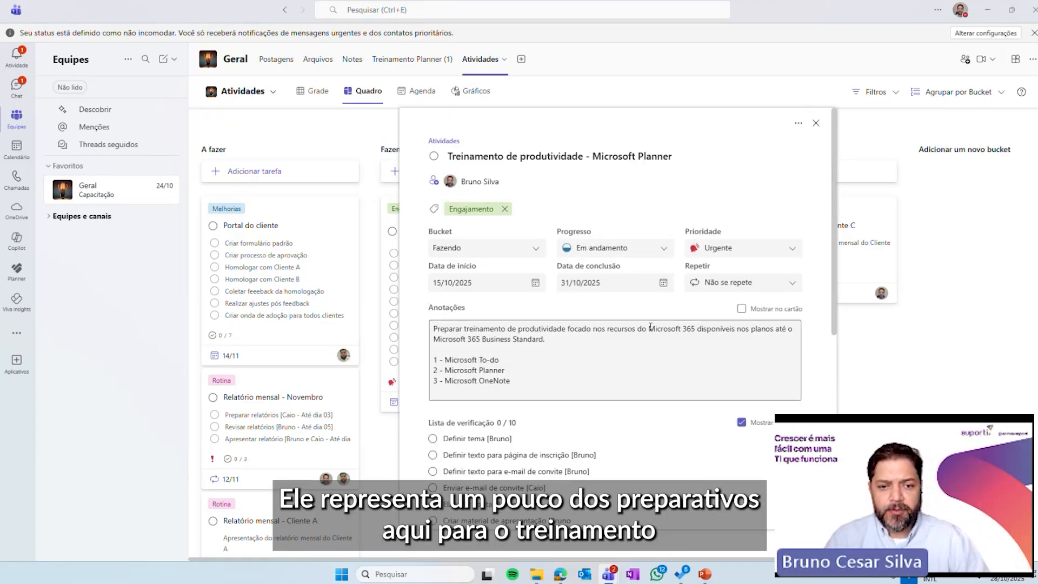
{"action": "scroll", "coordinate": [650, 290], "scroll_direction": "down", "scroll_amount": 2}
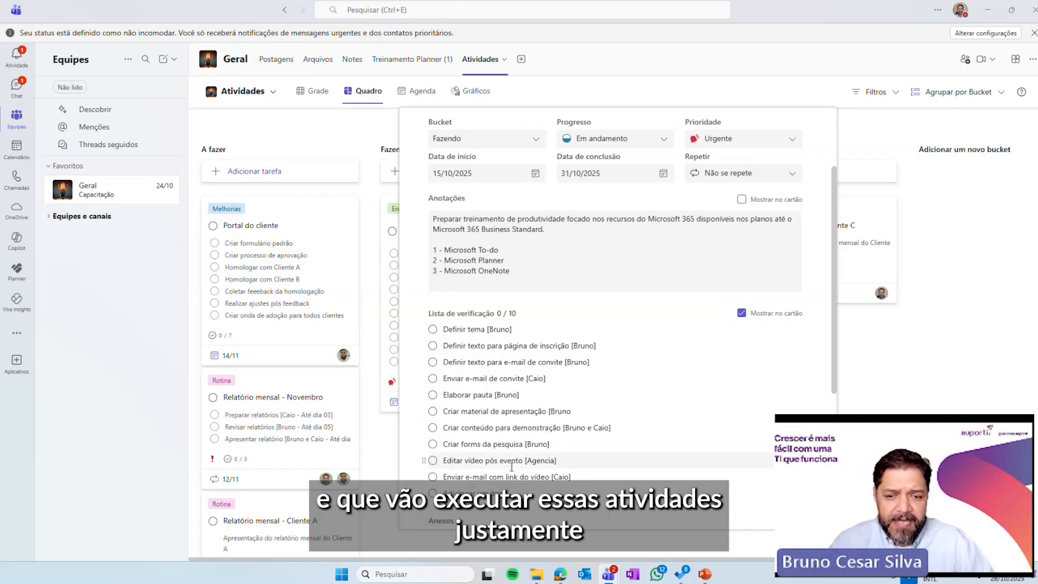
{"action": "scroll", "coordinate": [542, 439], "scroll_direction": "up", "scroll_amount": 3}
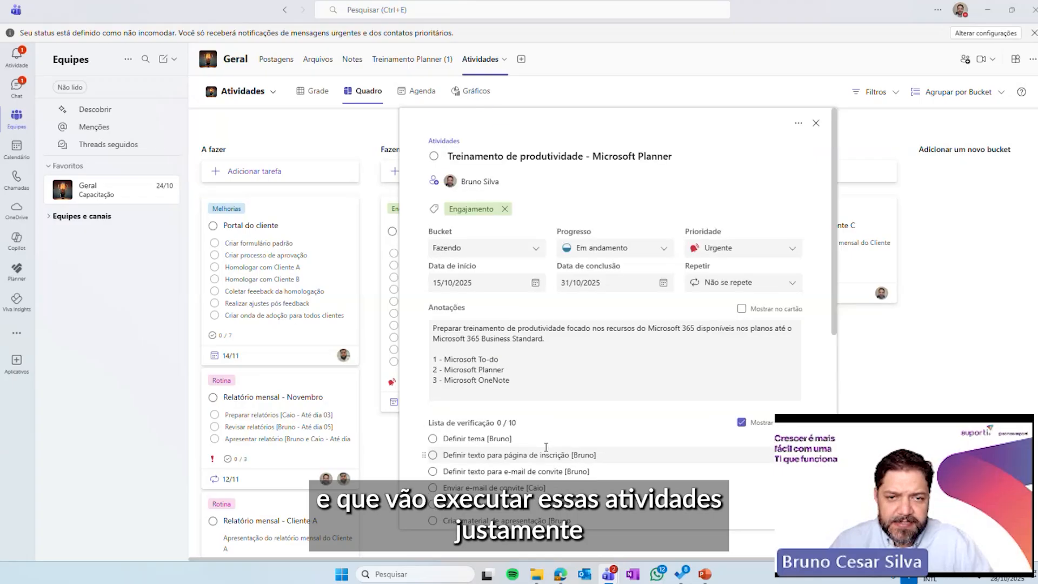
{"action": "scroll", "coordinate": [567, 380], "scroll_direction": "down", "scroll_amount": 7}
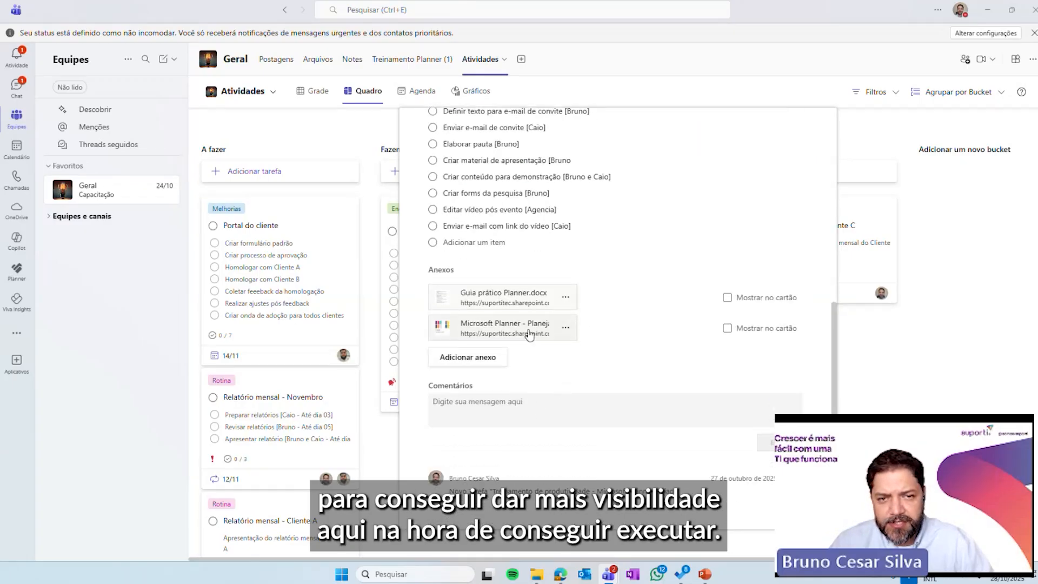
{"action": "scroll", "coordinate": [529, 334], "scroll_direction": "up", "scroll_amount": 4}
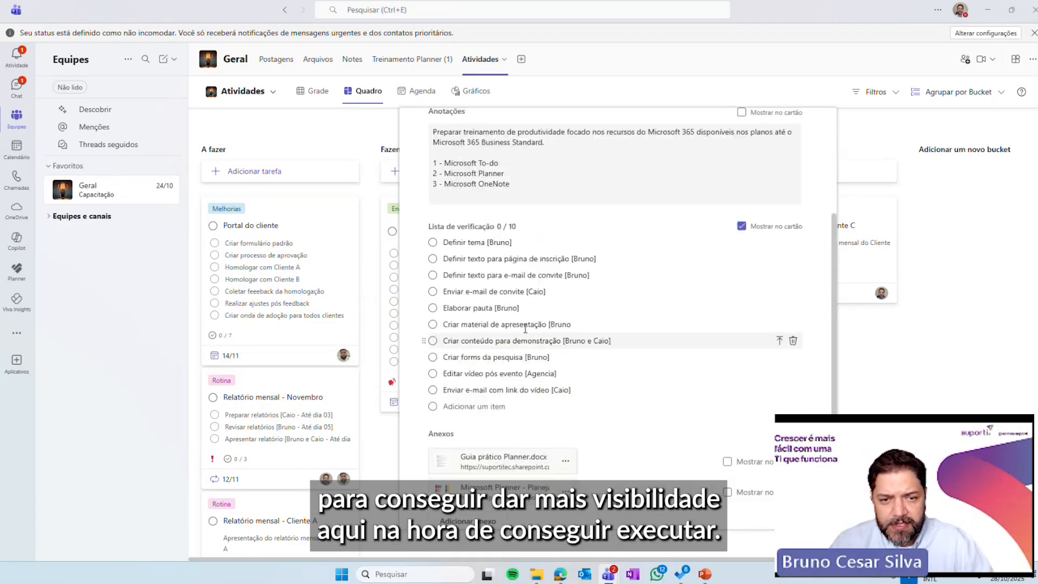
Step: Mark the first five checklist items, from "Definir tema" to "Elaborar pauta", as complete in the Microsoft Planner training task and close it
{"action": "left_click", "coordinate": [433, 242]}
{"action": "left_click", "coordinate": [432, 258]}
{"action": "left_click", "coordinate": [432, 274]}
{"action": "left_click", "coordinate": [432, 291]}
{"action": "left_click", "coordinate": [432, 307]}
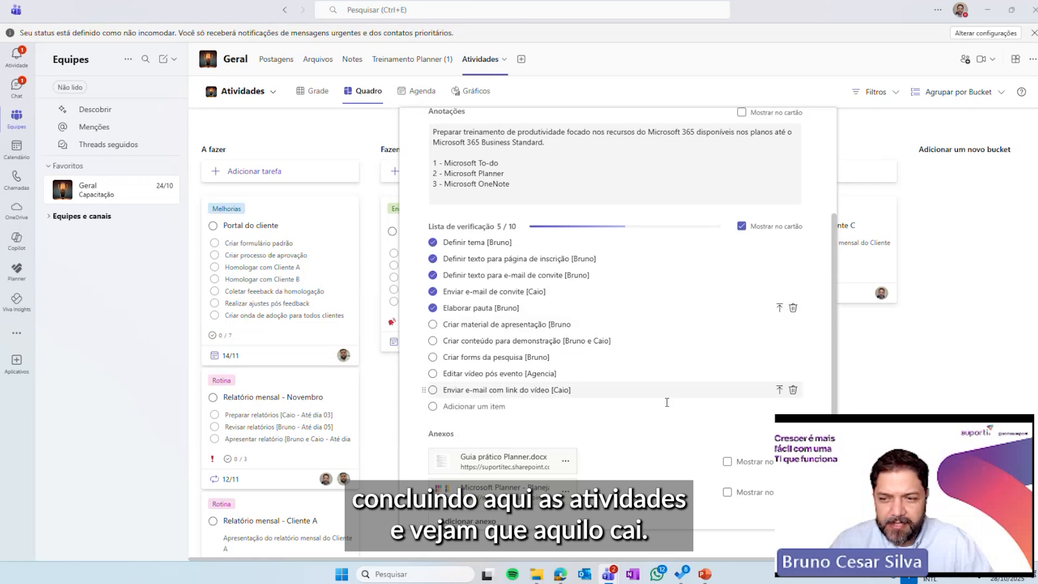
{"action": "scroll", "coordinate": [783, 363], "scroll_direction": "up", "scroll_amount": 3}
{"action": "scroll", "coordinate": [685, 188], "scroll_direction": "up", "scroll_amount": 1}
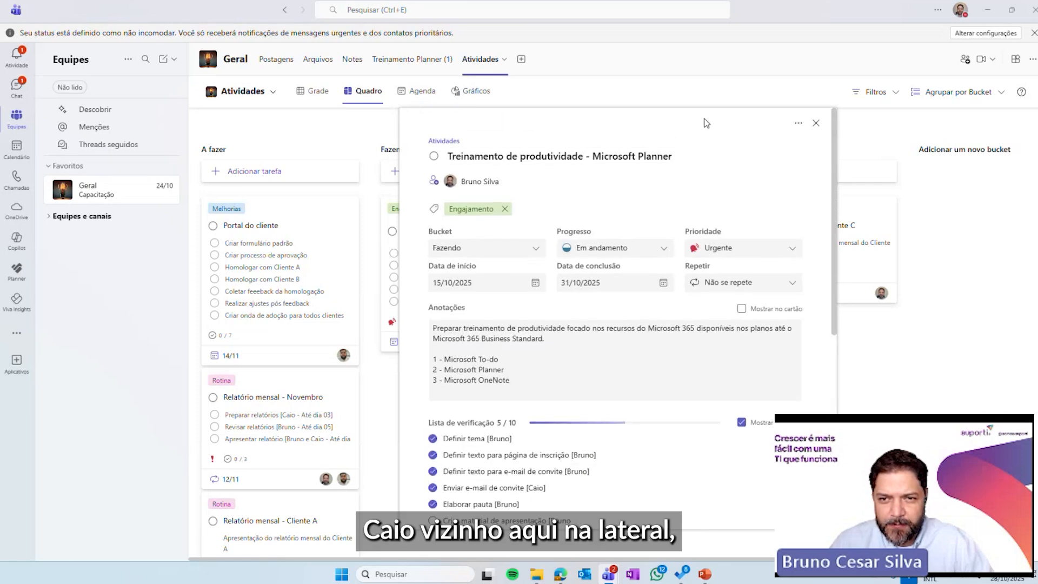
{"action": "left_click", "coordinate": [816, 124]}
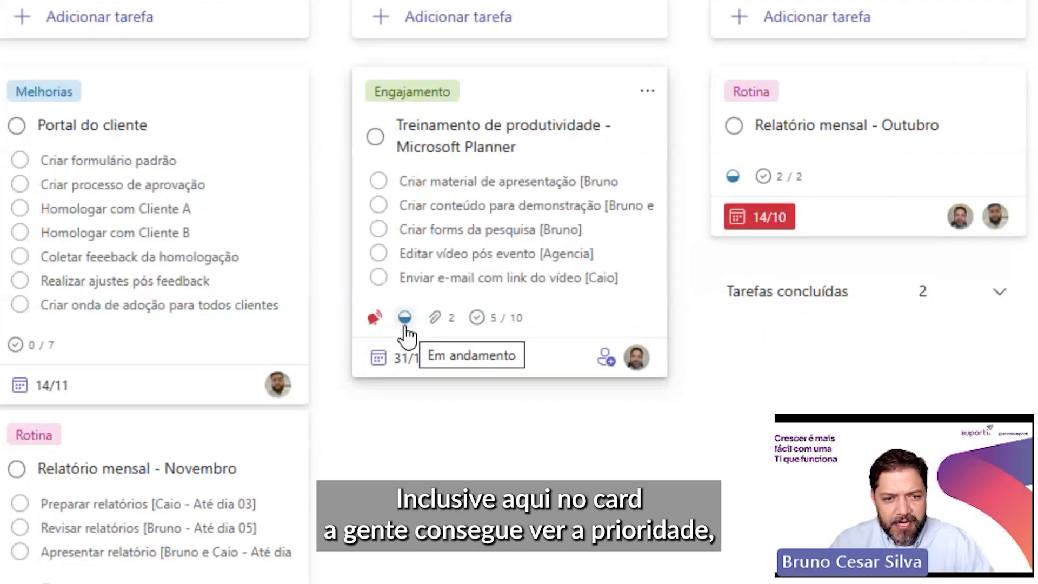
Step: Check the priority, progress, attachment and checklist indicators on the "Treinamento de produtividade - Microsoft Planner" card, then reopen its details and close them
{"action": "mouse_move", "coordinate": [374, 322]}
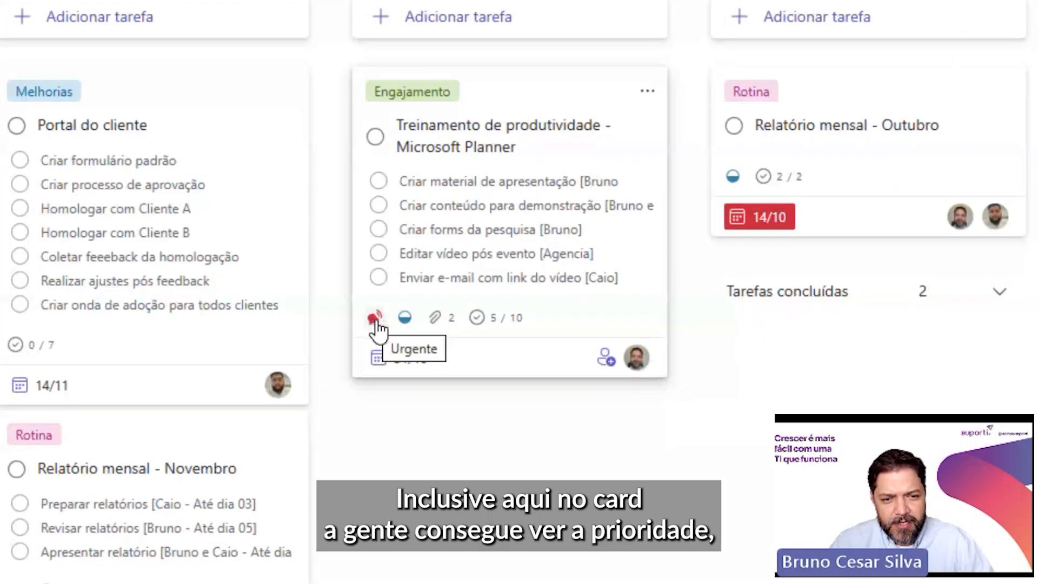
{"action": "mouse_move", "coordinate": [405, 326]}
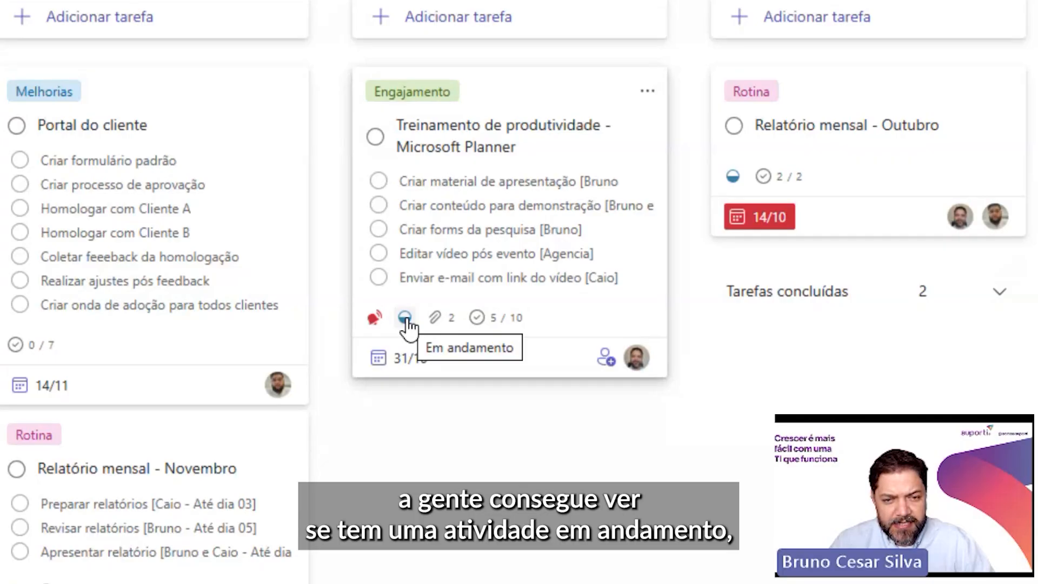
{"action": "mouse_move", "coordinate": [456, 326]}
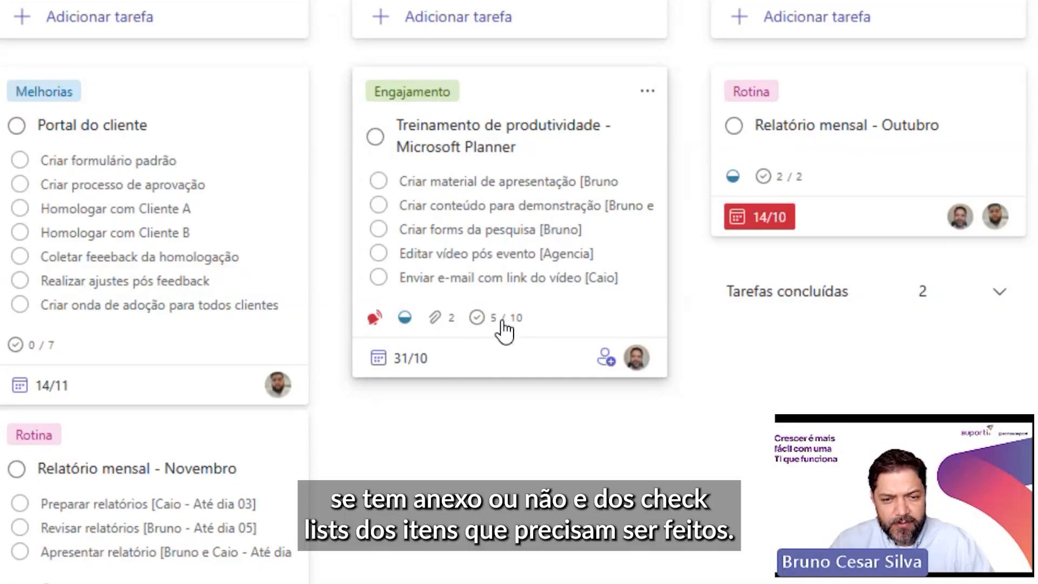
{"action": "mouse_move", "coordinate": [497, 332]}
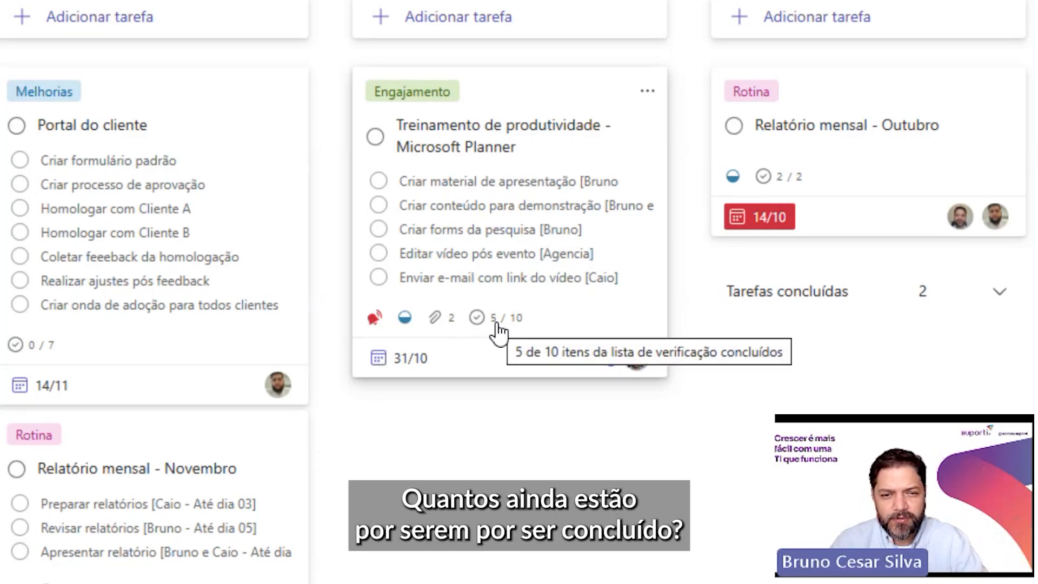
{"action": "left_click", "coordinate": [506, 116]}
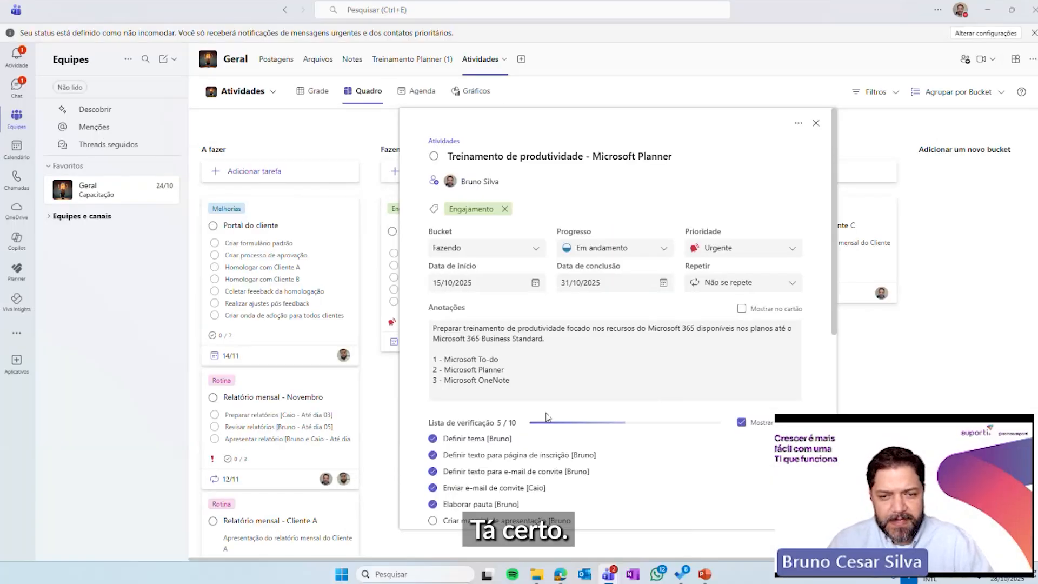
{"action": "scroll", "coordinate": [547, 413], "scroll_direction": "down", "scroll_amount": 2}
{"action": "scroll", "coordinate": [654, 271], "scroll_direction": "up", "scroll_amount": 2}
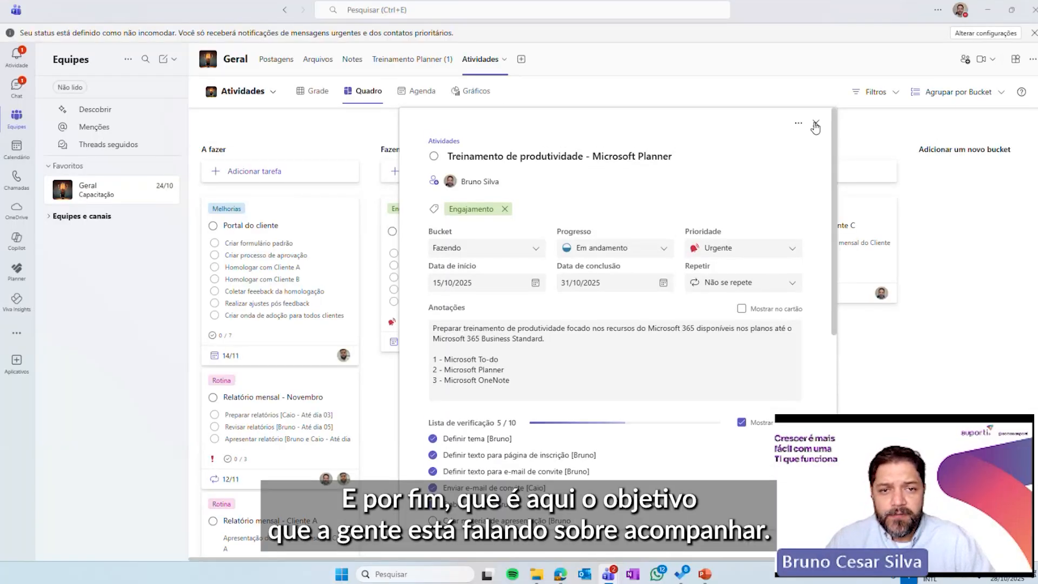
{"action": "left_click", "coordinate": [815, 126]}
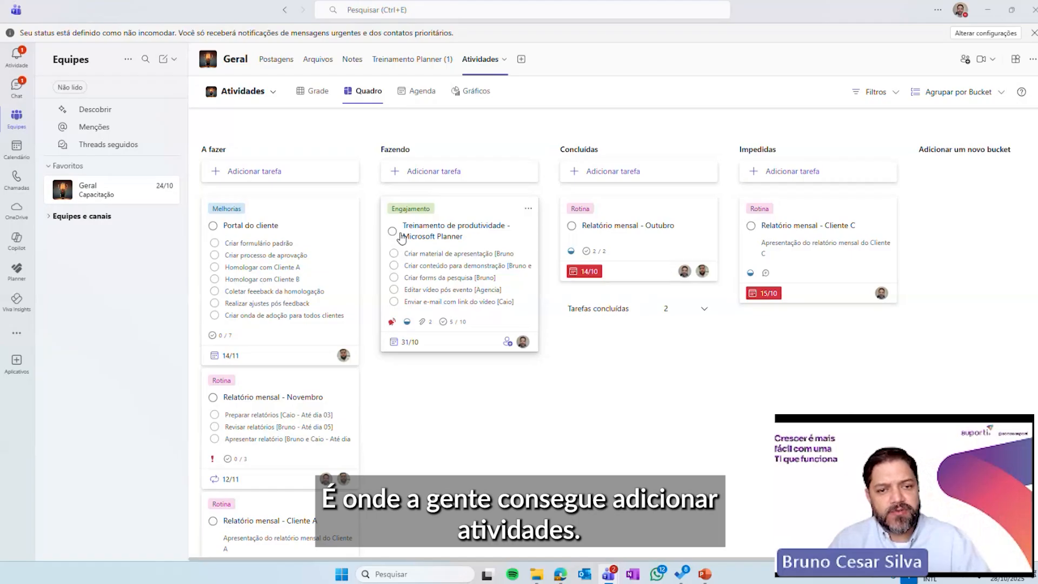
Step: Compare the plan's Grade and Quadro views, and look at the tasks in the monthly Agenda view
{"action": "left_click", "coordinate": [316, 99]}
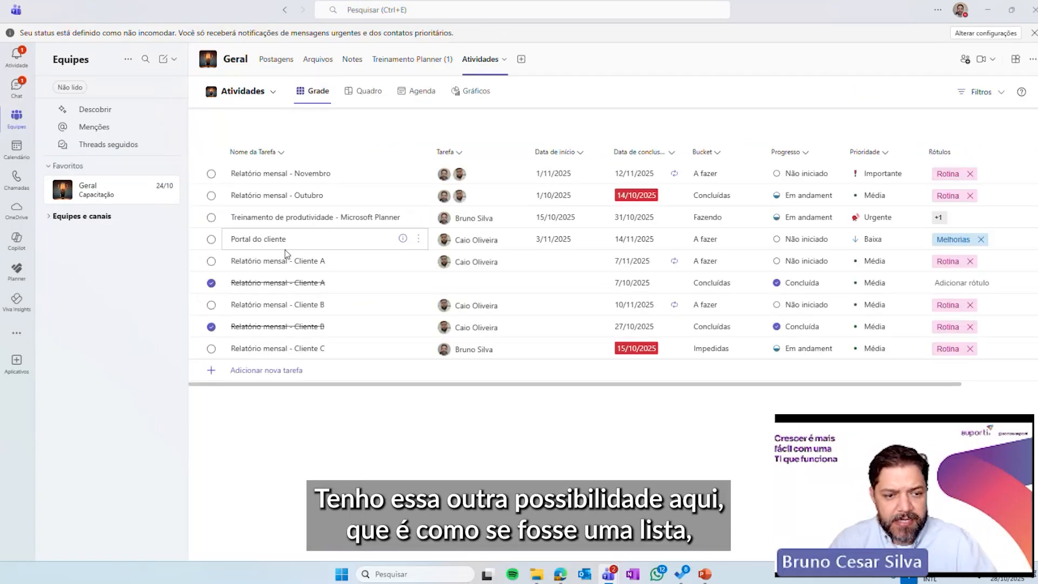
{"action": "left_click", "coordinate": [268, 377]}
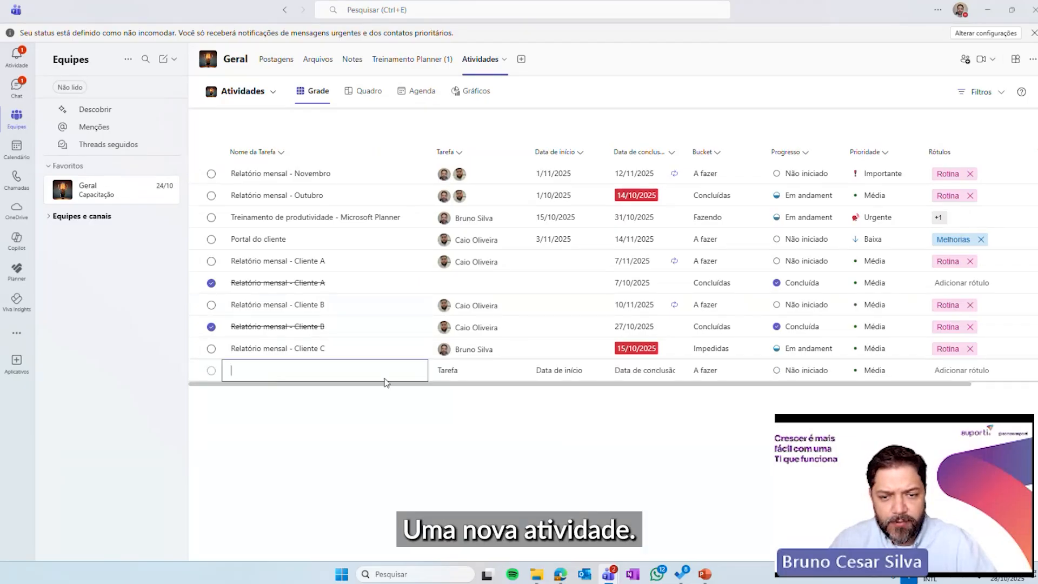
{"action": "left_click", "coordinate": [363, 91]}
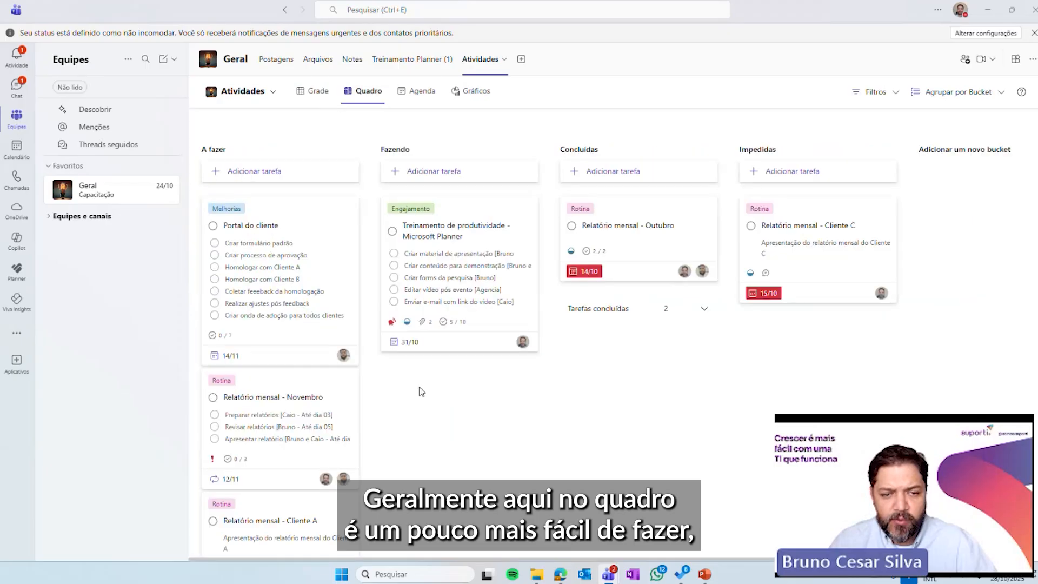
{"action": "left_click", "coordinate": [306, 93]}
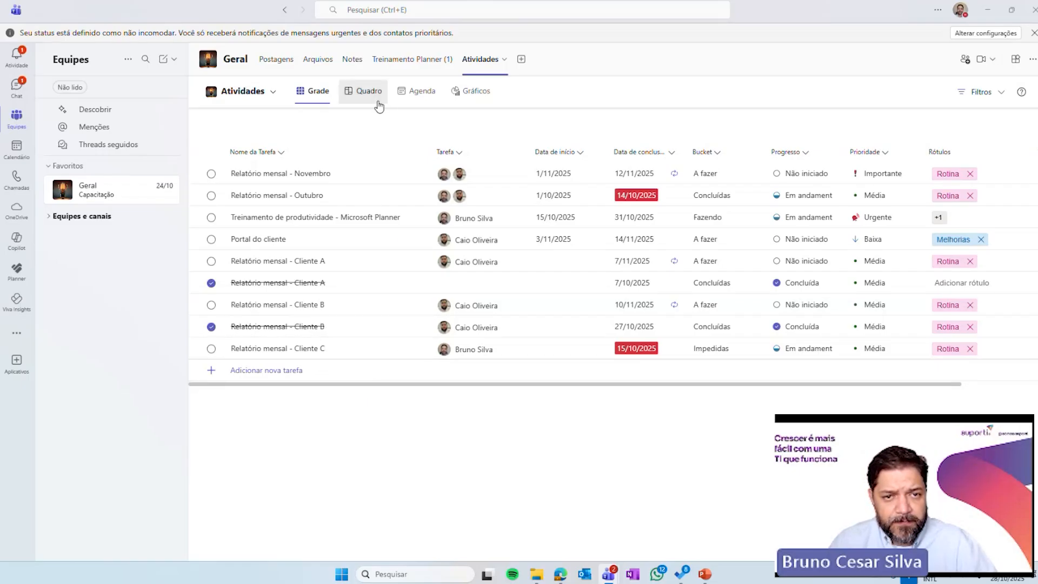
{"action": "left_click", "coordinate": [420, 98]}
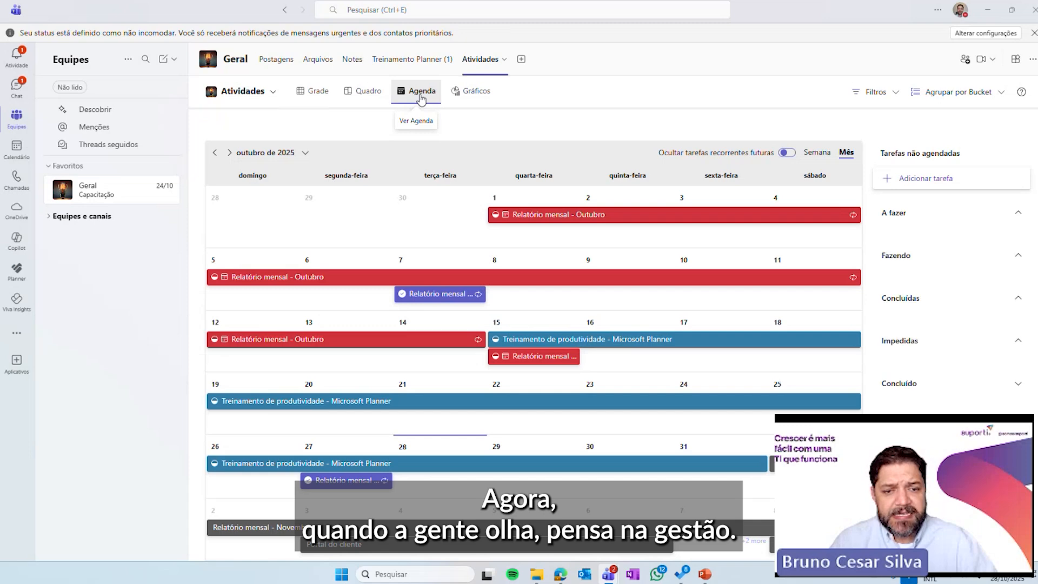
Step: Examine the Status, Bucket and Prioridade charts of the plan, including the Urgente and Baixa bars
{"action": "left_click", "coordinate": [469, 92]}
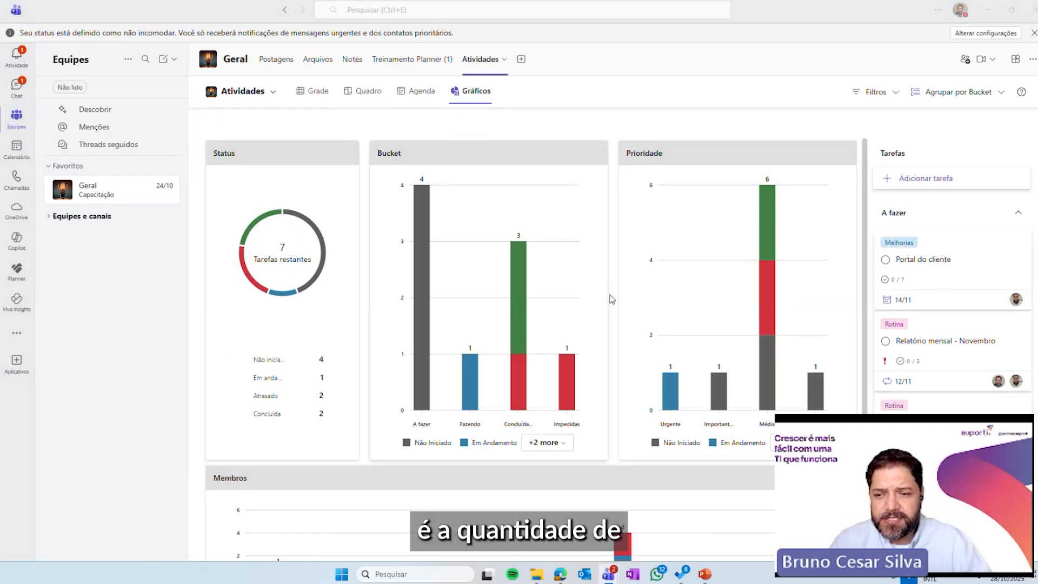
{"action": "scroll", "coordinate": [617, 302], "scroll_direction": "down", "scroll_amount": 1}
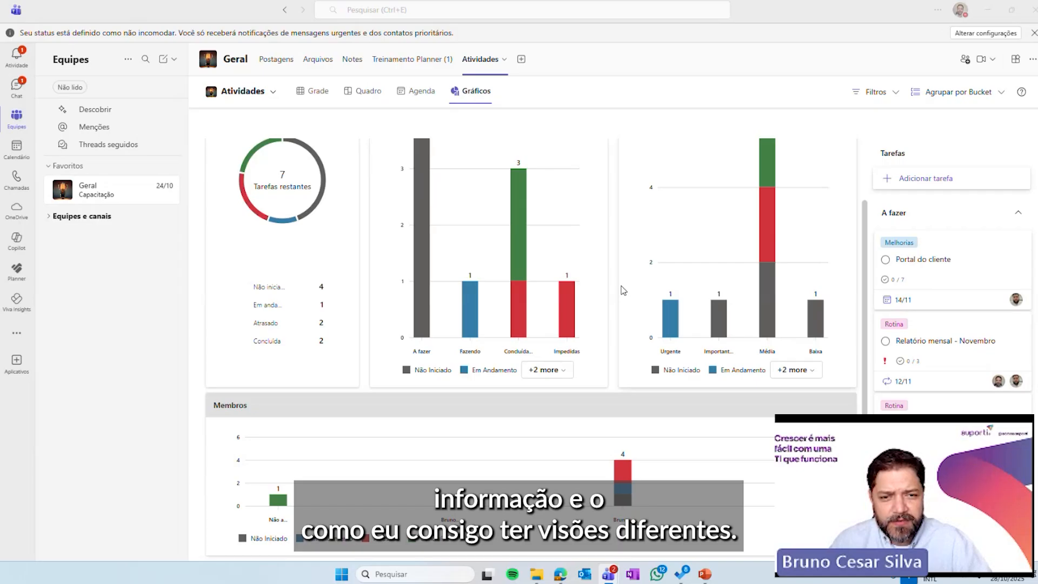
{"action": "scroll", "coordinate": [620, 295], "scroll_direction": "up", "scroll_amount": 1}
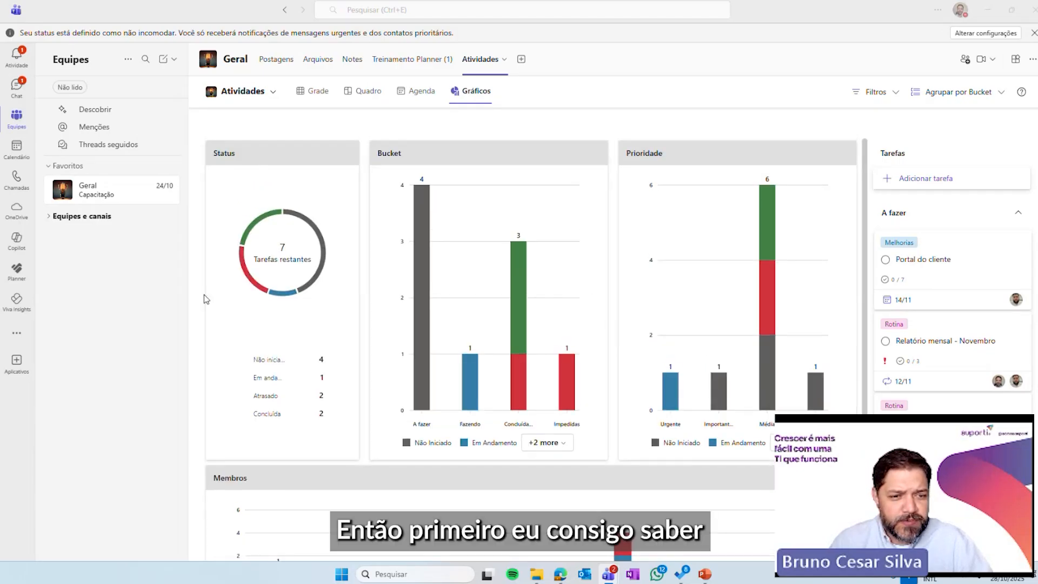
{"action": "mouse_move", "coordinate": [285, 204]}
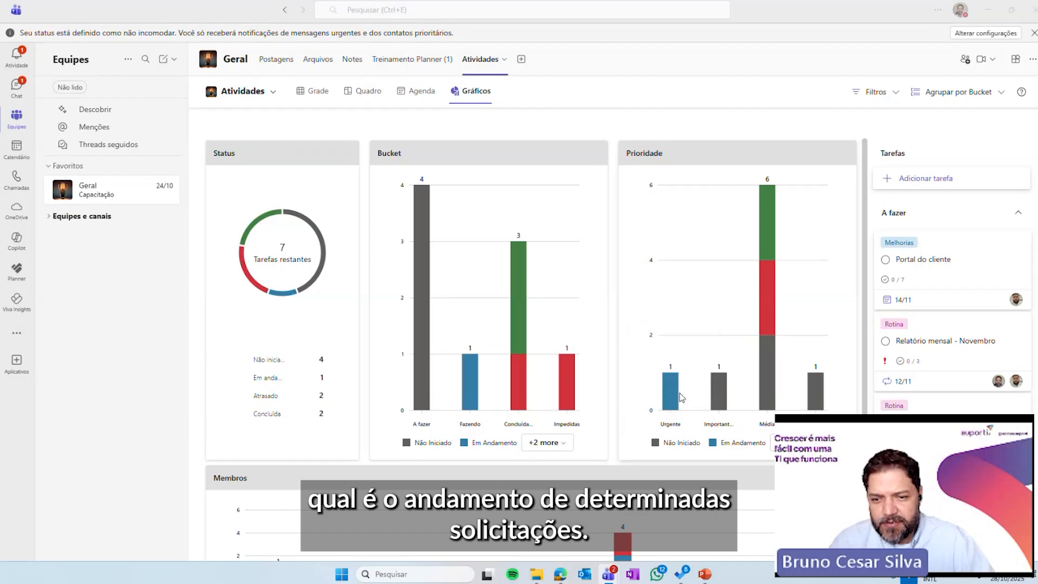
{"action": "mouse_move", "coordinate": [670, 409]}
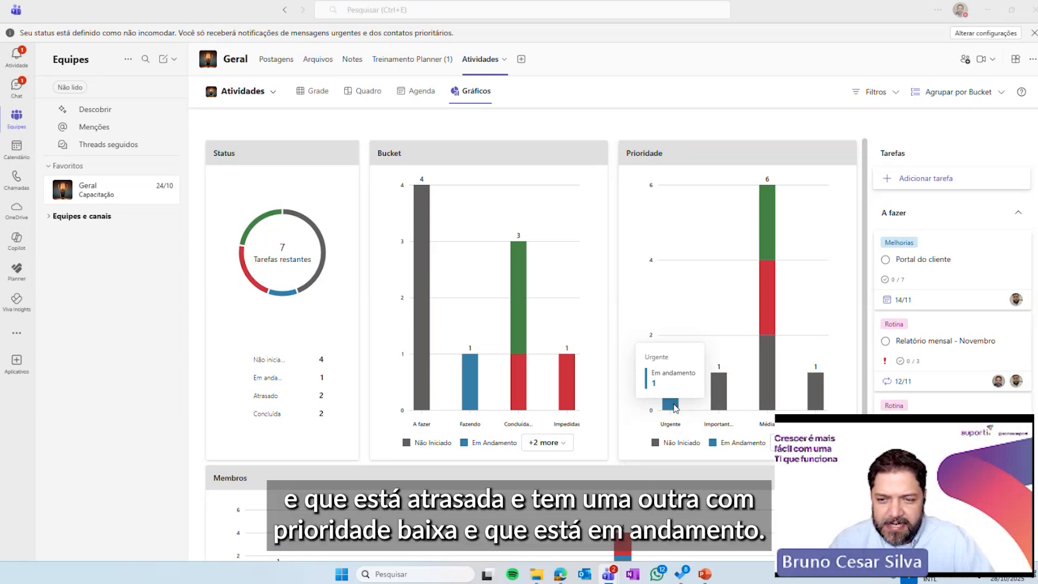
{"action": "mouse_move", "coordinate": [819, 400]}
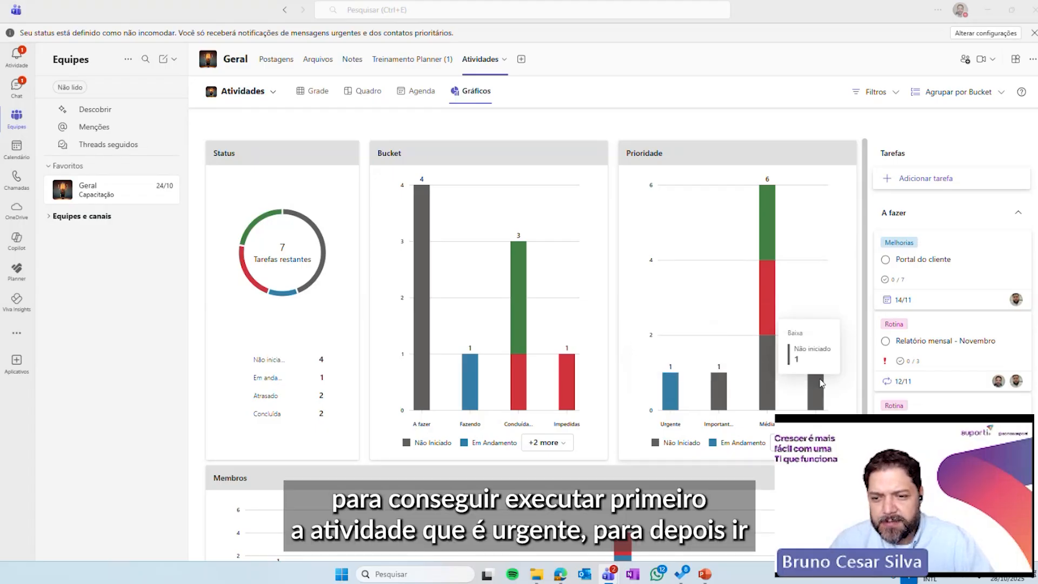
Step: Examine the Membros chart's workload per person and the task list beside the charts
{"action": "scroll", "coordinate": [819, 382], "scroll_direction": "down", "scroll_amount": 1}
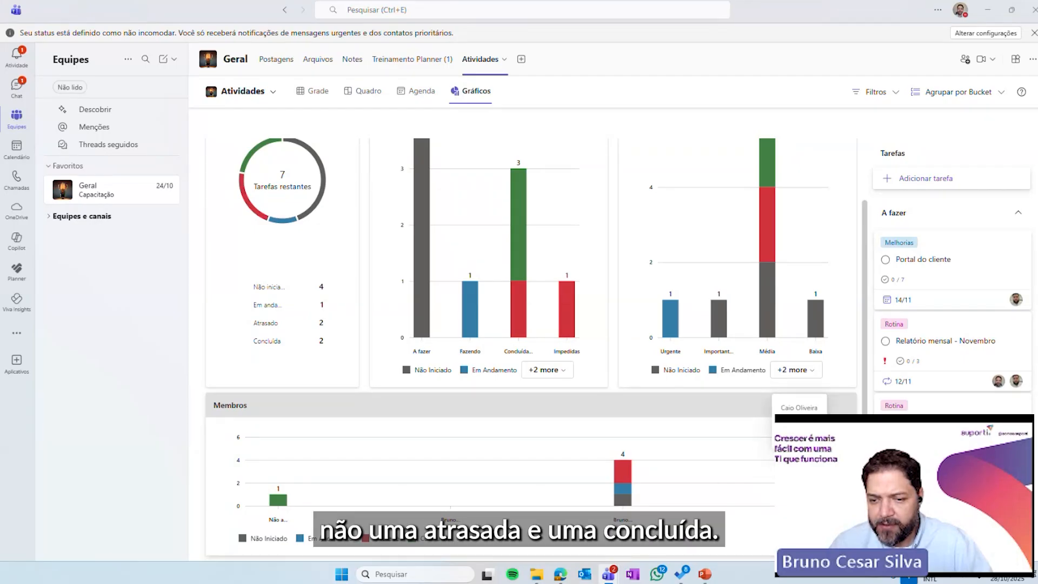
{"action": "mouse_move", "coordinate": [619, 503]}
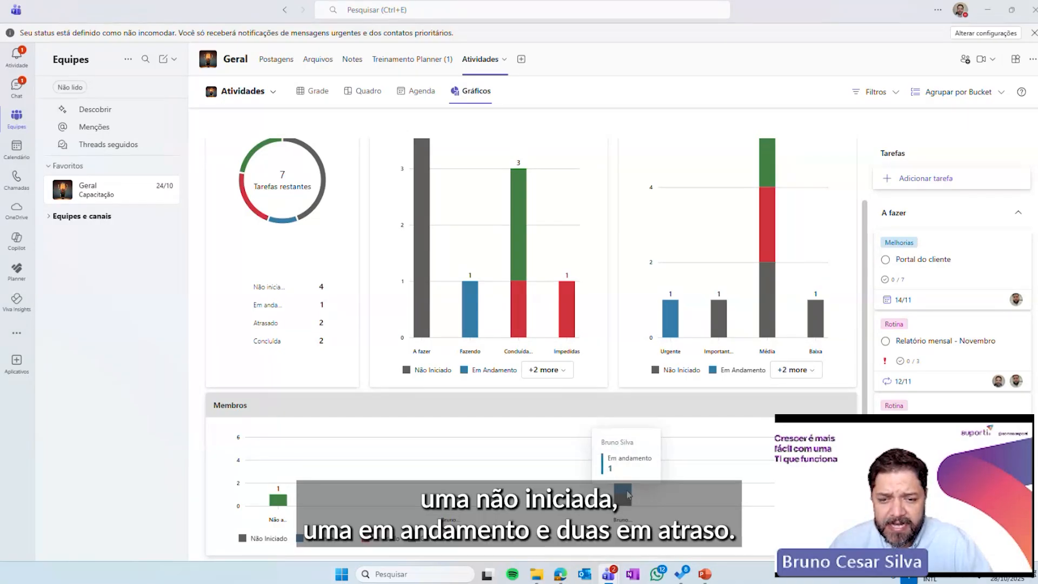
{"action": "mouse_move", "coordinate": [628, 475]}
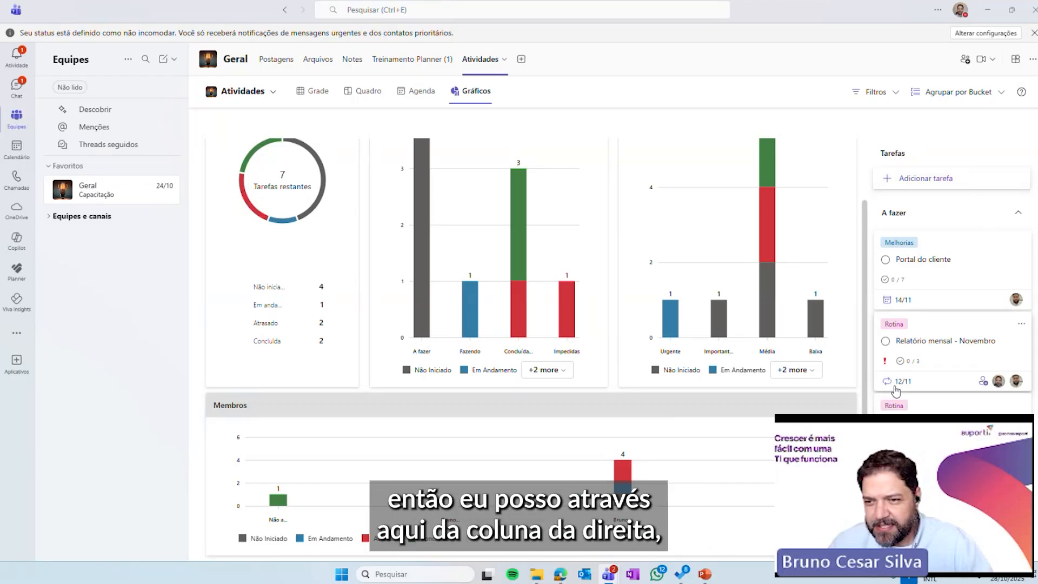
{"action": "scroll", "coordinate": [933, 357], "scroll_direction": "down", "scroll_amount": 3}
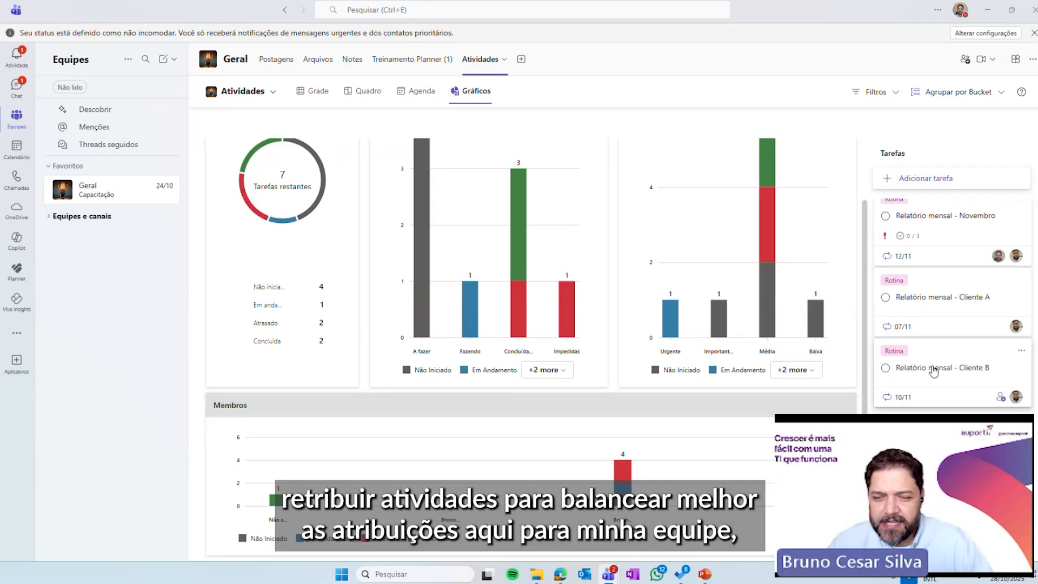
{"action": "scroll", "coordinate": [934, 371], "scroll_direction": "down", "scroll_amount": 2}
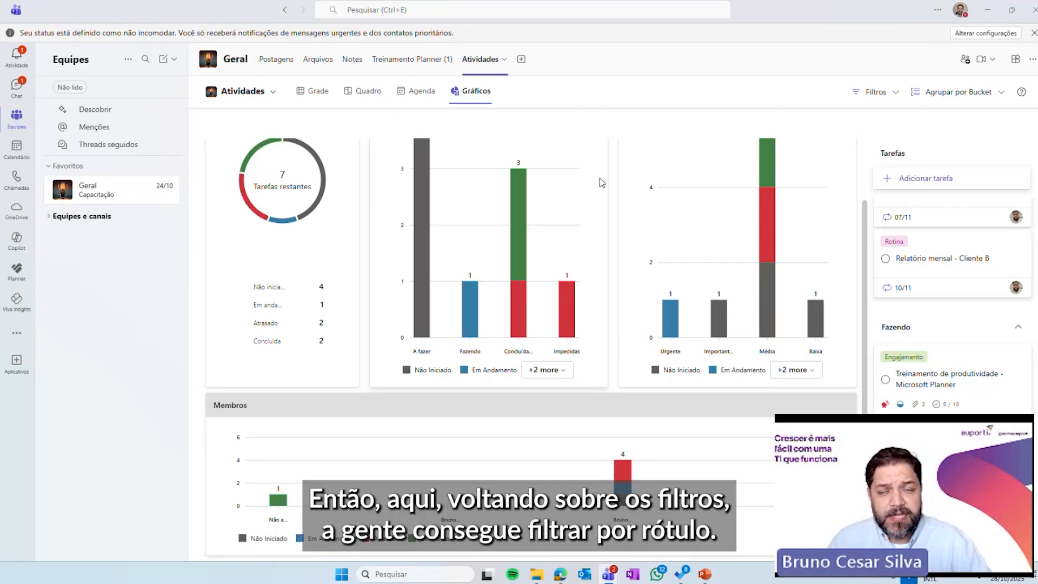
Step: Review the filter options for assignee, bucket, labels, progress and due date in the charts view
{"action": "left_click", "coordinate": [901, 93]}
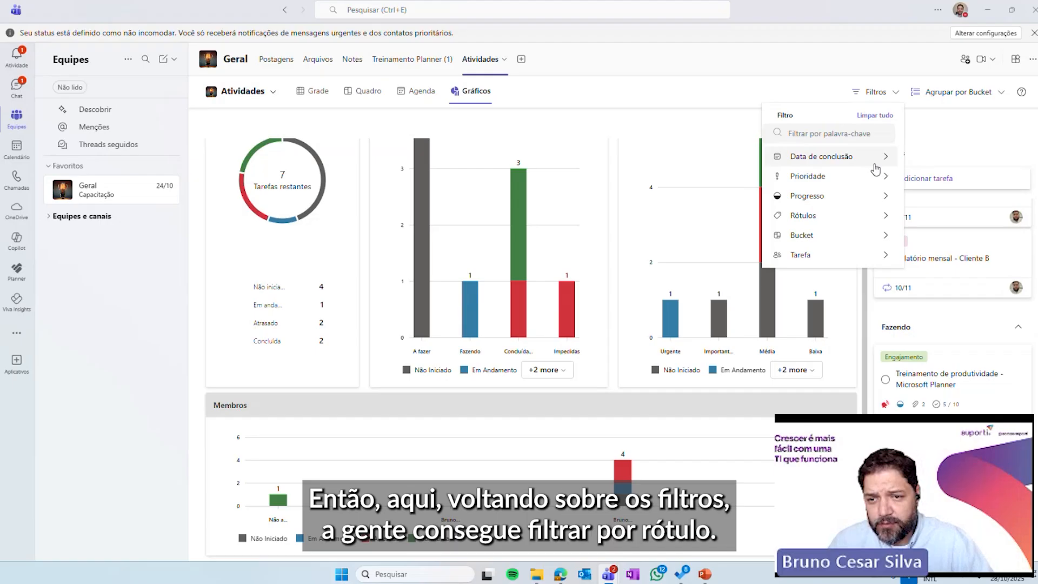
{"action": "mouse_move", "coordinate": [851, 260]}
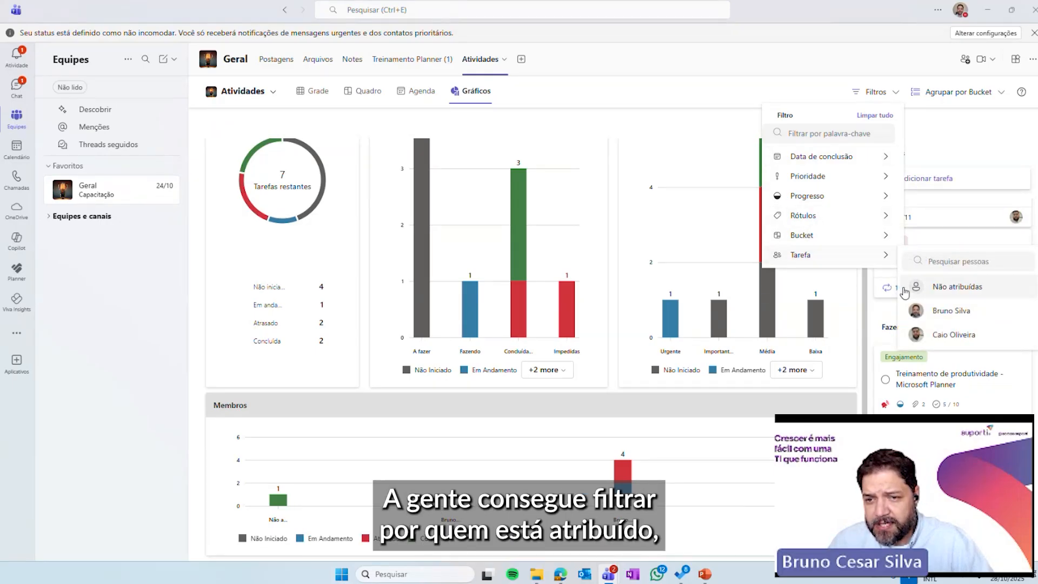
{"action": "mouse_move", "coordinate": [862, 243]}
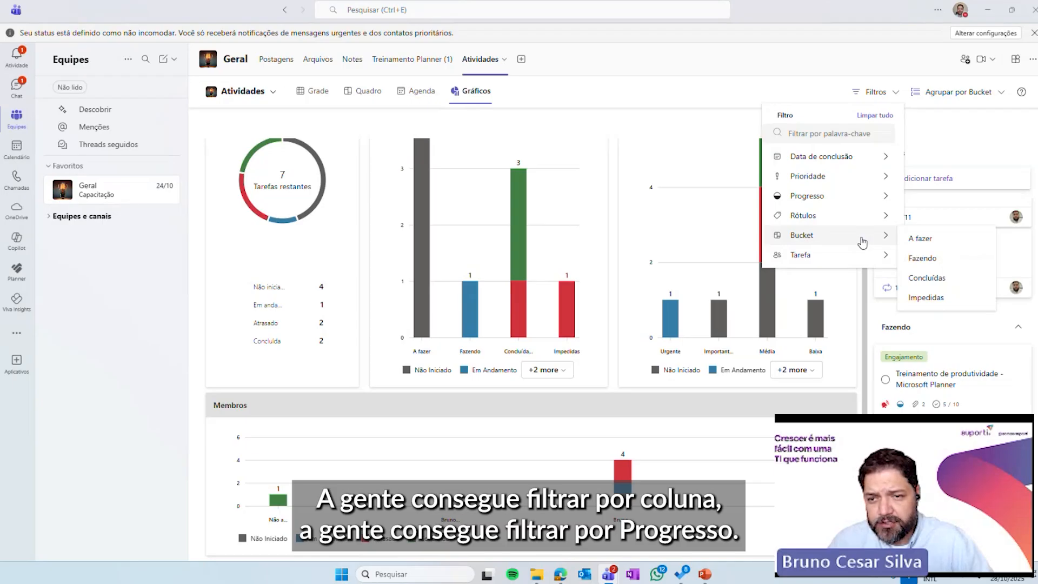
{"action": "mouse_move", "coordinate": [875, 221]}
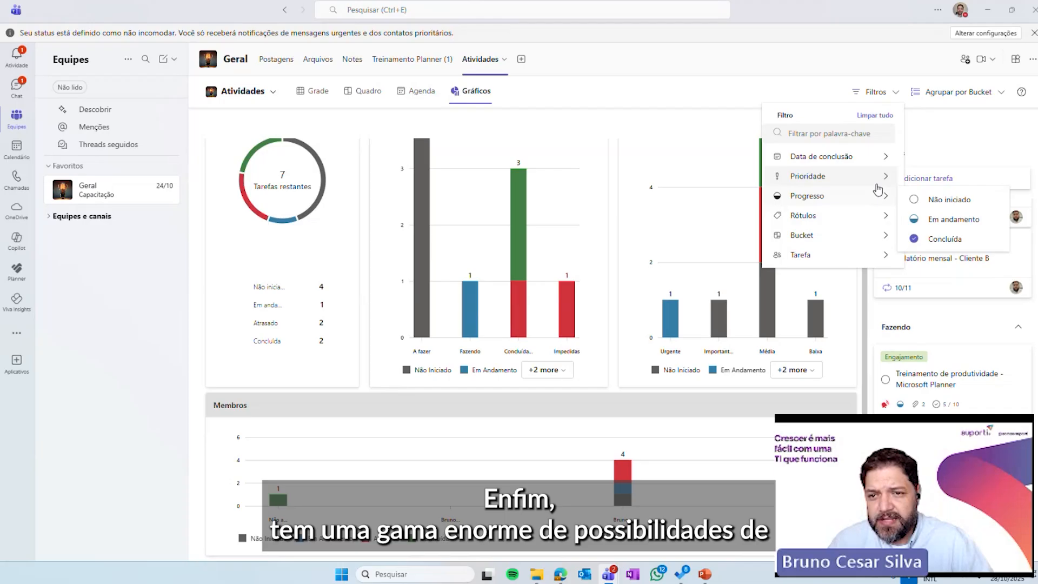
{"action": "mouse_move", "coordinate": [864, 165]}
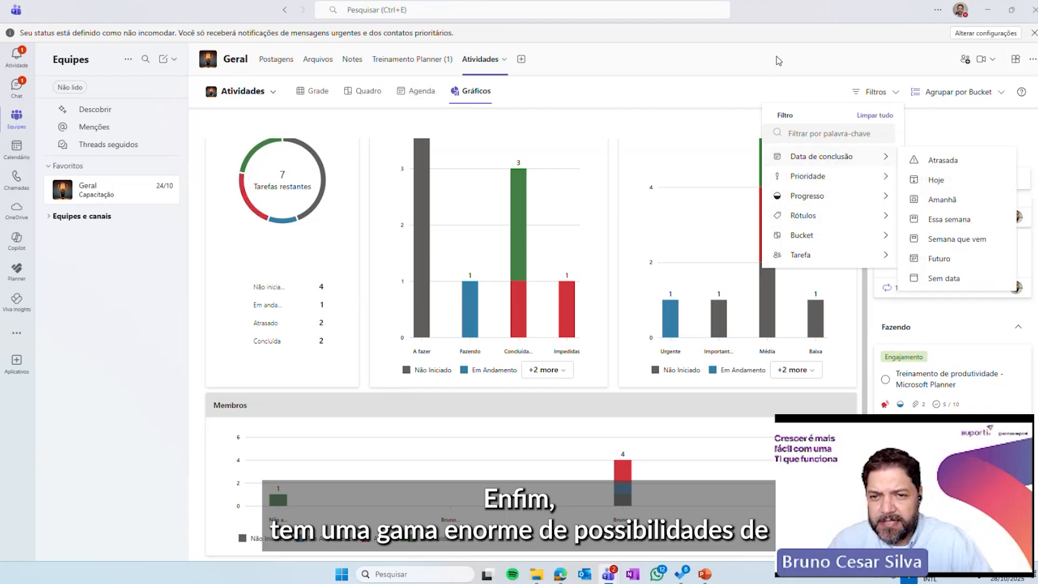
{"action": "left_click", "coordinate": [711, 114]}
Step: Filter the charts to show only tasks with the progress Em andamento, and clear all filters
{"action": "left_click", "coordinate": [885, 100]}
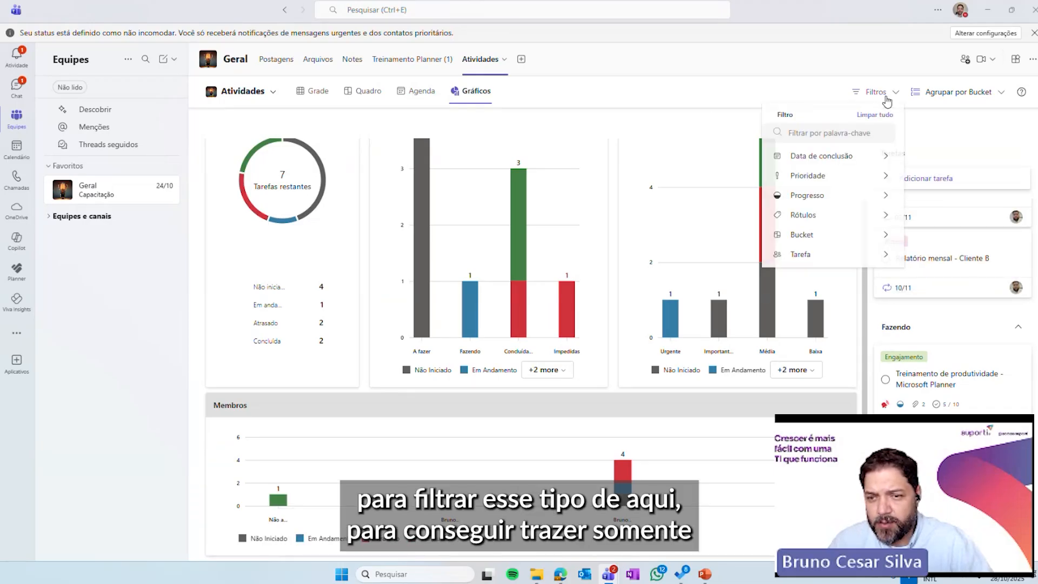
{"action": "mouse_move", "coordinate": [841, 197]}
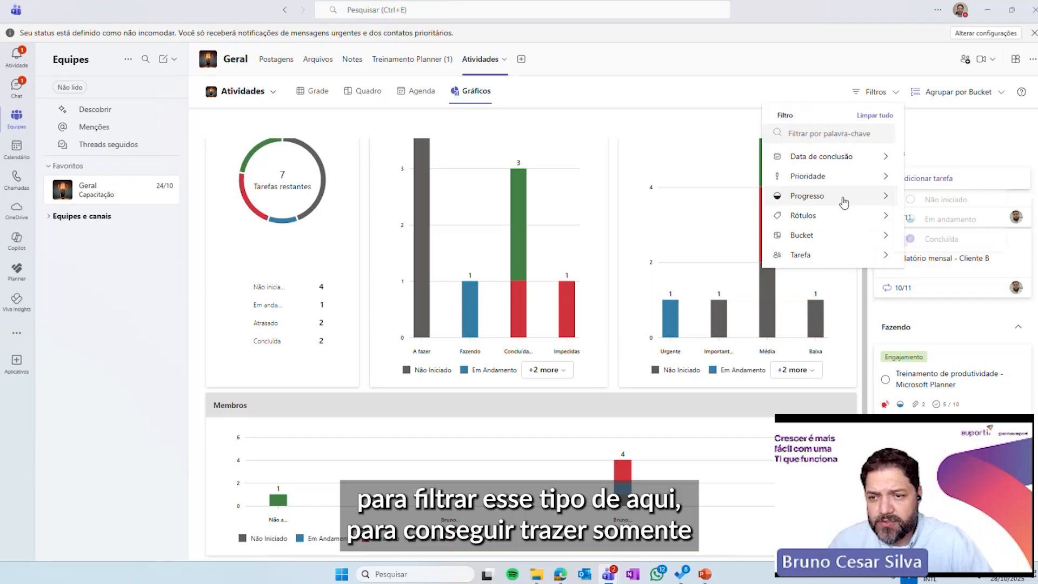
{"action": "left_click", "coordinate": [928, 218]}
{"action": "left_click", "coordinate": [888, 93]}
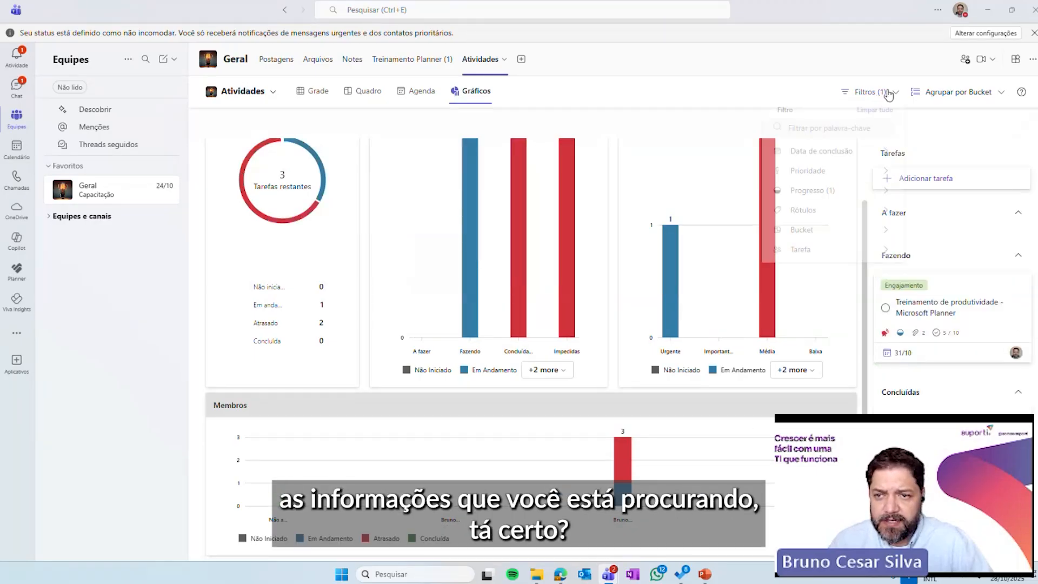
{"action": "left_click", "coordinate": [874, 116]}
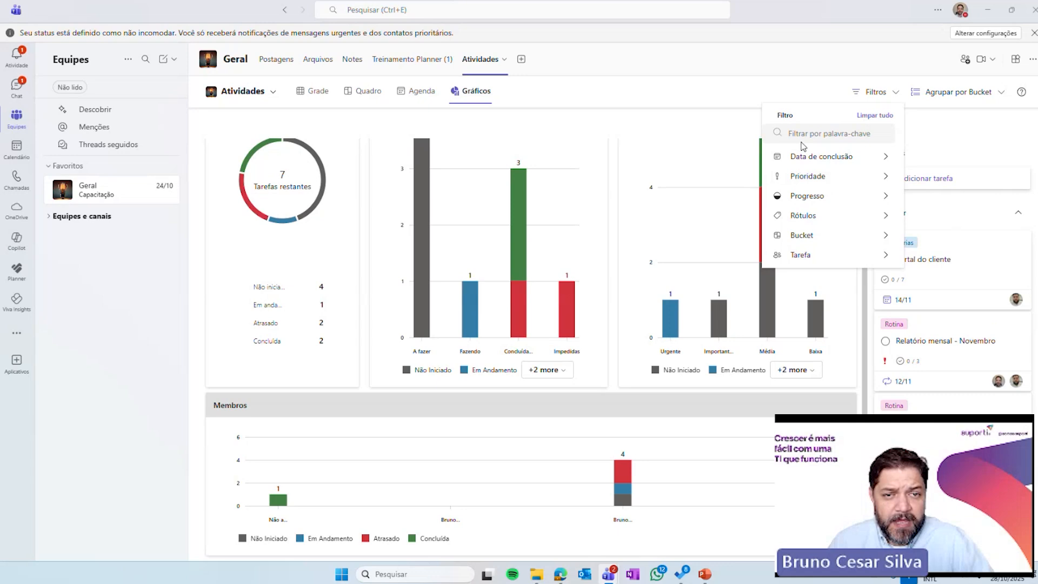
Step: Show the plan's Agenda by week and browse between the current week and 2–8 de nov. de 2025
{"action": "left_click", "coordinate": [422, 92]}
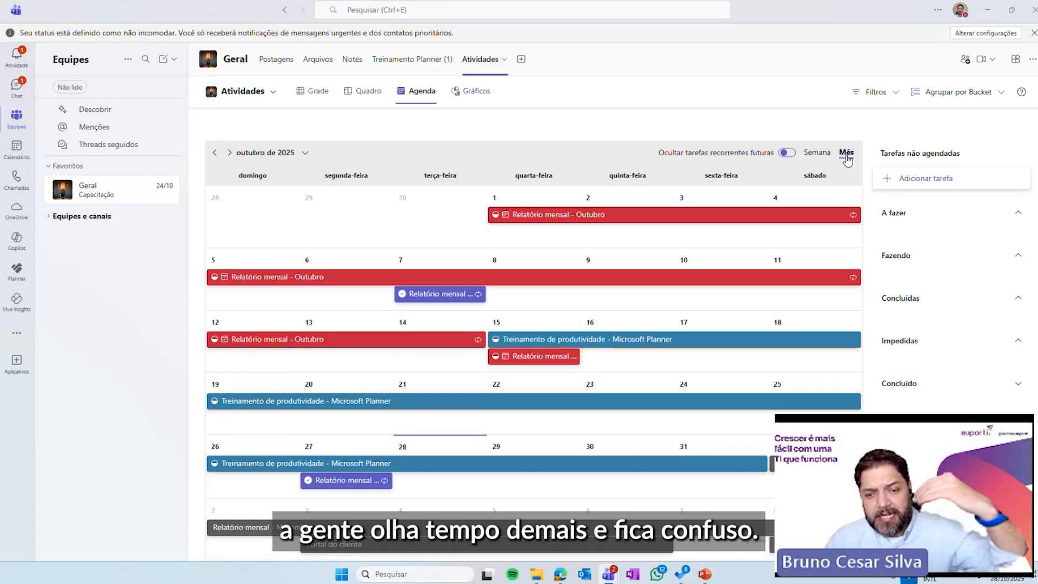
{"action": "left_click", "coordinate": [818, 154]}
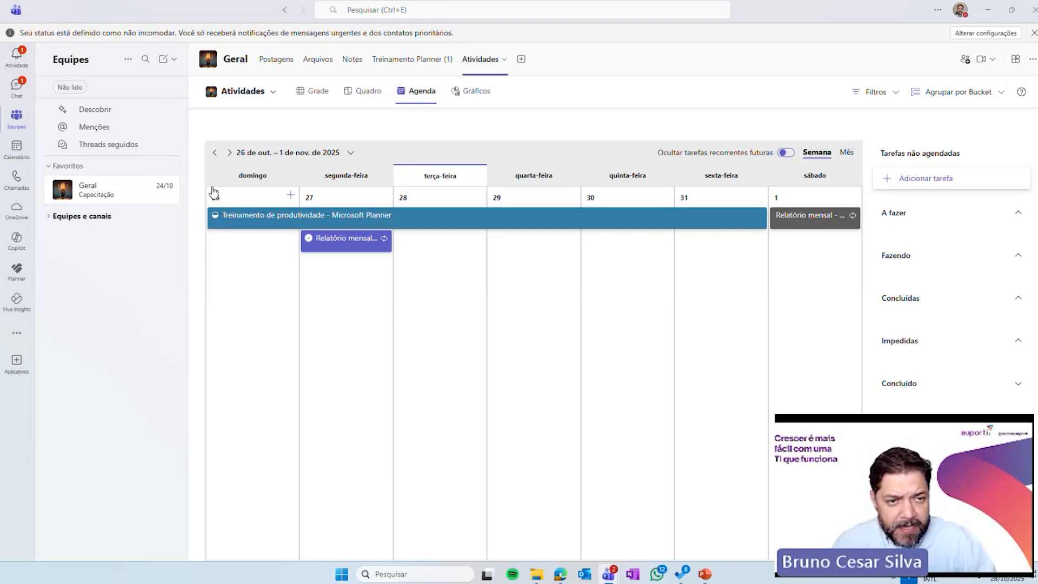
{"action": "left_click", "coordinate": [229, 153]}
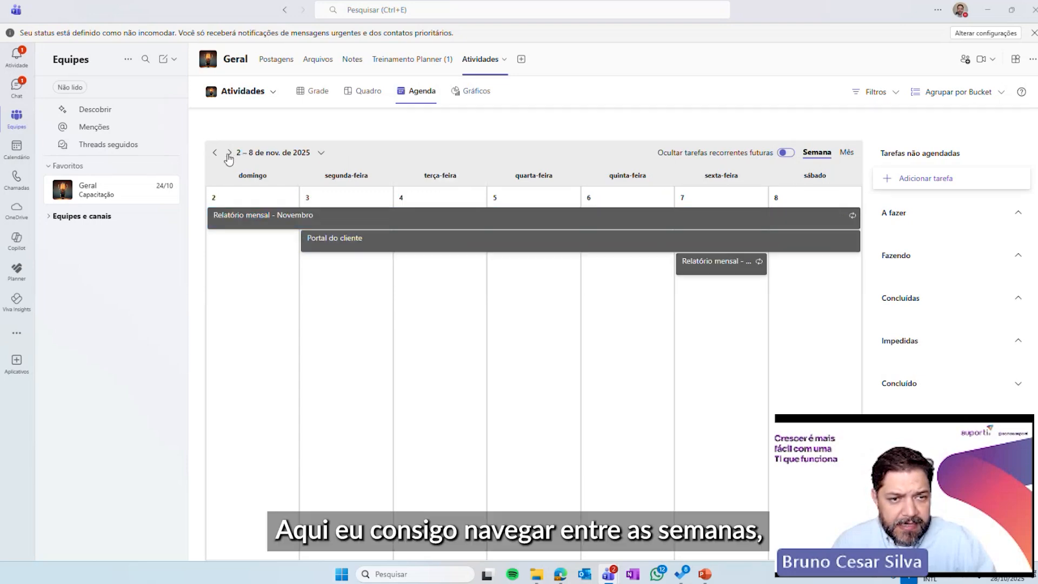
{"action": "left_click", "coordinate": [215, 153]}
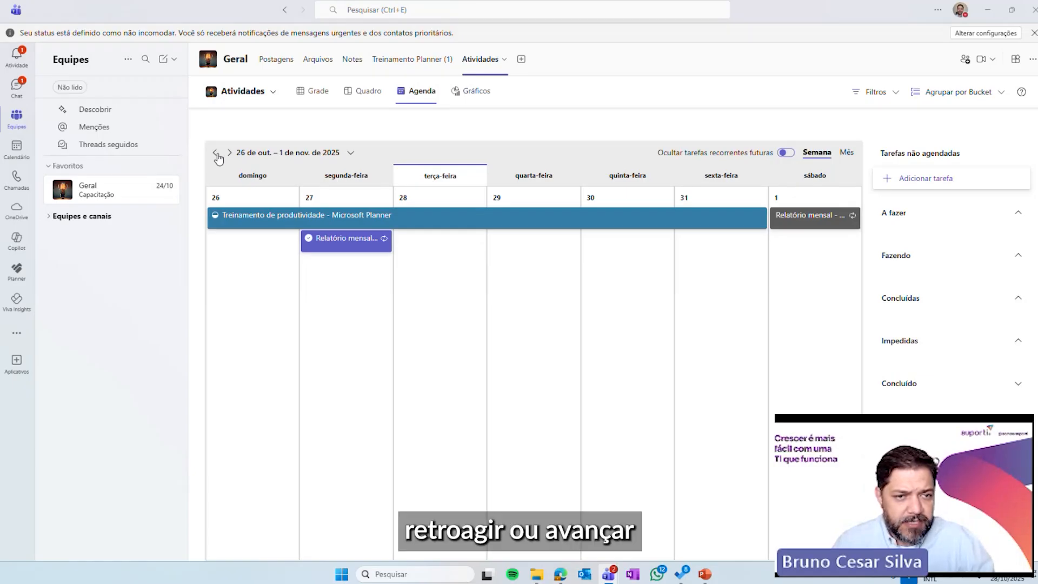
{"action": "left_click", "coordinate": [229, 154]}
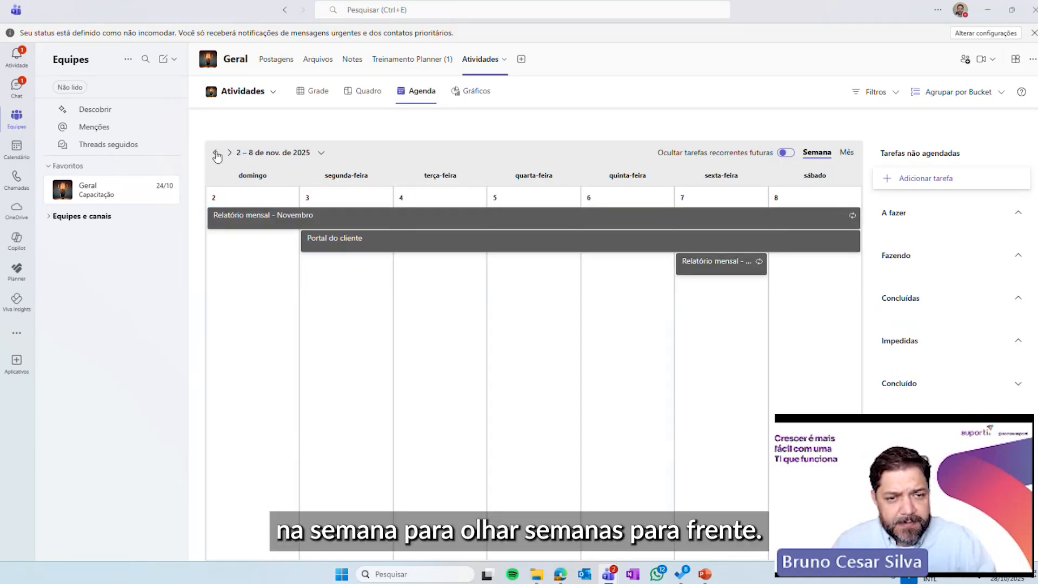
{"action": "left_click", "coordinate": [215, 153]}
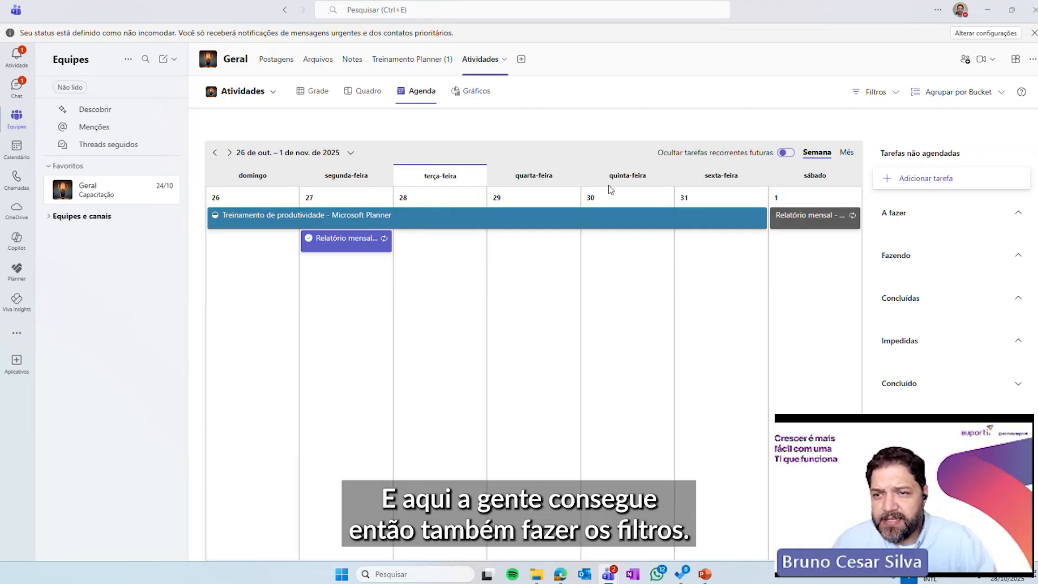
Step: Filter the weekly agenda to the tasks of the second listed team member and show the week of 2–8 de nov. de 2025
{"action": "left_click", "coordinate": [876, 96]}
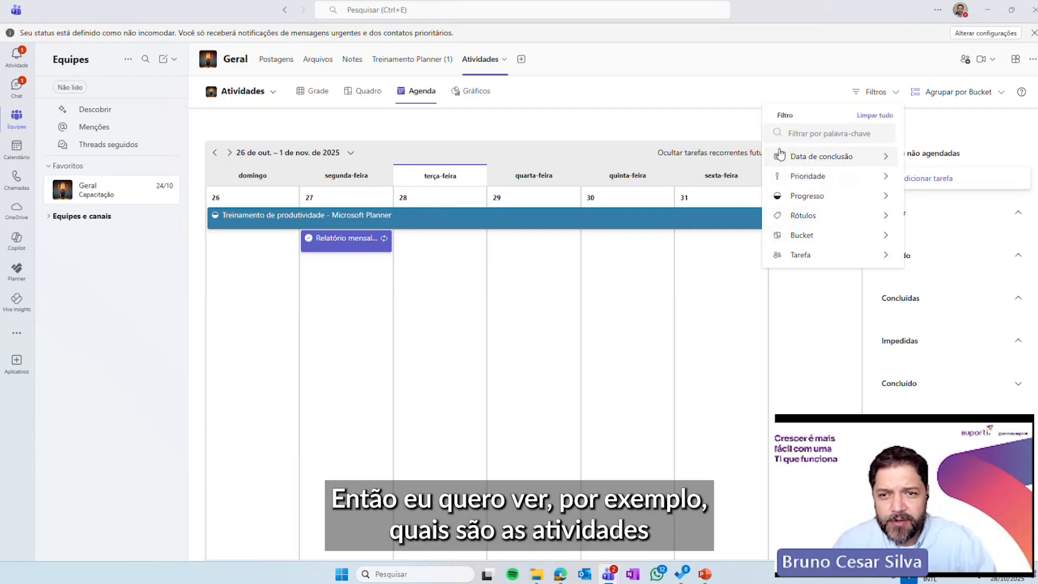
{"action": "left_click", "coordinate": [667, 131]}
{"action": "left_click", "coordinate": [874, 97]}
{"action": "mouse_move", "coordinate": [841, 259]}
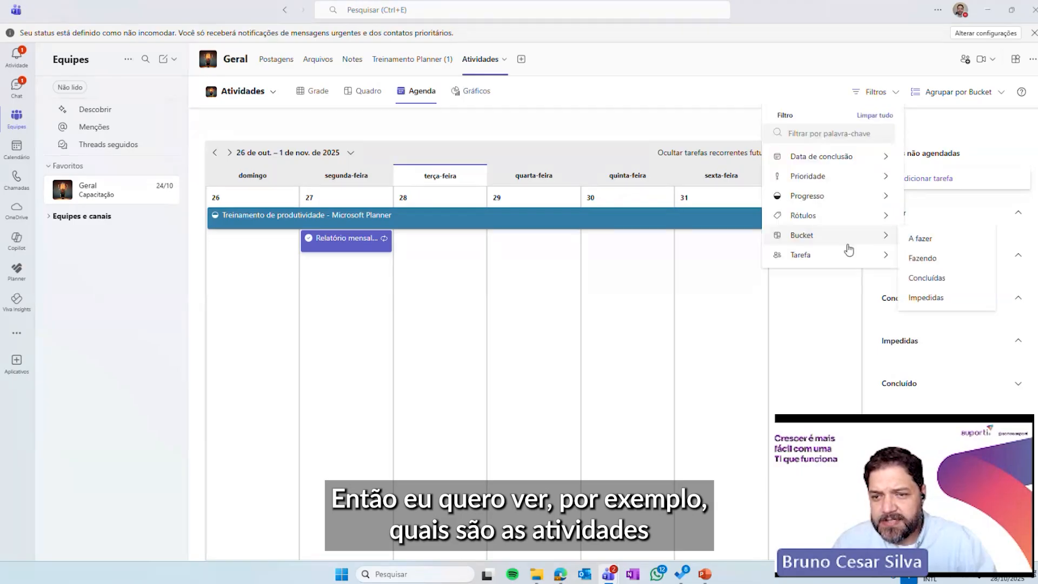
{"action": "left_click", "coordinate": [960, 335]}
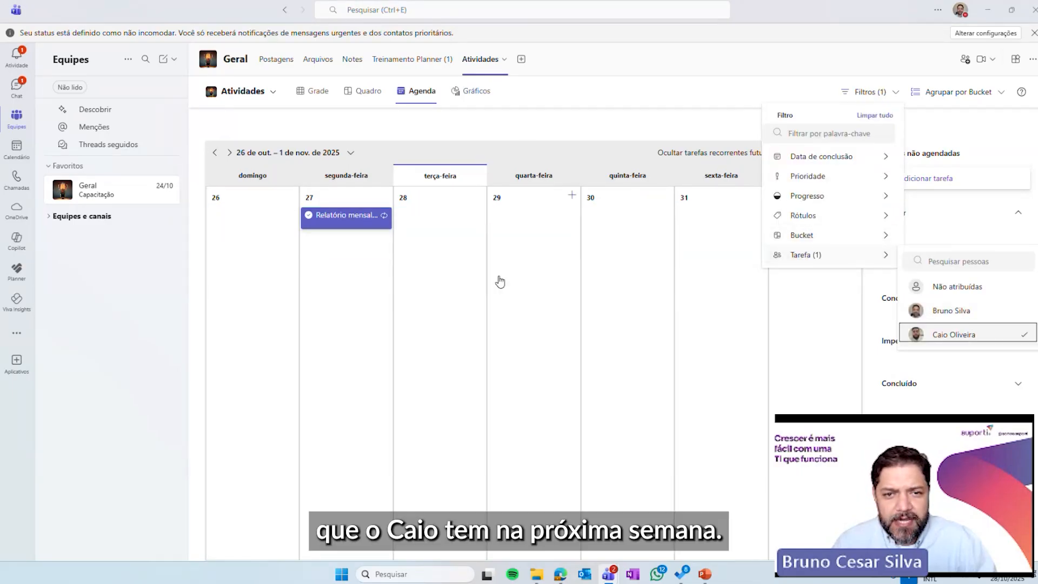
{"action": "left_click", "coordinate": [538, 126]}
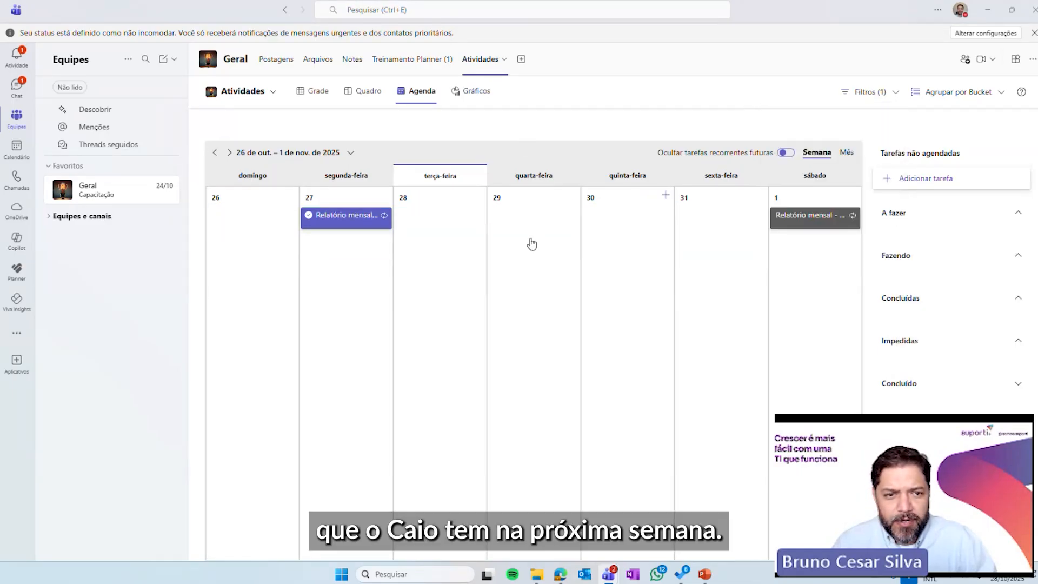
{"action": "left_click", "coordinate": [229, 153]}
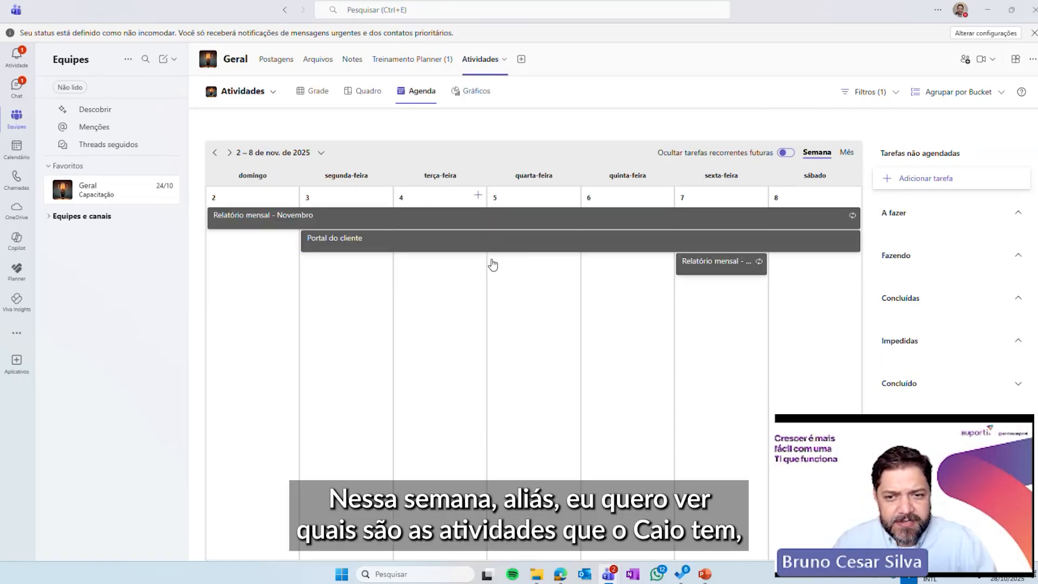
Step: Check the active assignee filter and move the filtered agenda to the week of 9–15 de nov. de 2025
{"action": "left_click", "coordinate": [895, 96]}
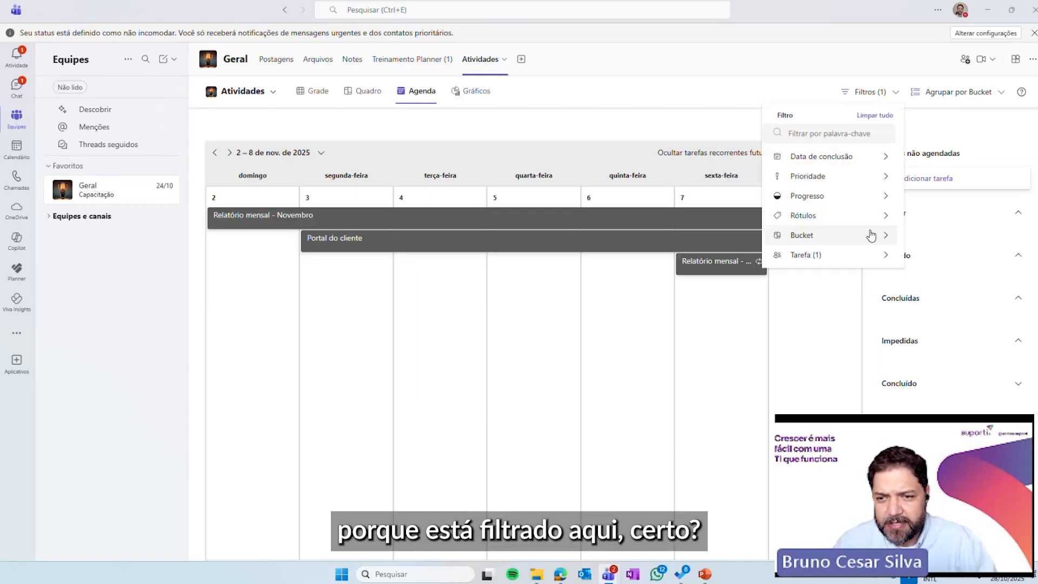
{"action": "mouse_move", "coordinate": [862, 255]}
{"action": "left_click", "coordinate": [721, 126]}
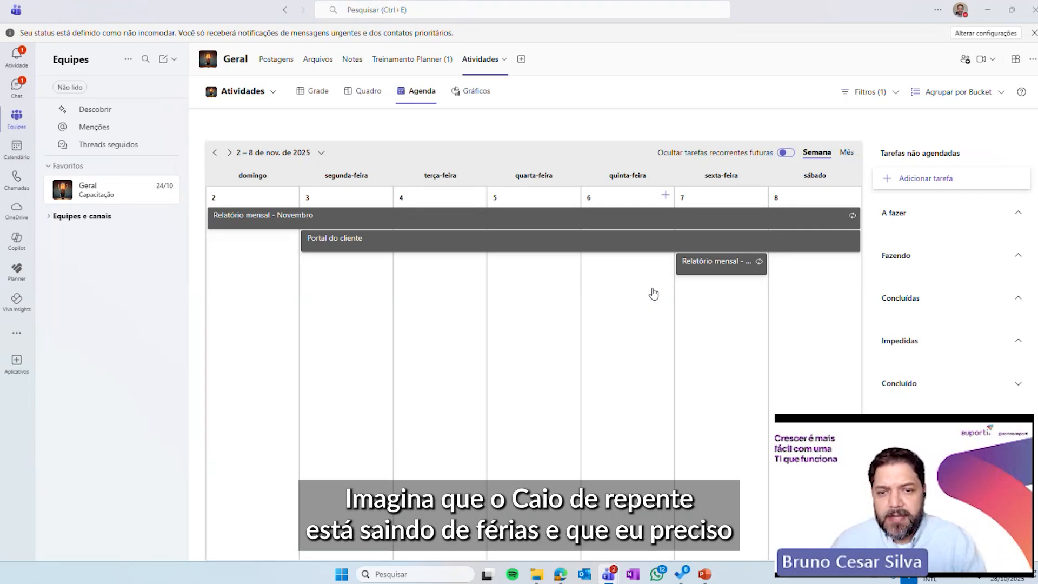
{"action": "left_click", "coordinate": [229, 153]}
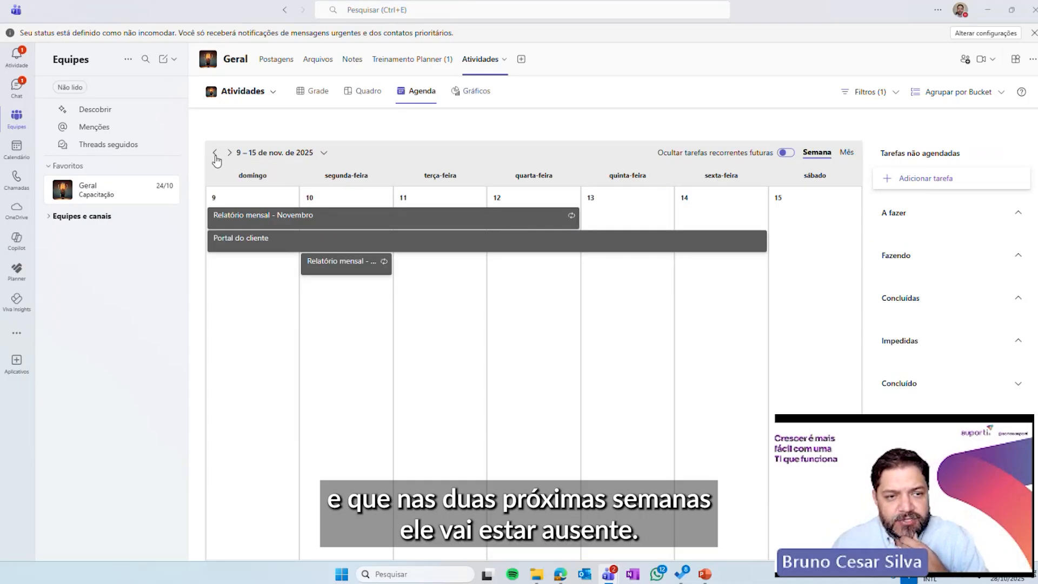
{"action": "left_click", "coordinate": [215, 153]}
{"action": "left_click", "coordinate": [229, 154]}
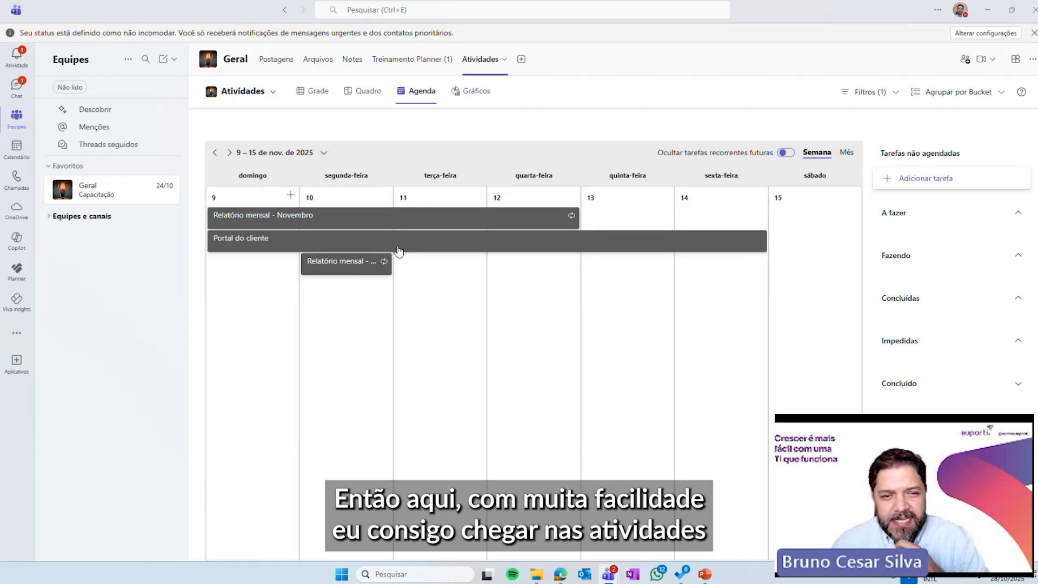
Step: Open the 10 November task Relatório mensal - Cliente B and assign the first suggested person as an additional assignee
{"action": "left_click", "coordinate": [347, 270]}
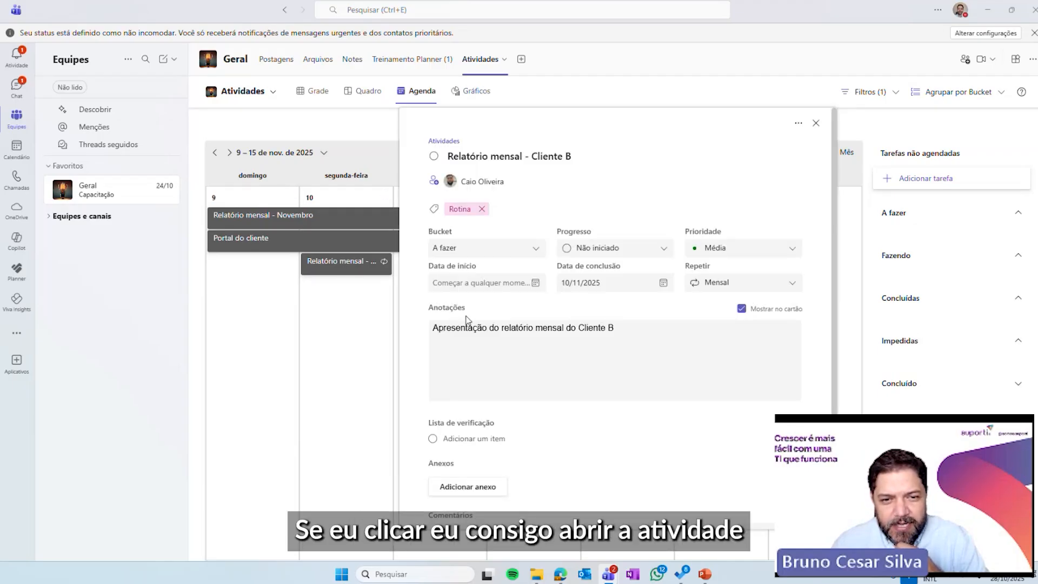
{"action": "scroll", "coordinate": [517, 317], "scroll_direction": "down", "scroll_amount": 3}
{"action": "scroll", "coordinate": [514, 313], "scroll_direction": "up", "scroll_amount": 3}
{"action": "left_click", "coordinate": [453, 187]}
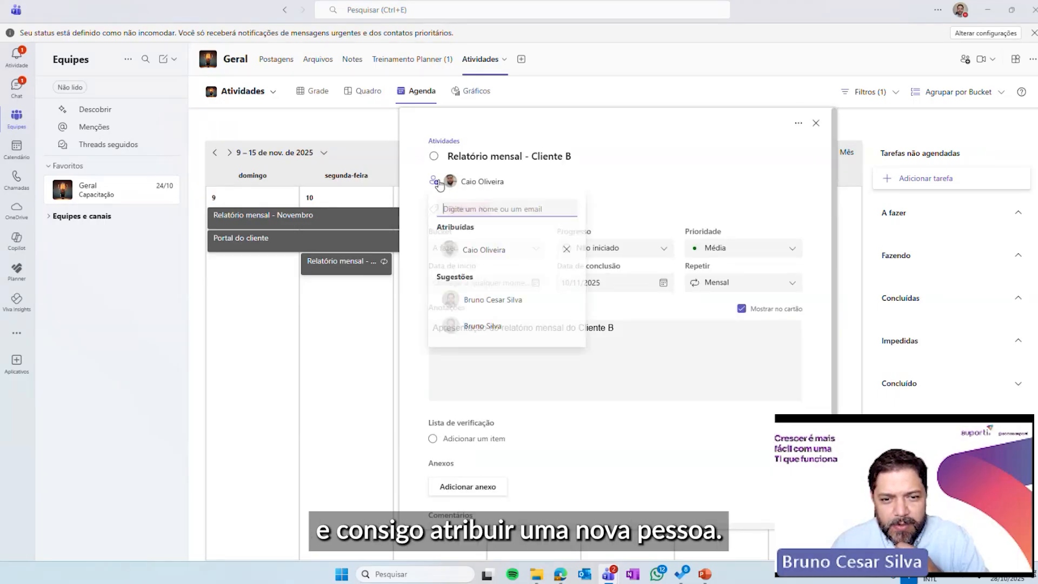
{"action": "left_click", "coordinate": [493, 301]}
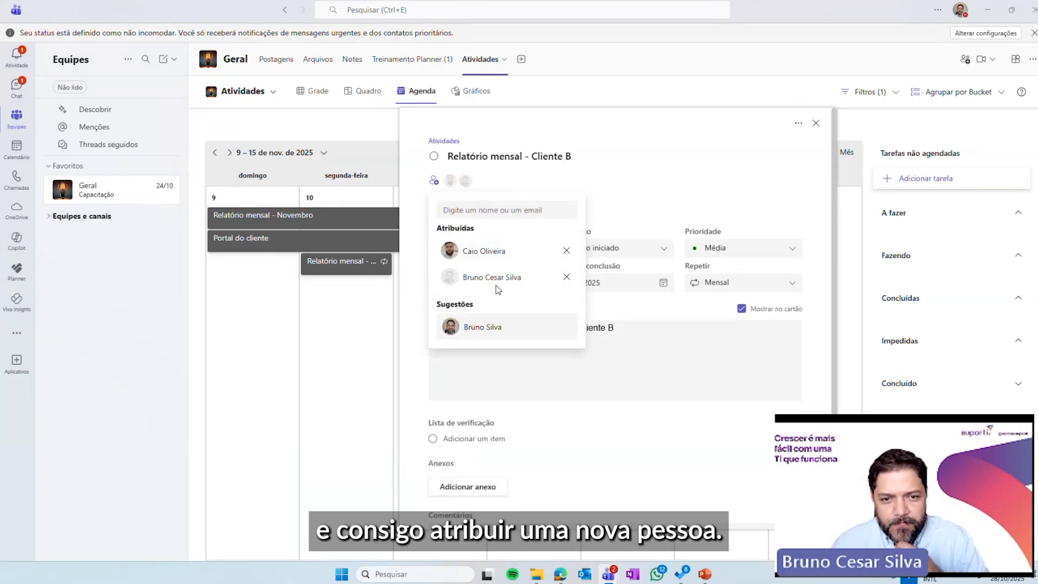
Step: Remove the original assignee from the Relatório mensal - Cliente B task, assign them again, and close the task details
{"action": "left_click", "coordinate": [566, 250]}
{"action": "left_click", "coordinate": [445, 326]}
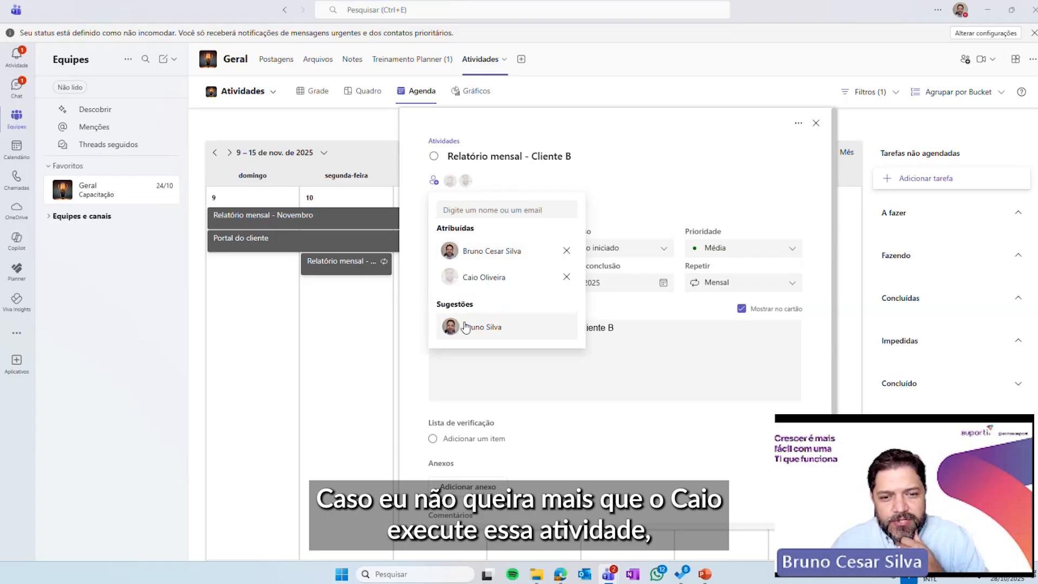
{"action": "left_click", "coordinate": [815, 123]}
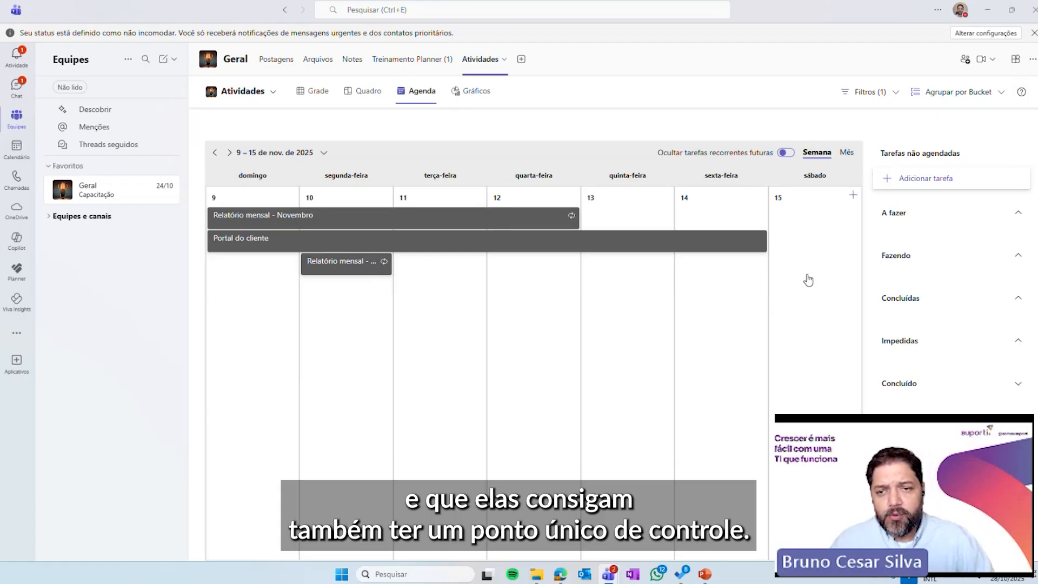
Step: Switch to the PowerPoint presentation, start the slide show from the current slide, and advance to the Boas práticas slide for Acompanhar
{"action": "left_click", "coordinate": [704, 574]}
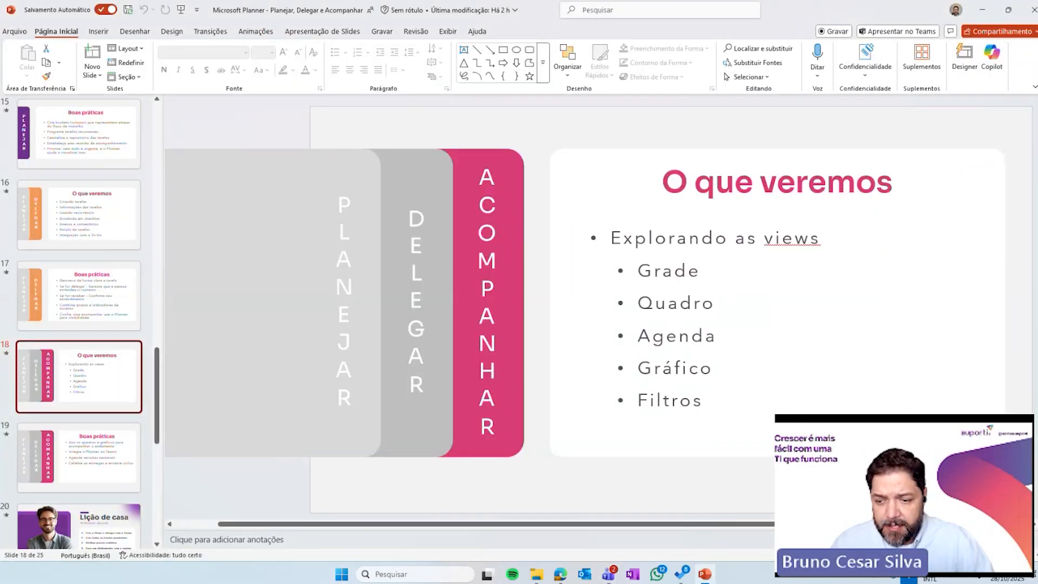
{"action": "key", "text": "shift+F5"}
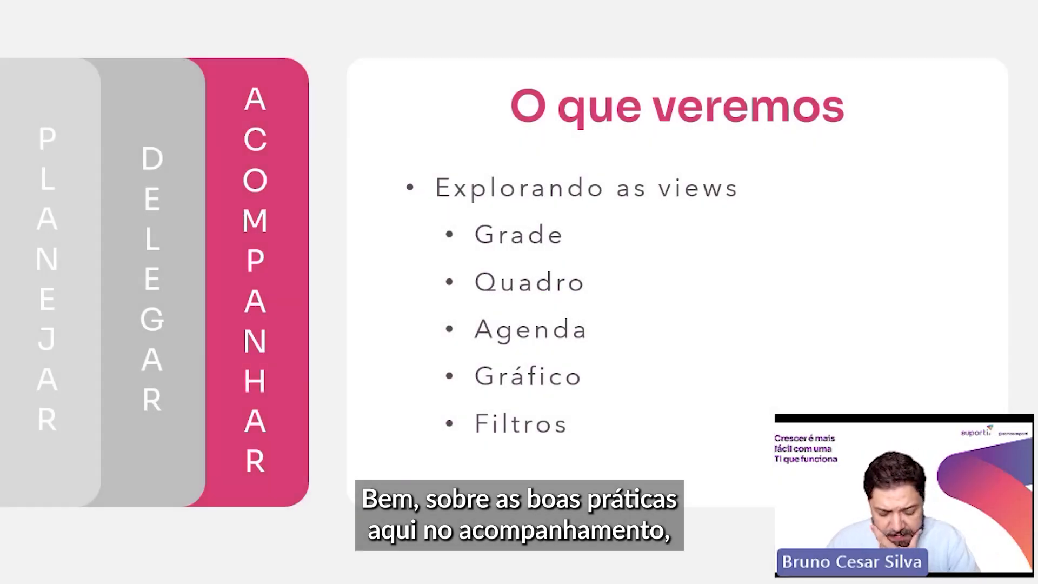
{"action": "key", "text": "Right"}
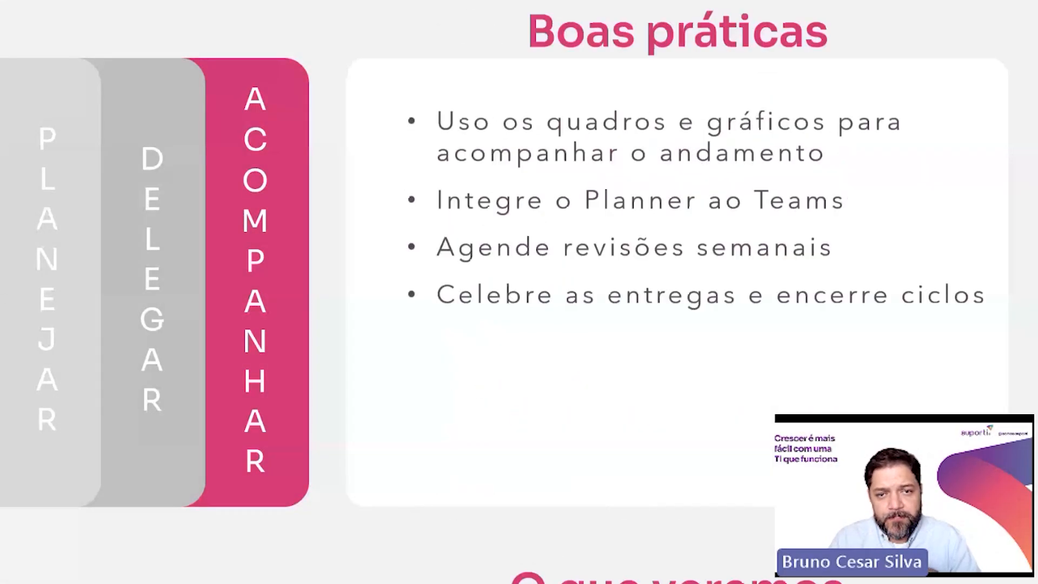